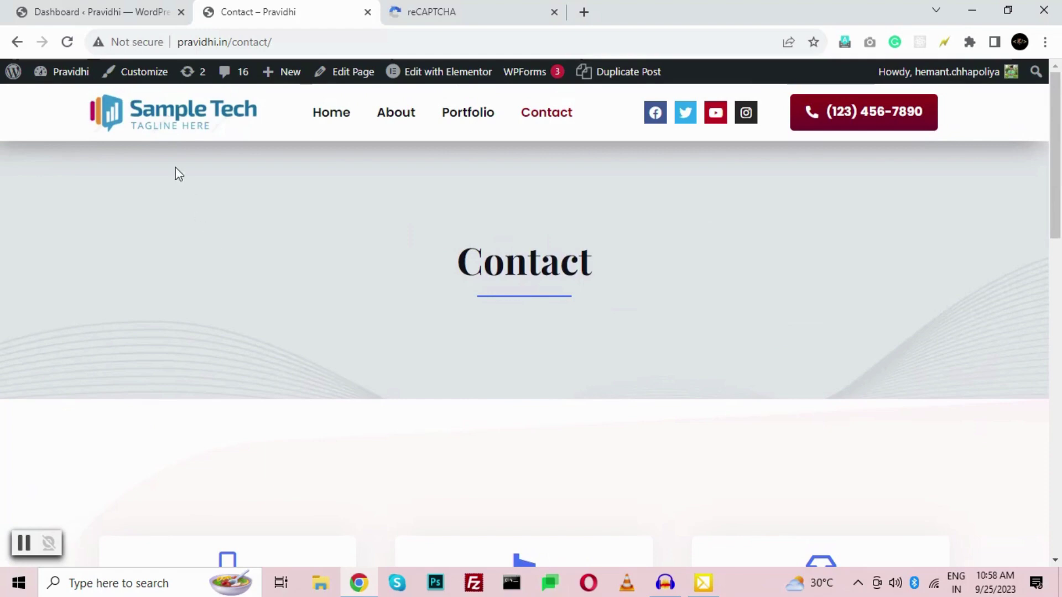
- Go from the admin dashboard to WPForms All Forms and review the three listed forms
mouse_move(65, 82)
left_click(73, 109)
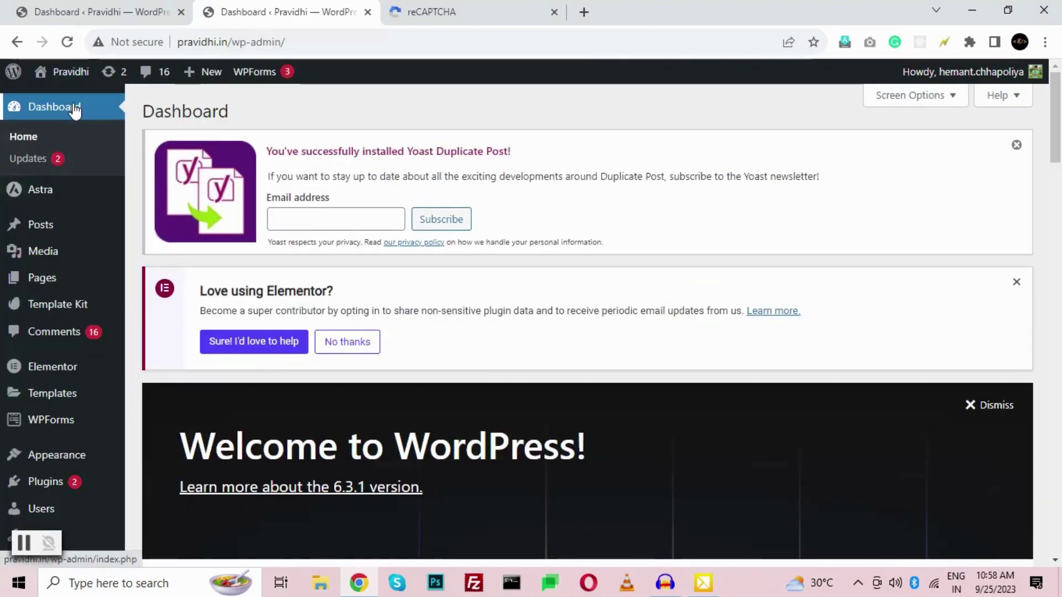
scroll(74, 110, "down", 1)
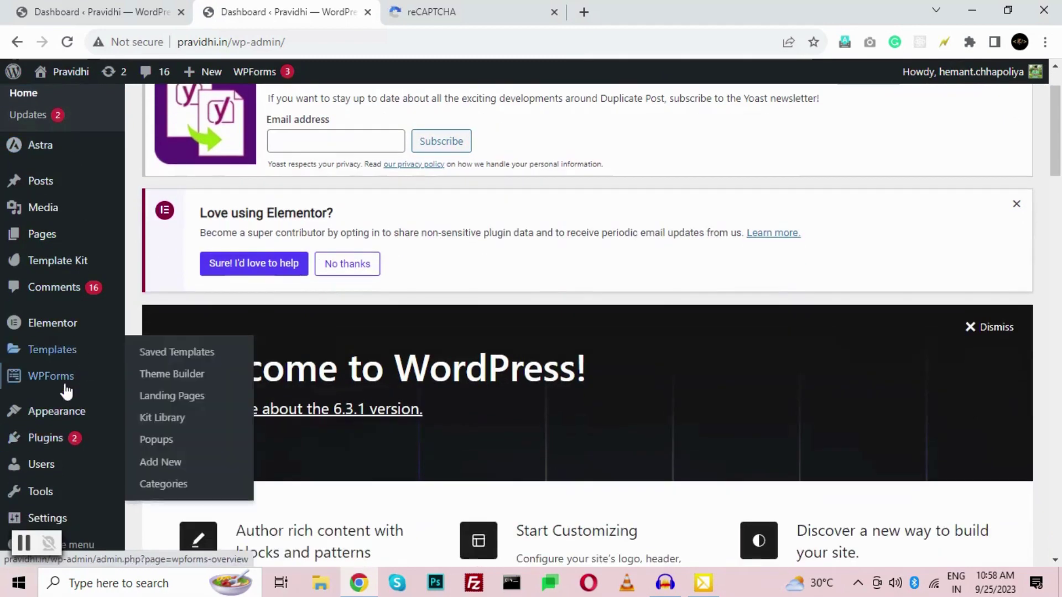
mouse_move(55, 382)
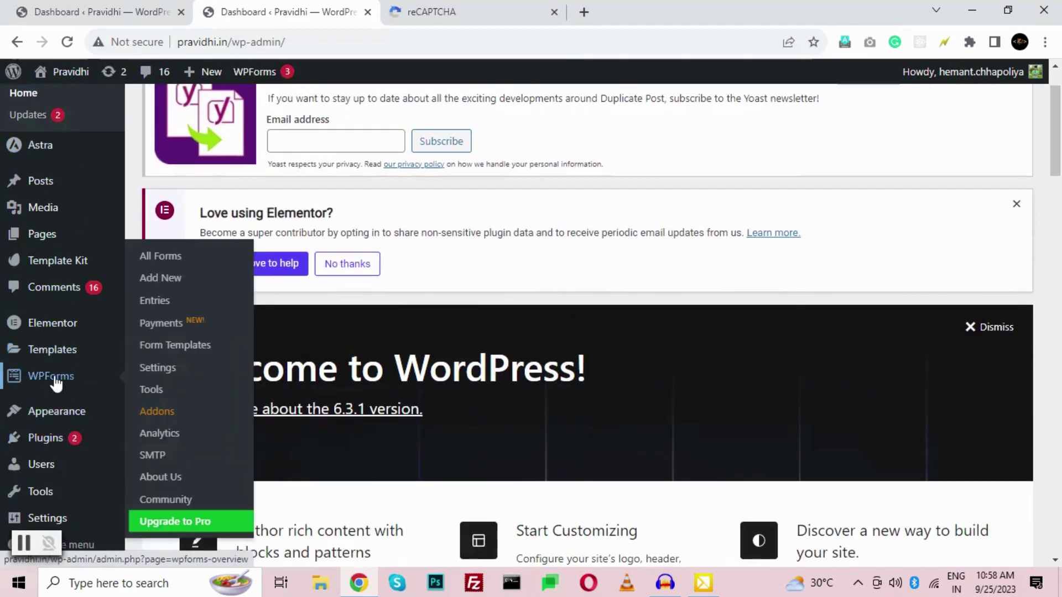
left_click(55, 378)
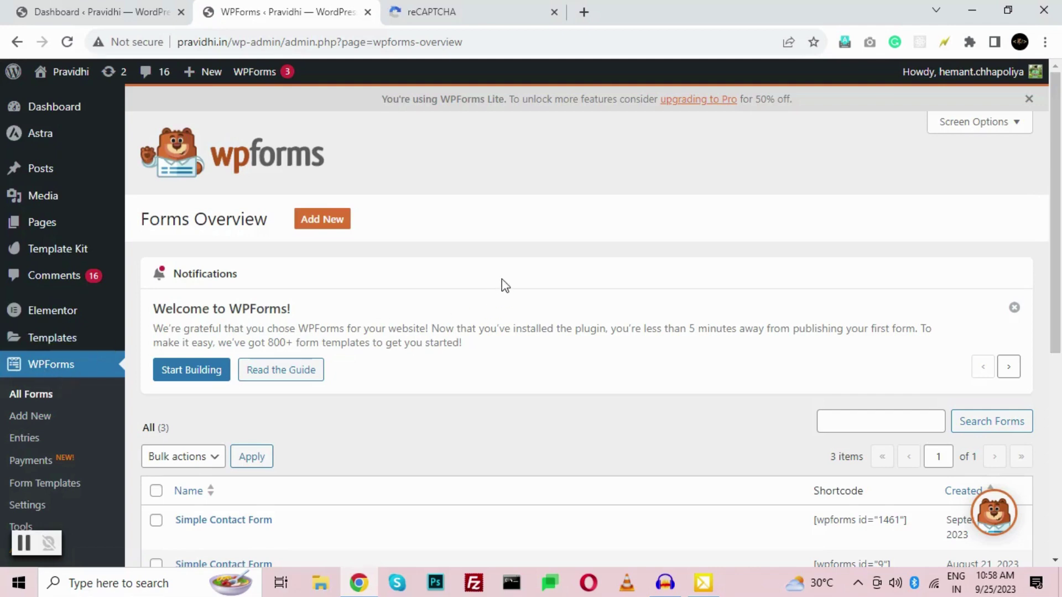
scroll(502, 282, "down", 6)
scroll(561, 239, "up", 6)
scroll(560, 238, "down", 3)
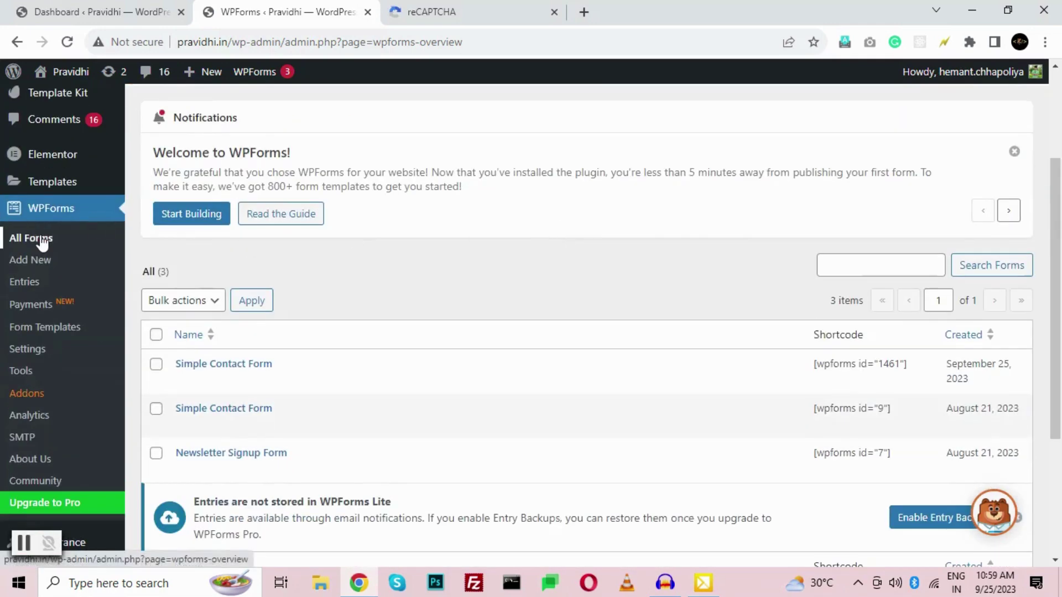
scroll(434, 377, "down", 1)
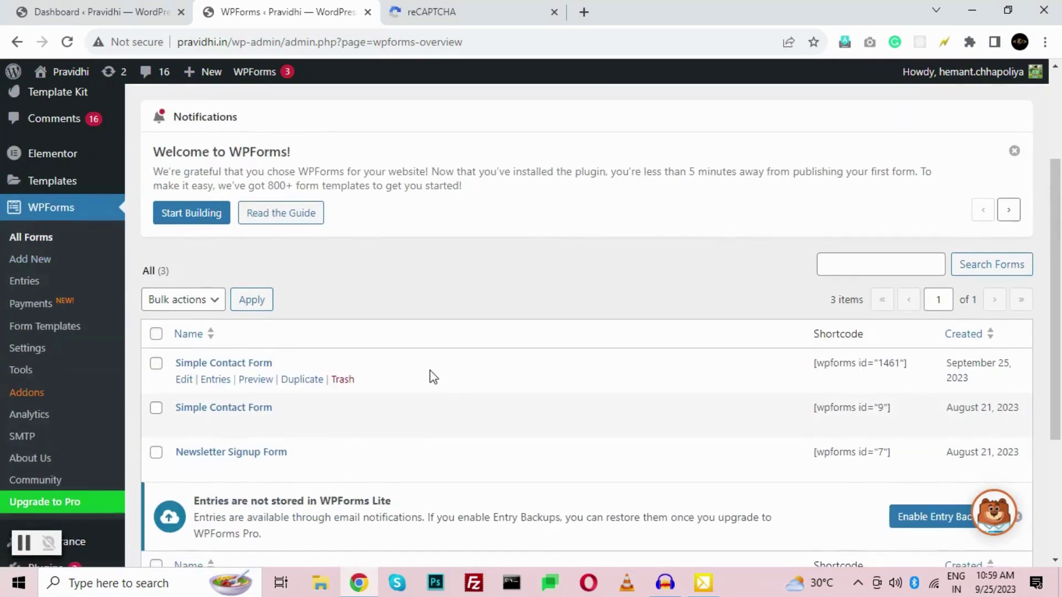
scroll(433, 378, "down", 3)
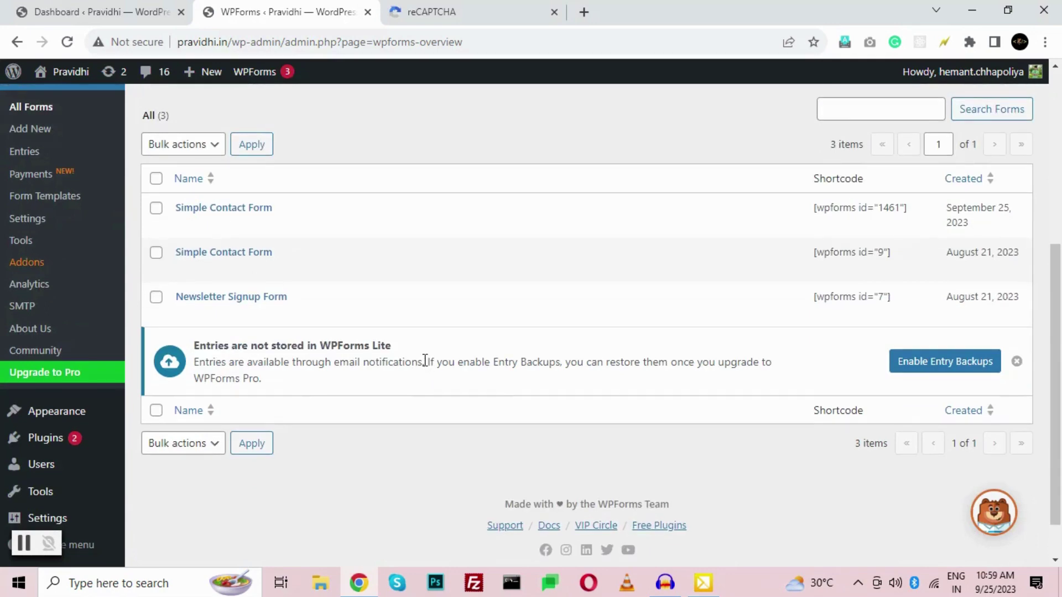
scroll(425, 361, "up", 5)
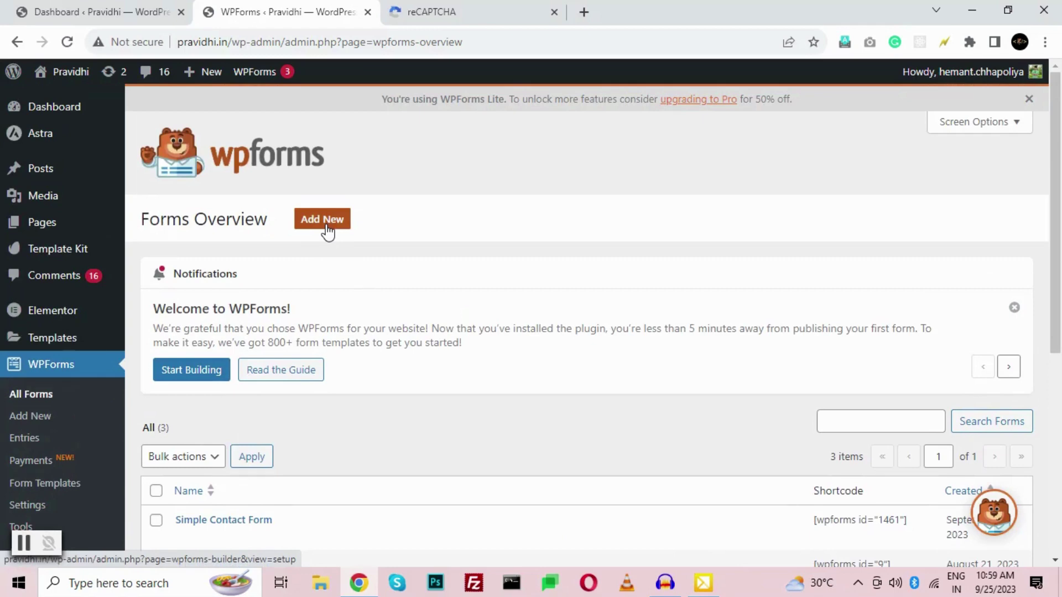
- Glance at the reCAPTCHA registration tab, then open WPForms Settings on its General section
left_click(426, 12)
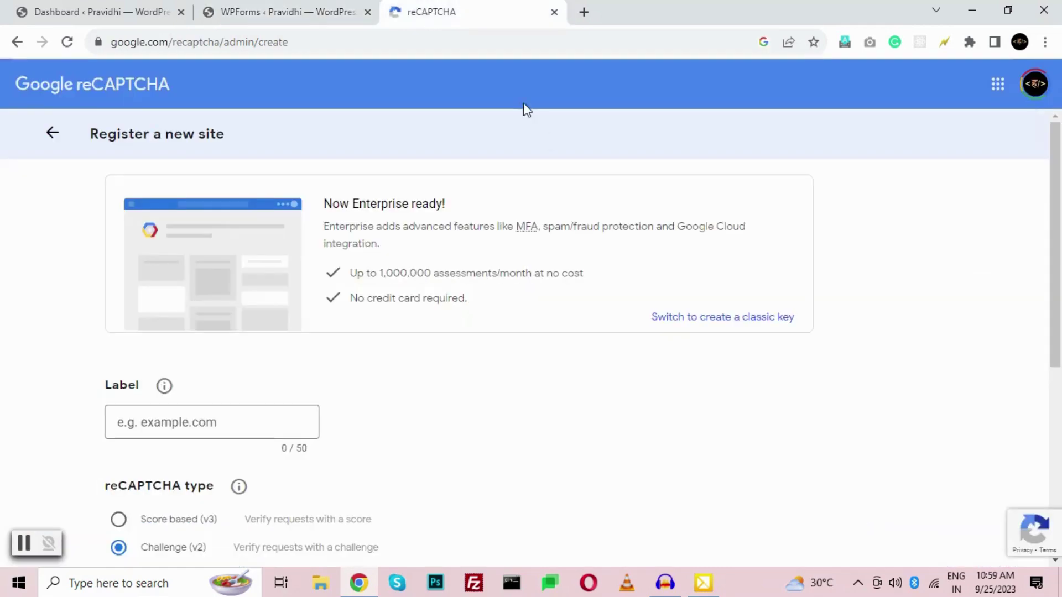
scroll(621, 275, "down", 5)
scroll(621, 275, "up", 5)
key("ctrl+shift+Tab")
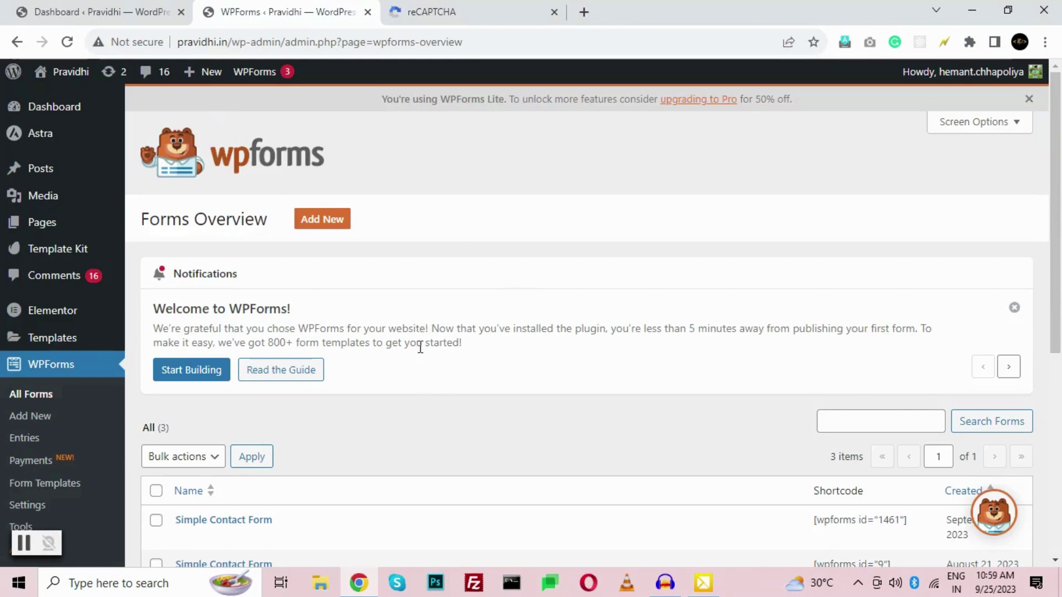
scroll(413, 349, "down", 1)
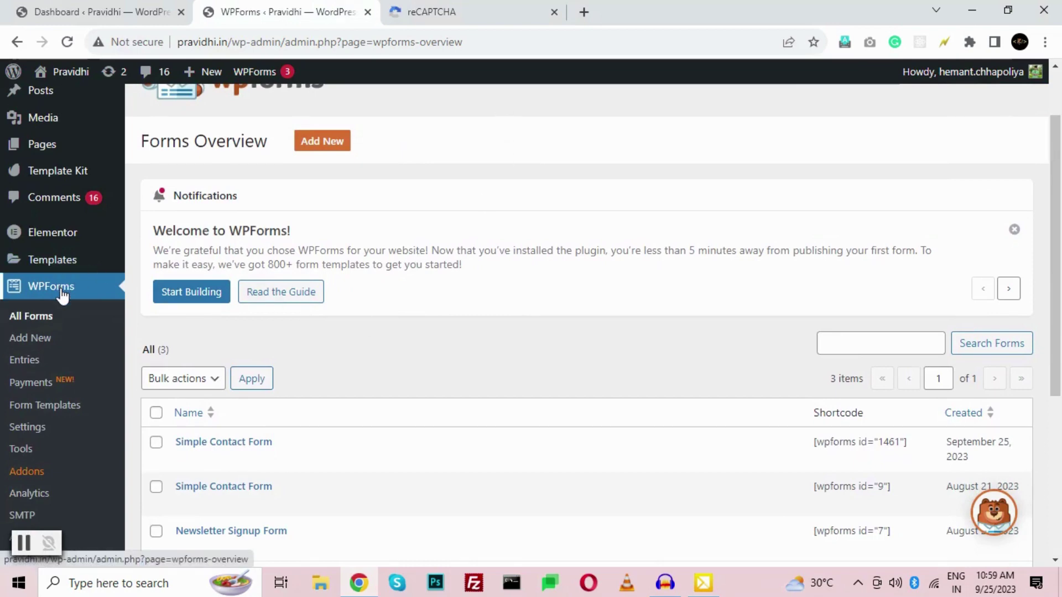
left_click(25, 435)
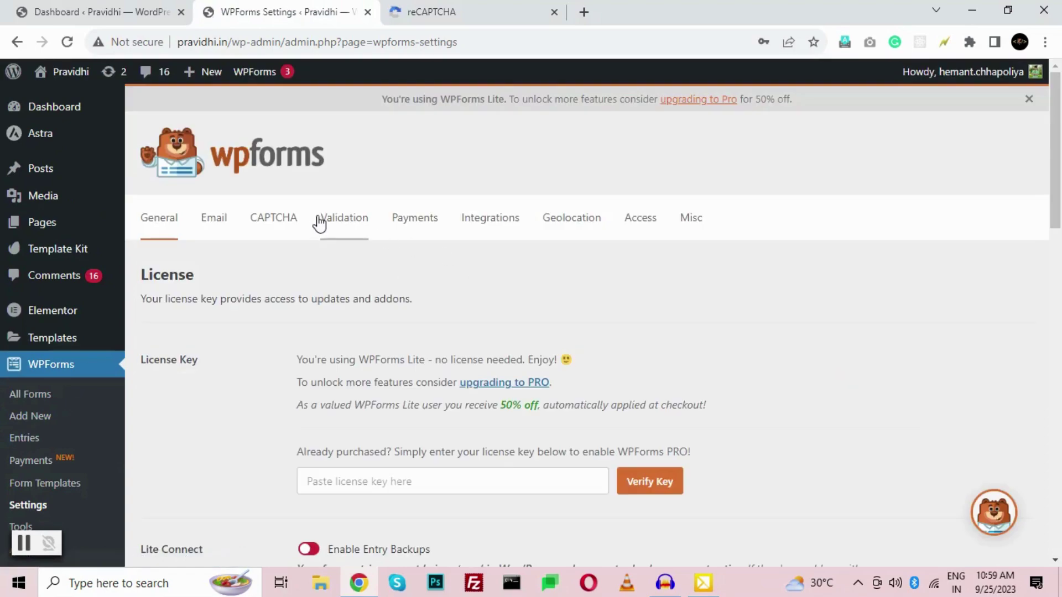
- Choose reCAPTCHA as the WPForms CAPTCHA service, then switch to Google's register-a-new-site tab
left_click(281, 218)
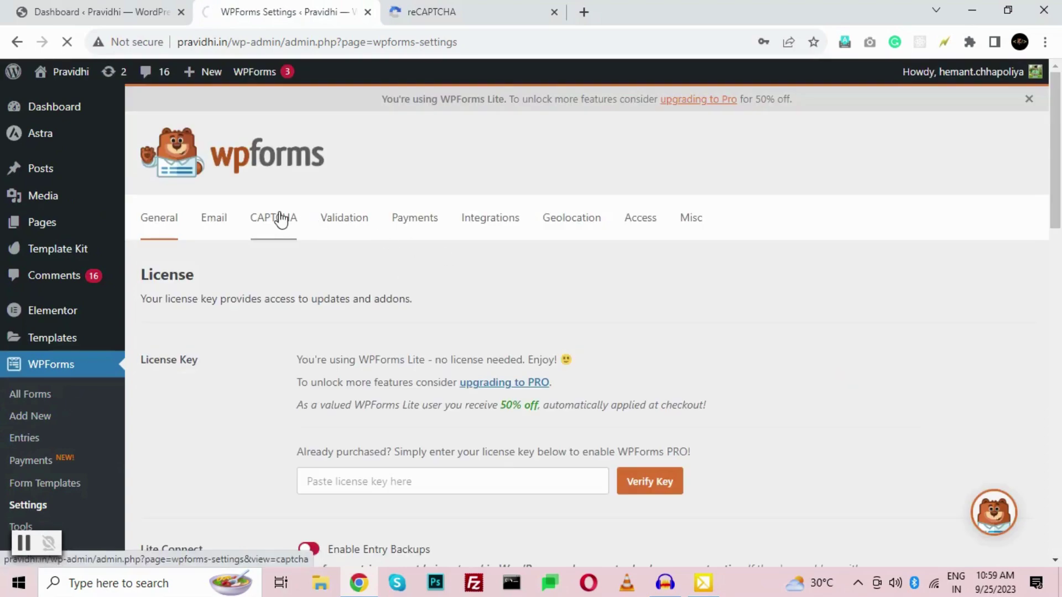
scroll(297, 190, "down", 3)
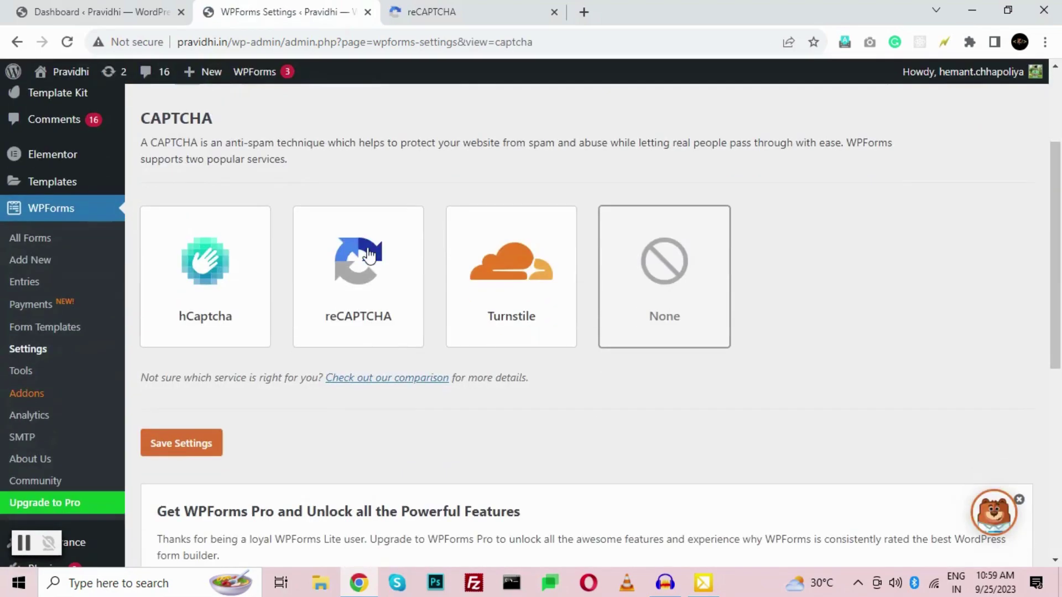
left_click(364, 281)
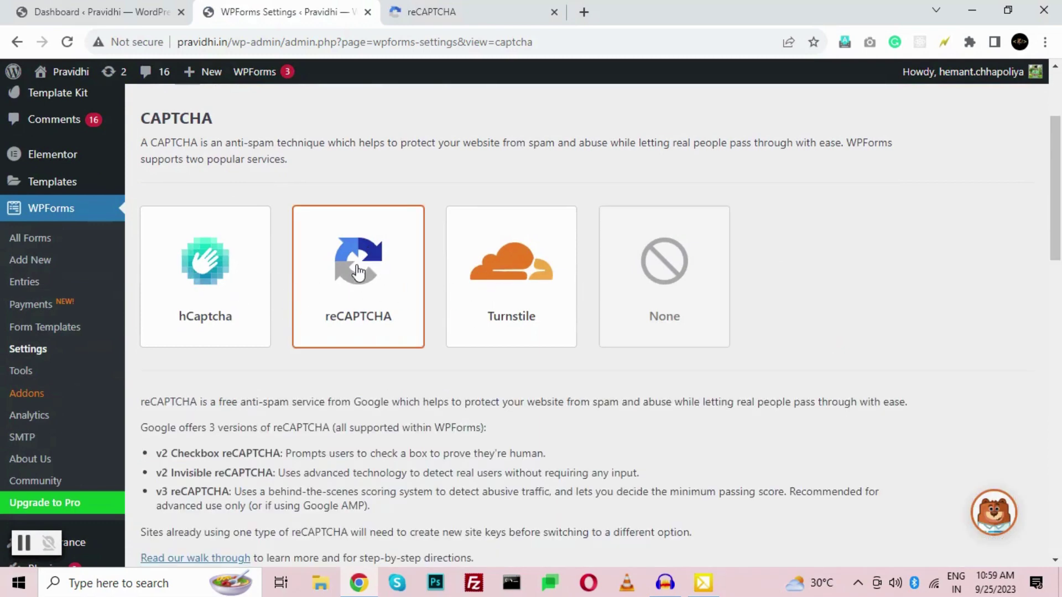
scroll(359, 271, "down", 5)
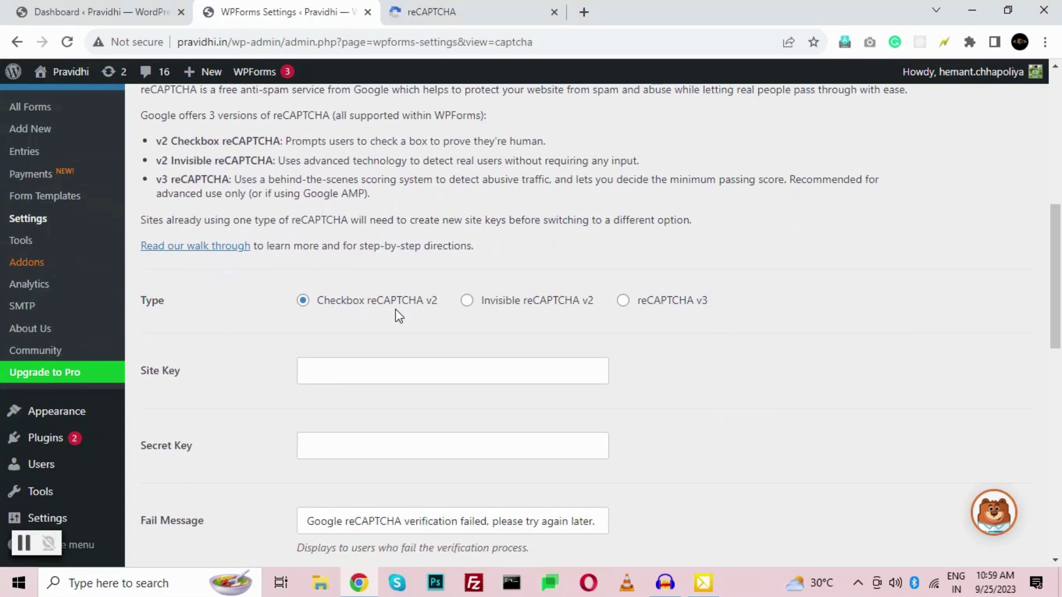
scroll(396, 310, "down", 1)
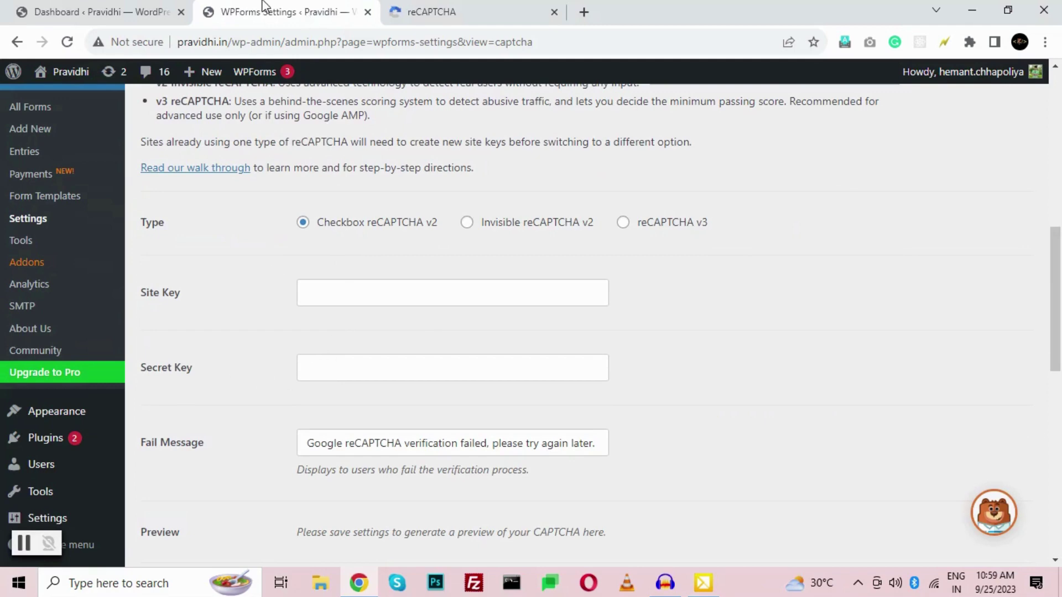
left_click(419, 11)
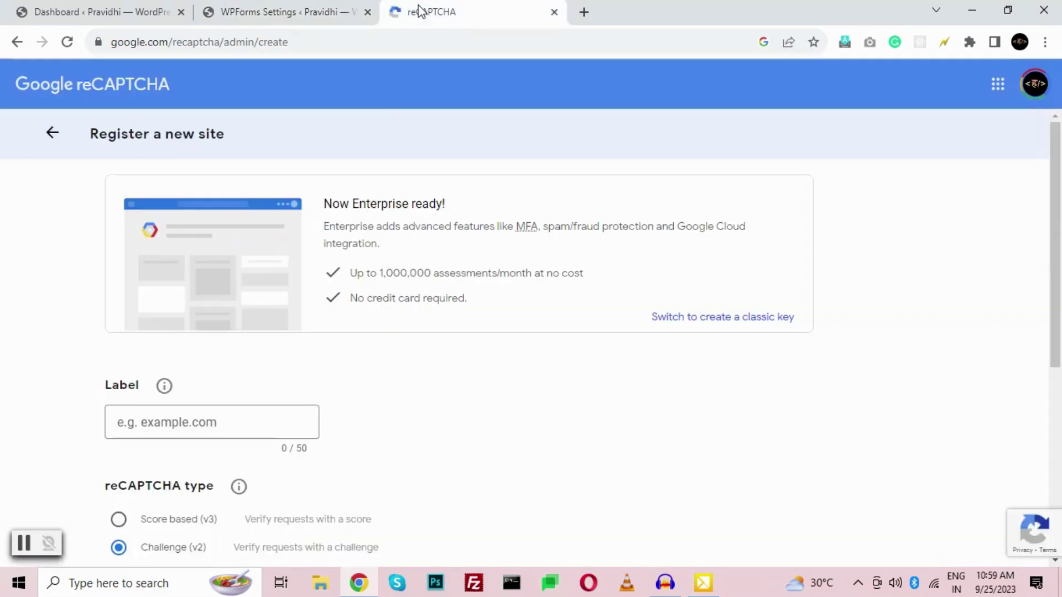
- Enter 'Pravidhi' as the reCAPTCHA site label, keeping the Challenge (v2) tickbox type
left_click(311, 46)
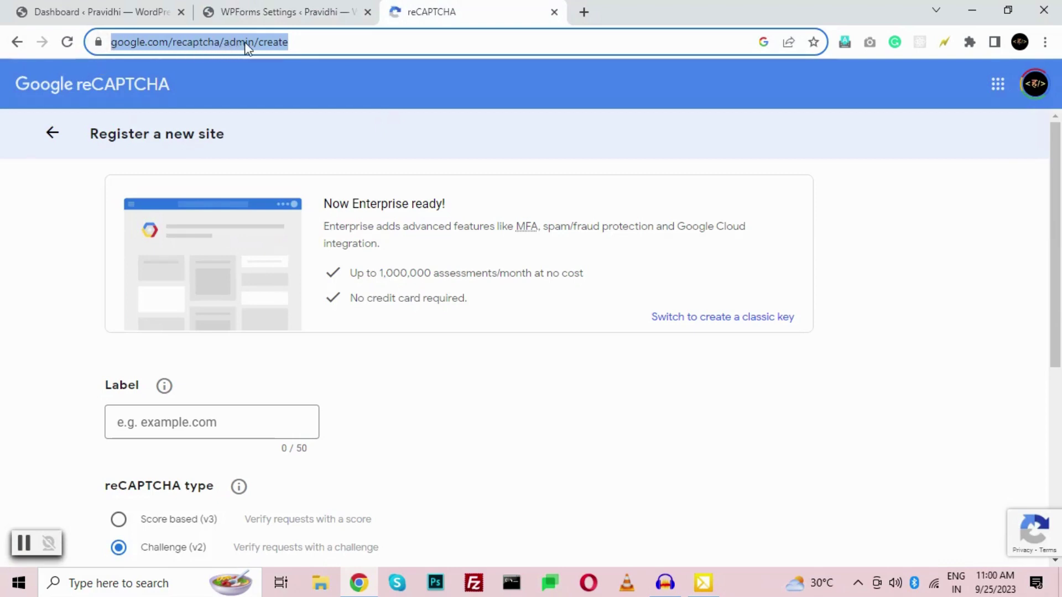
left_click(308, 42)
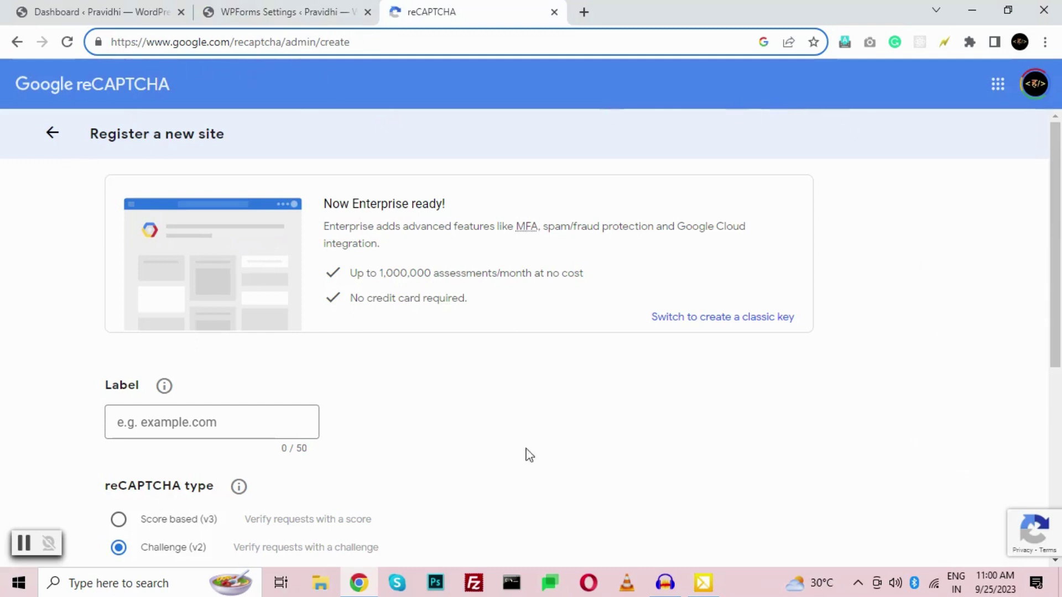
left_click(164, 418)
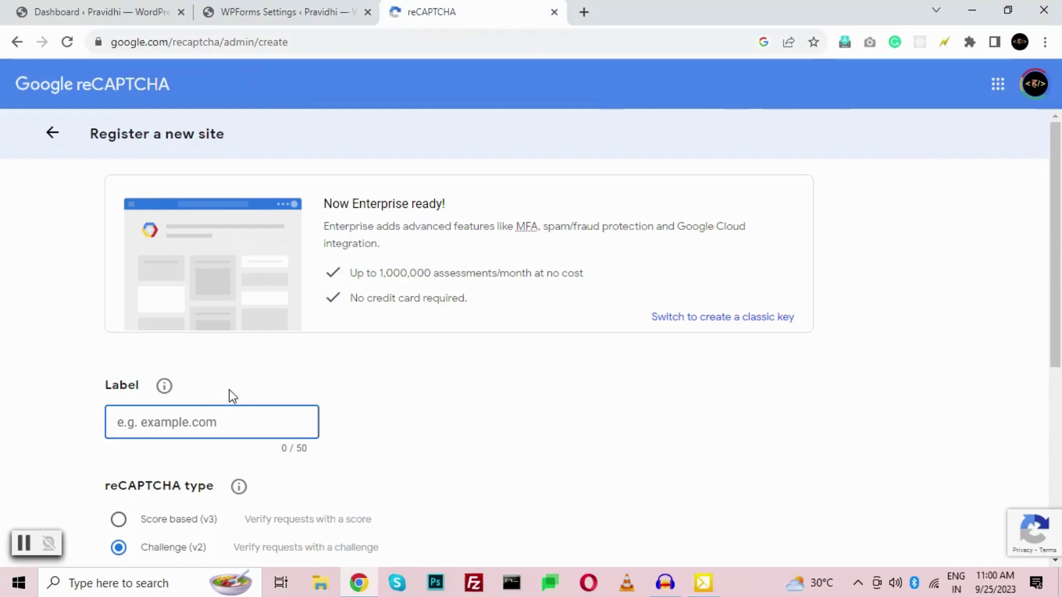
type("P")
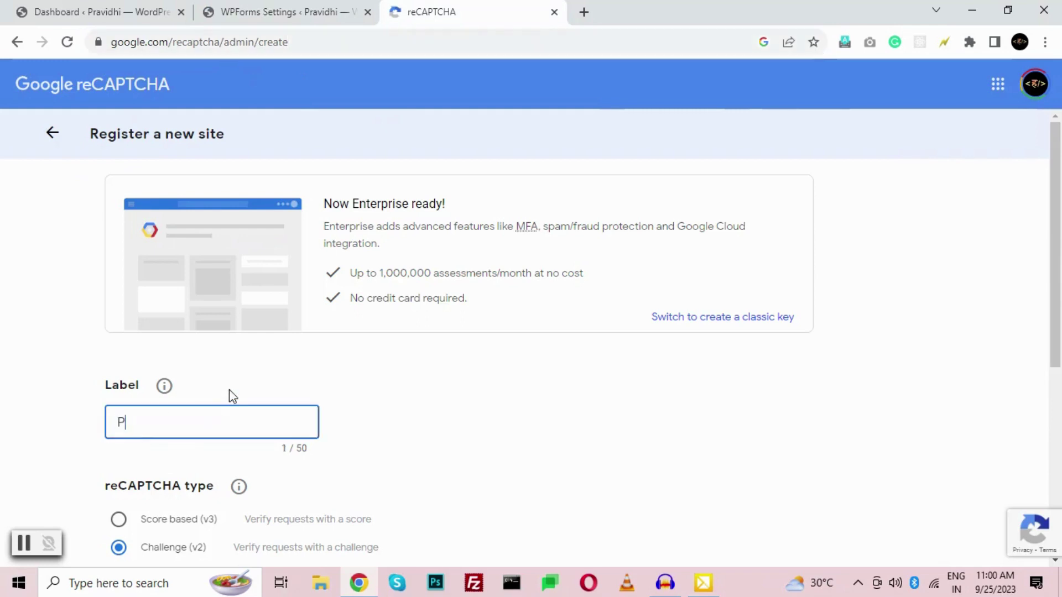
type("ravidhi")
scroll(235, 407, "down", 3)
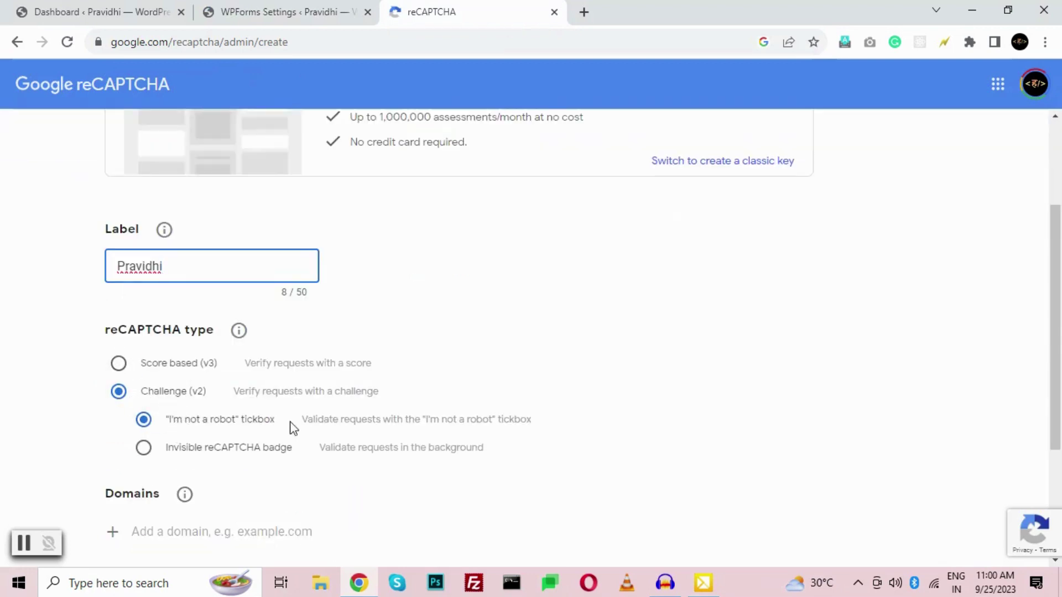
scroll(237, 405, "down", 3)
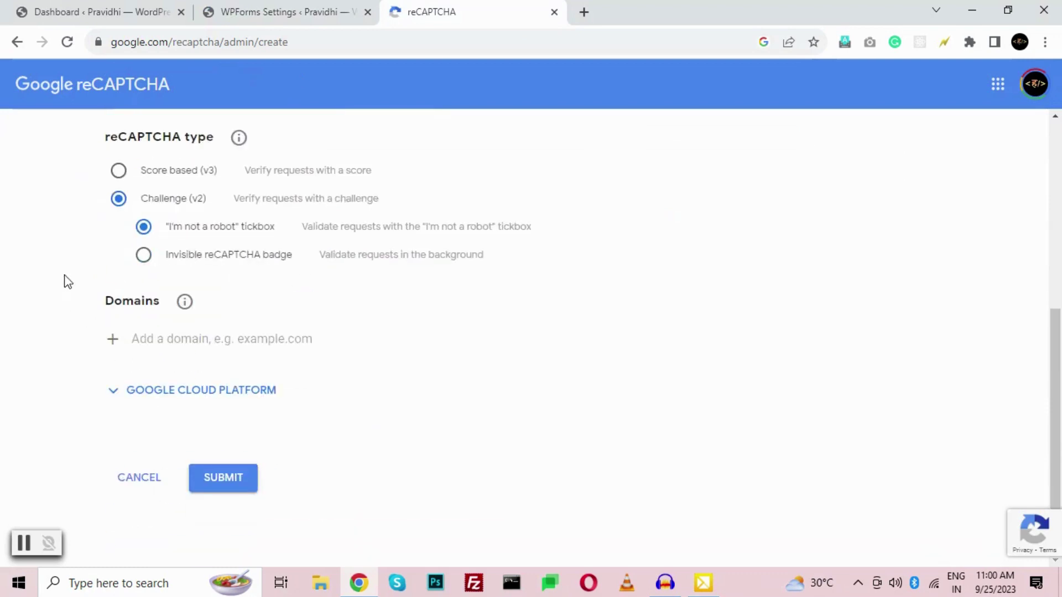
left_click(178, 349)
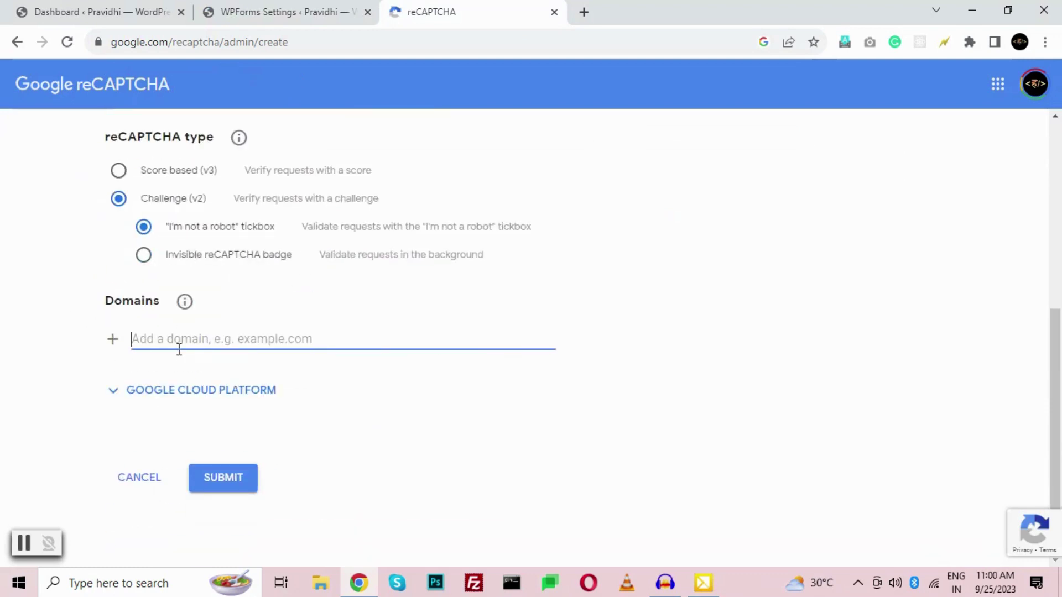
type("pravidhi.in")
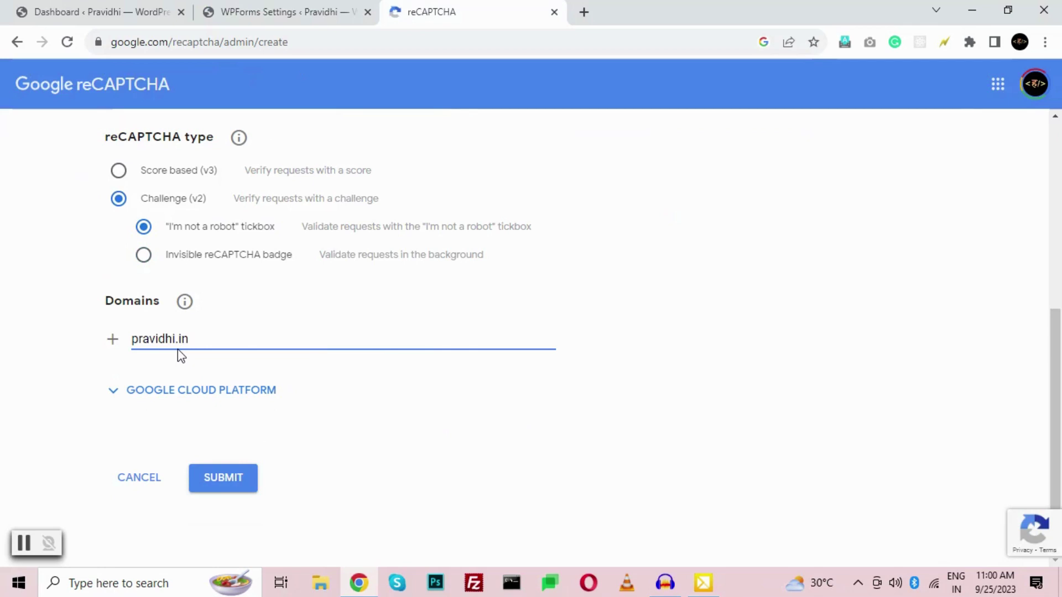
left_click(113, 340)
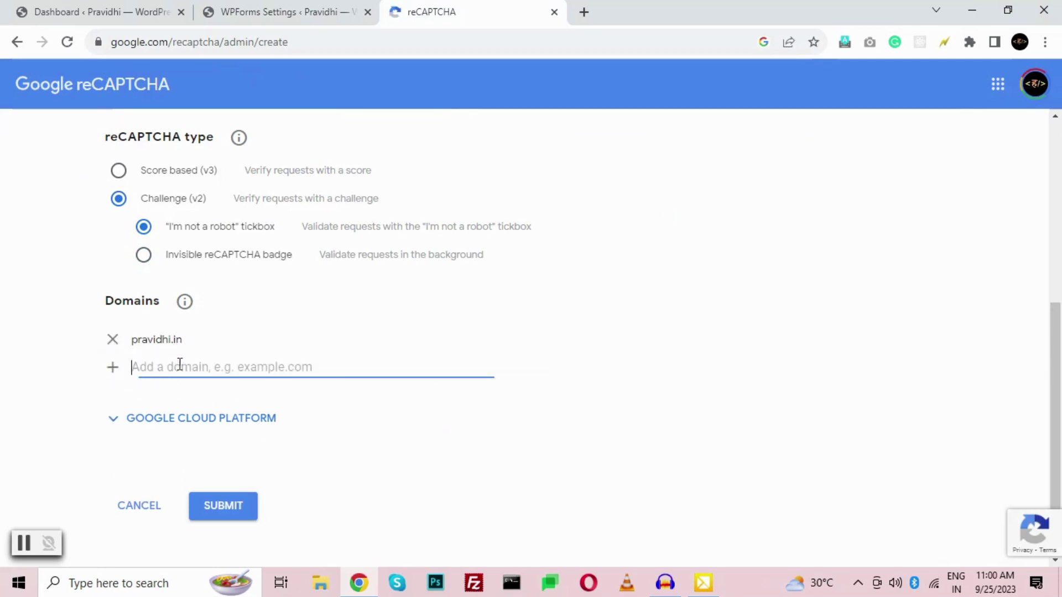
type("ww.pravidhi.in")
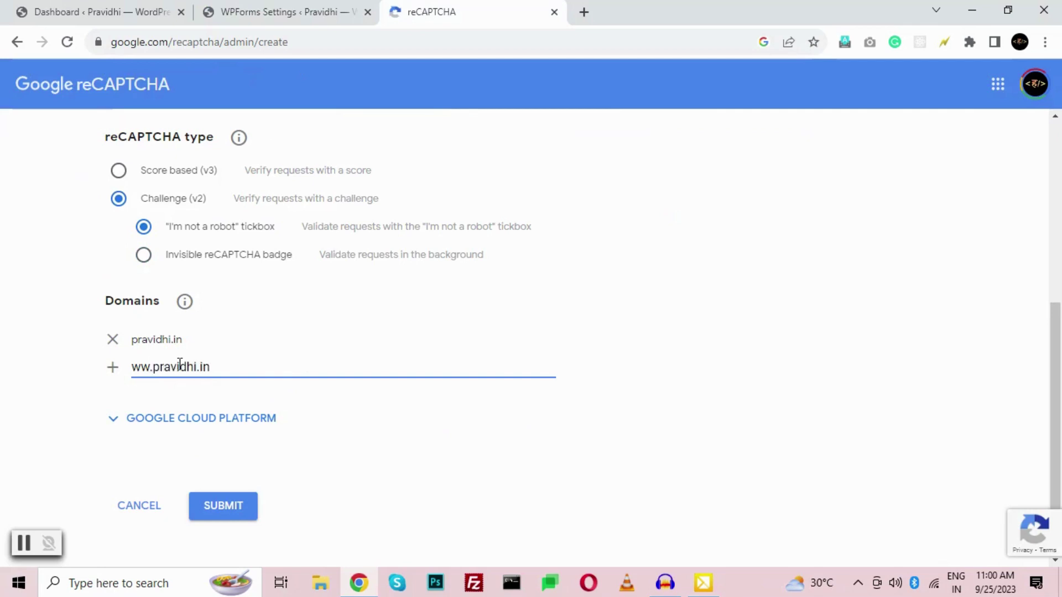
left_click(112, 367)
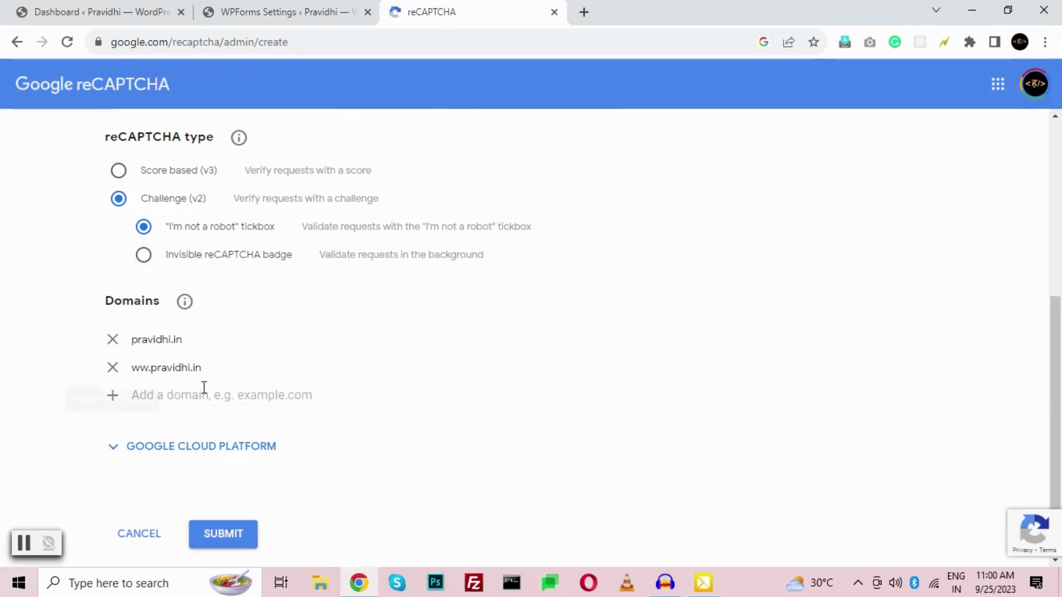
left_click(112, 367)
left_click(176, 365)
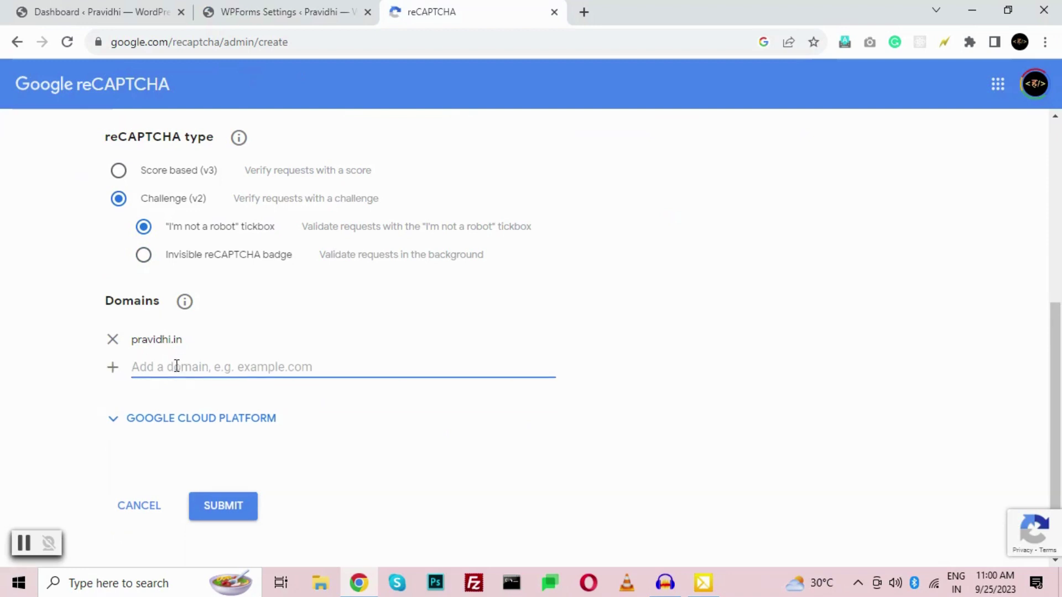
type("ww.pra")
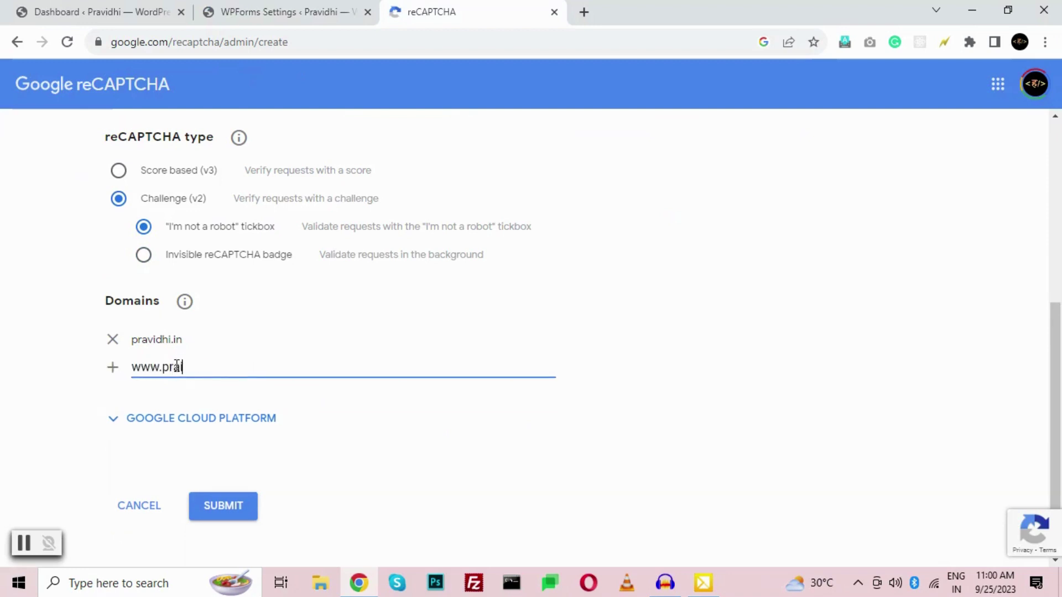
type("vidhi.in")
left_click(112, 367)
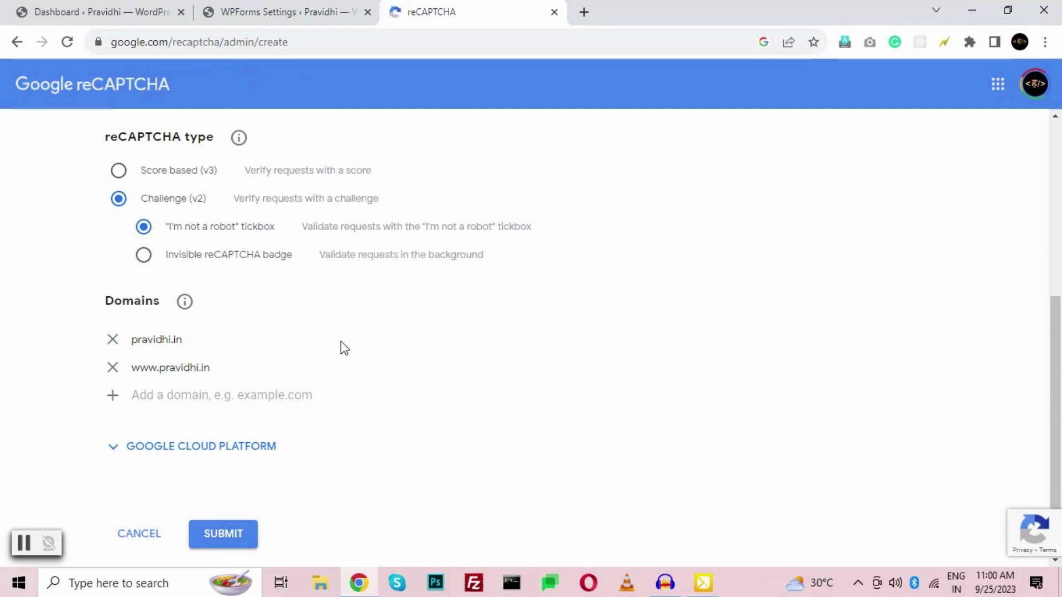
scroll(341, 347, "down", 1)
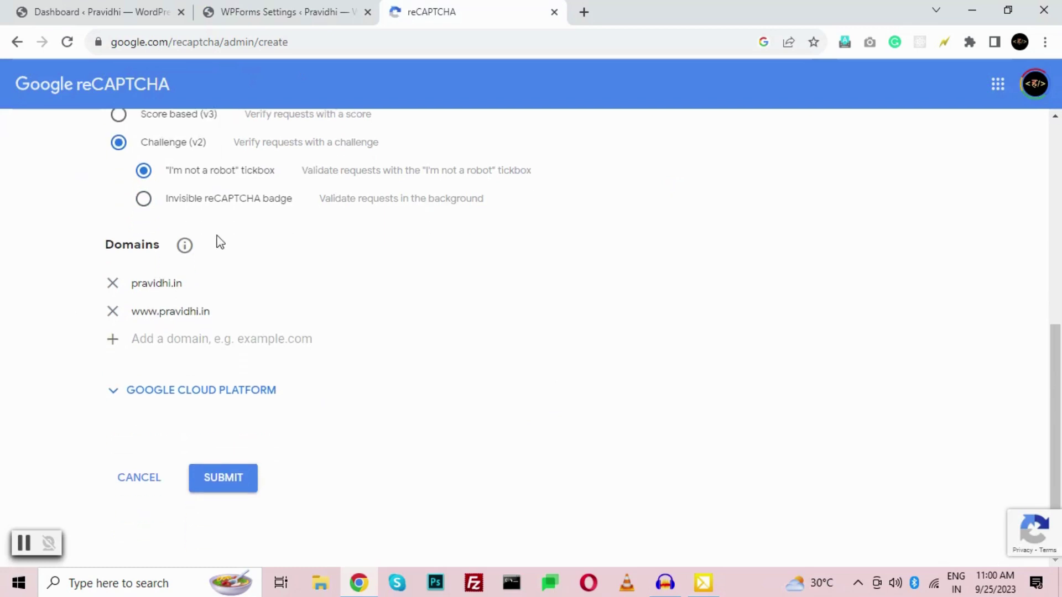
- Submit the registration and paste the generated site key into WPForms' Site Key field
left_click(224, 478)
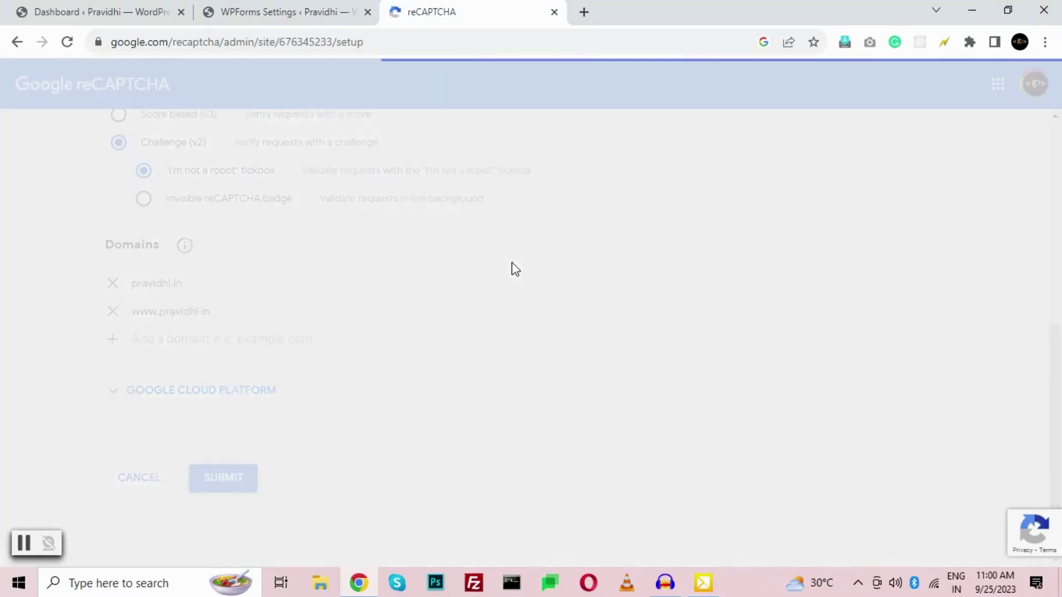
scroll(33, 309, "down", 1)
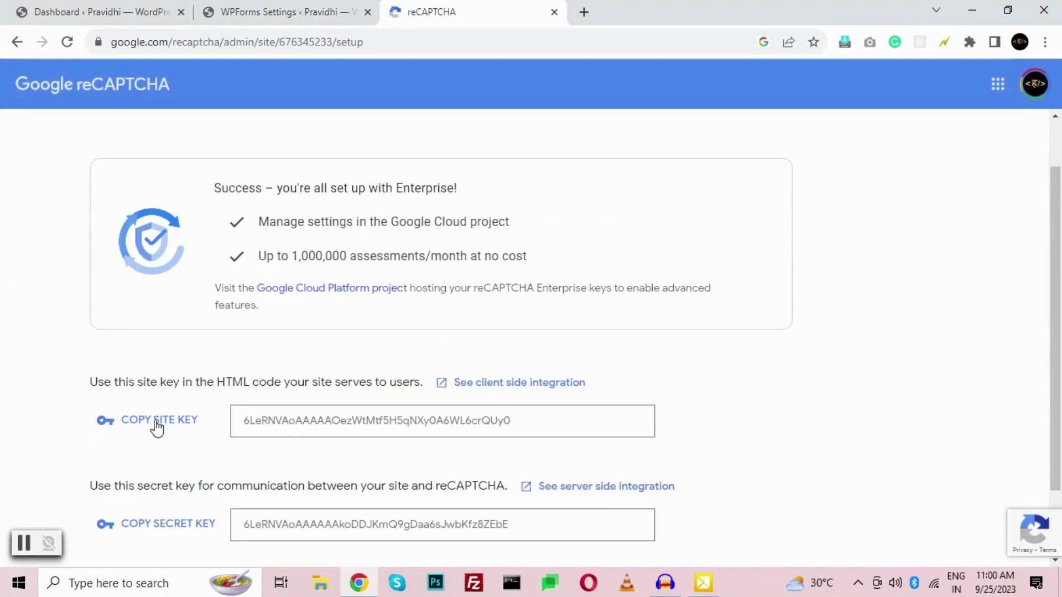
left_click(157, 426)
left_click(276, 6)
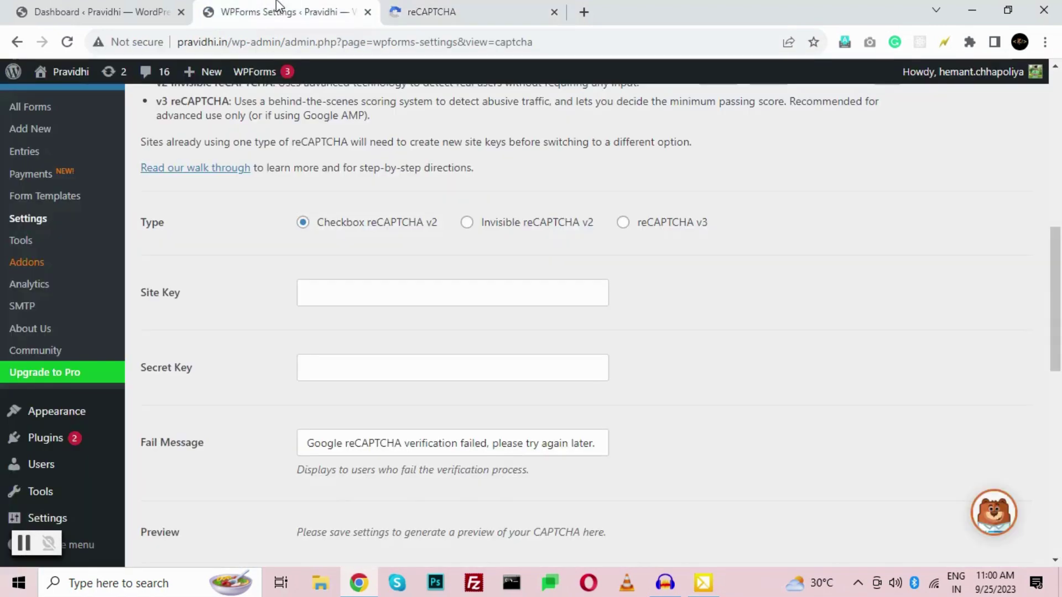
left_click(369, 292)
key("ctrl+v")
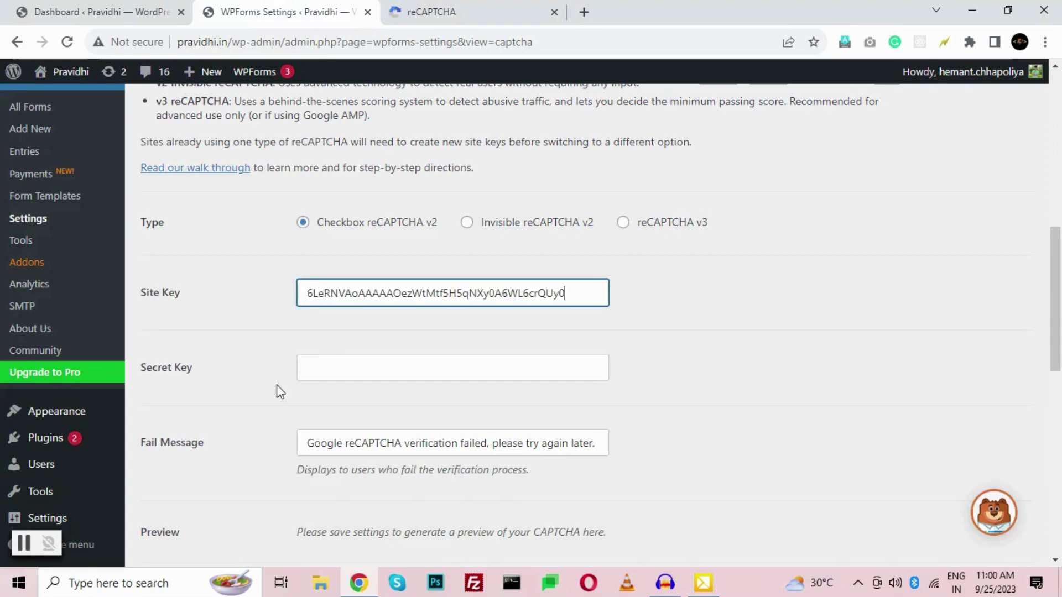
- Copy the reCAPTCHA secret key from the key details page
left_click(460, 10)
left_click(142, 528)
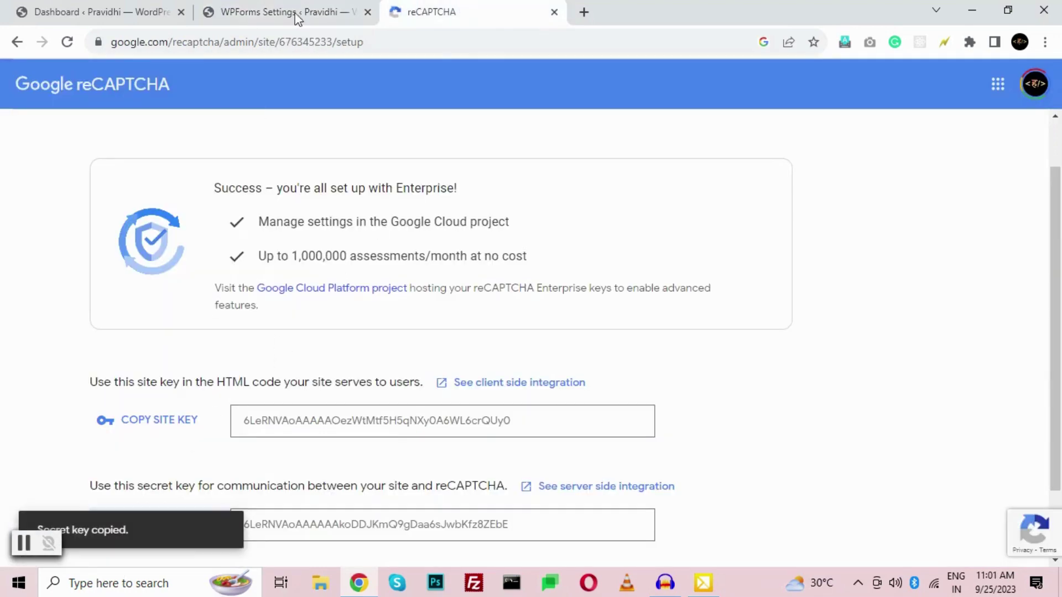
left_click(297, 14)
- Paste the secret key into WPForms' Secret Key field, save, and check the 'I'm not a robot' preview
left_click(393, 371)
key("ctrl+v")
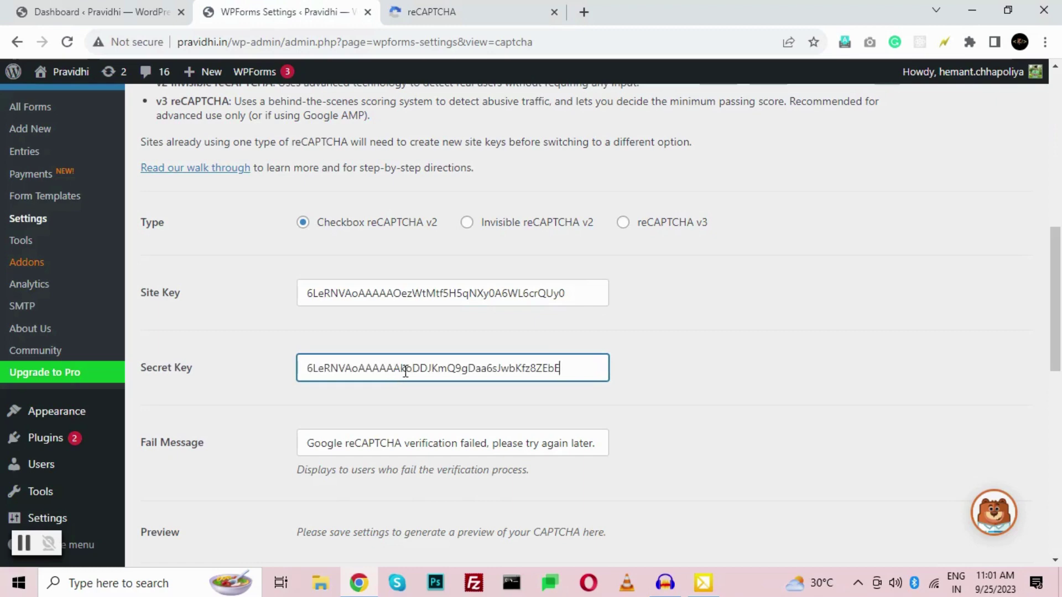
left_click(616, 320)
scroll(616, 321, "down", 4)
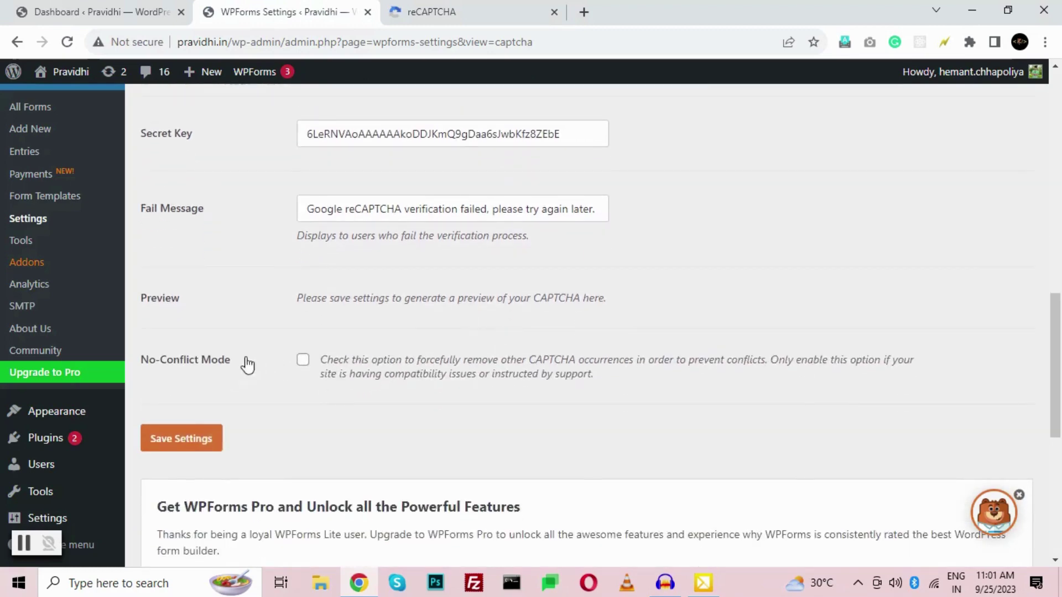
left_click(205, 441)
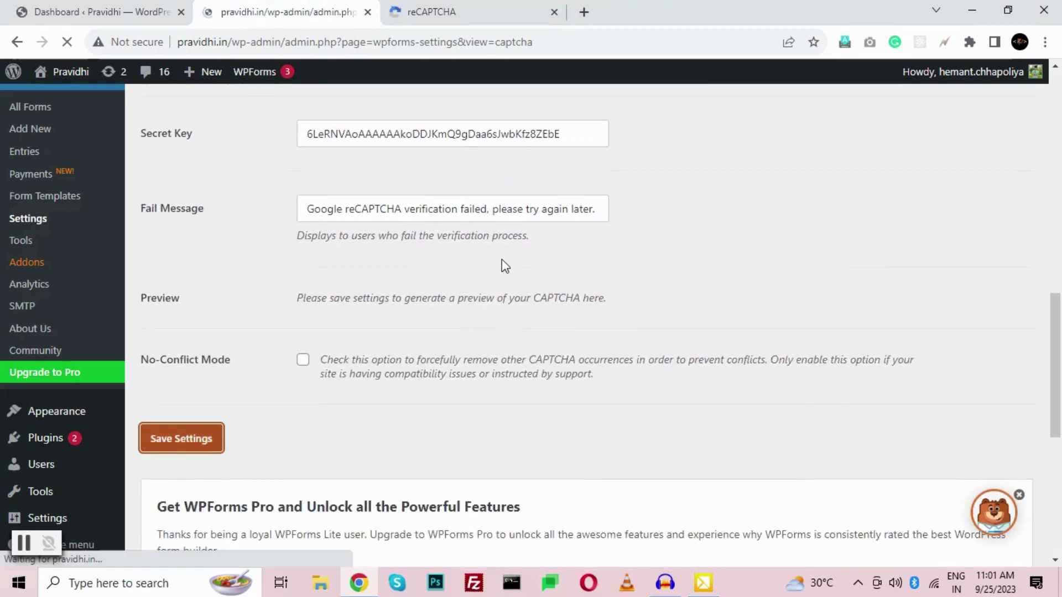
scroll(426, 332, "down", 10)
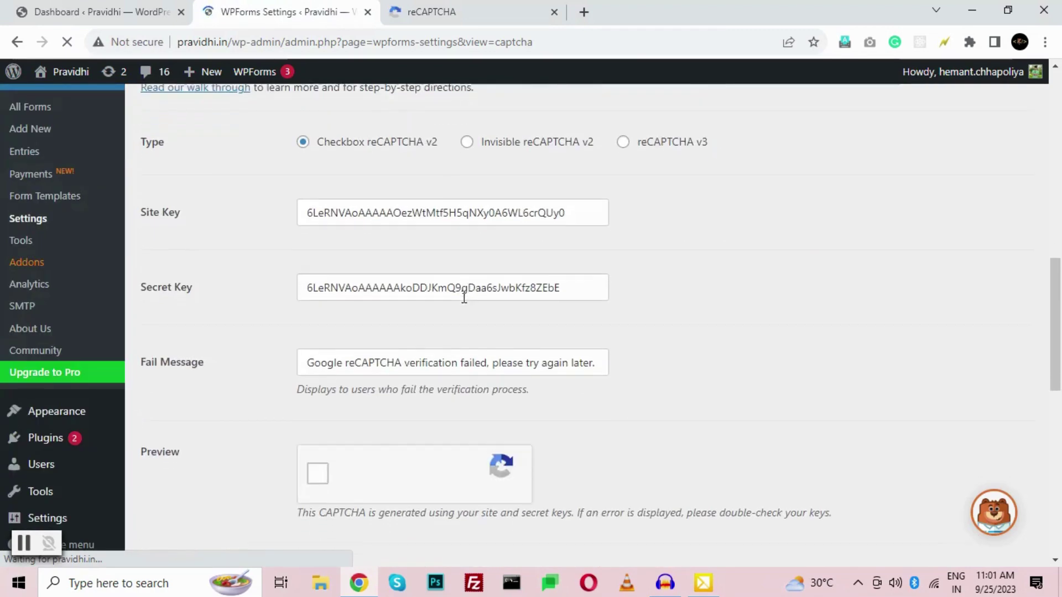
scroll(339, 447, "down", 1)
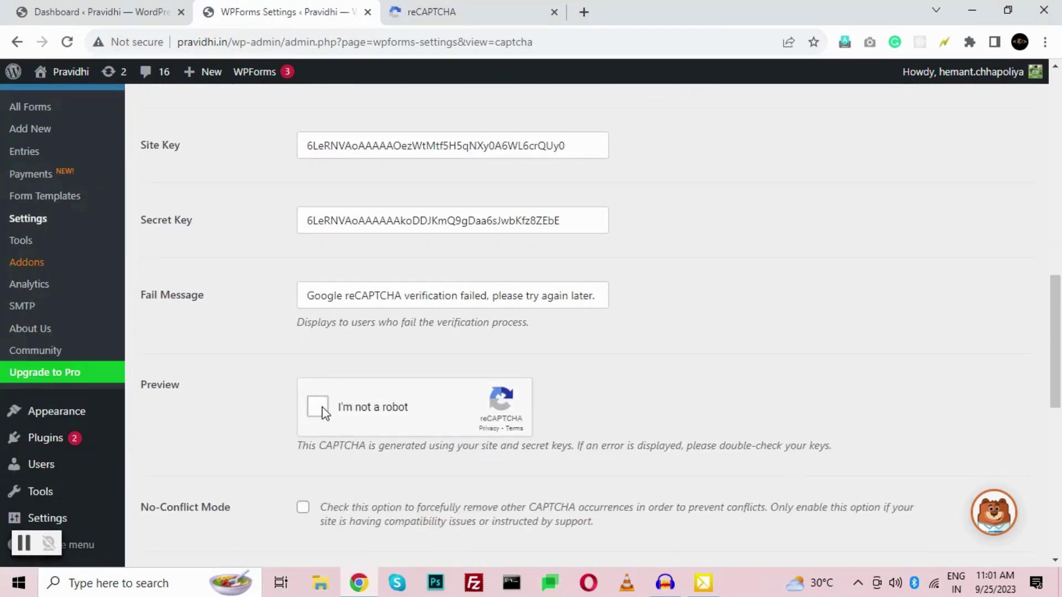
scroll(325, 332, "down", 4)
scroll(318, 379, "up", 13)
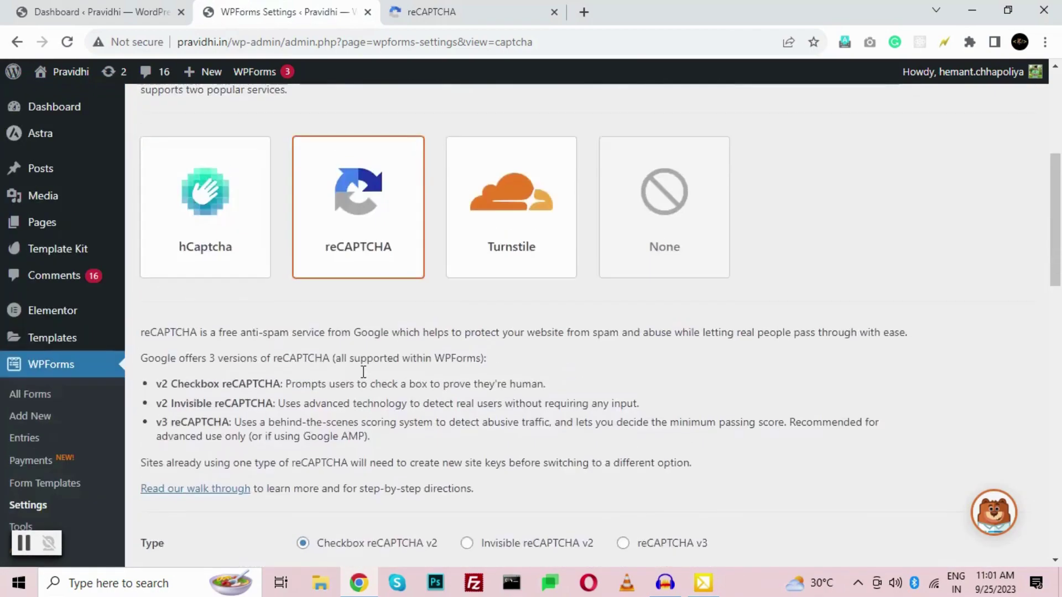
scroll(387, 423, "down", 2)
scroll(397, 439, "down", 4)
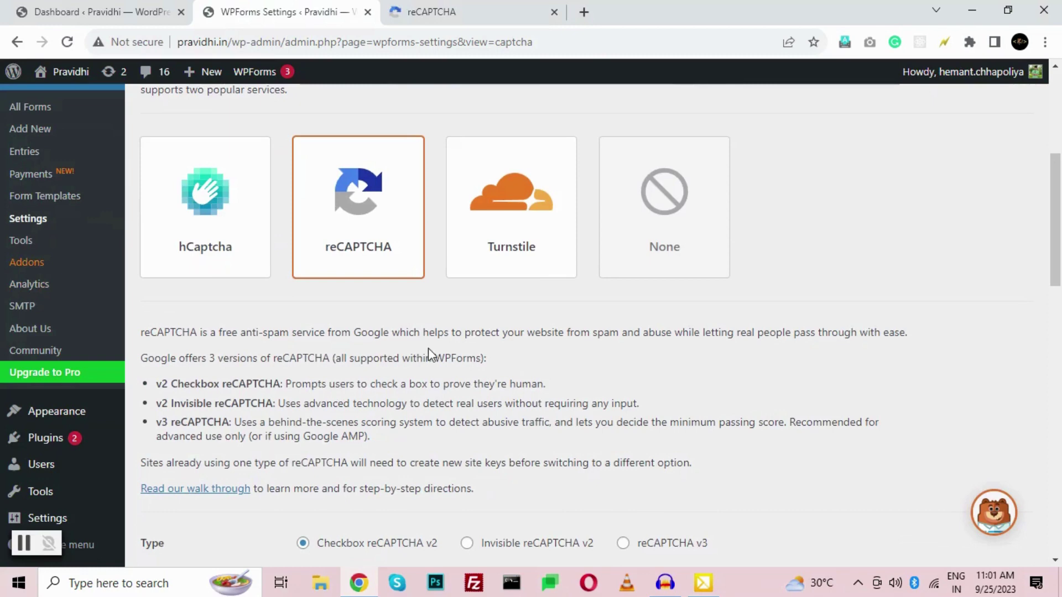
scroll(420, 354, "up", 6)
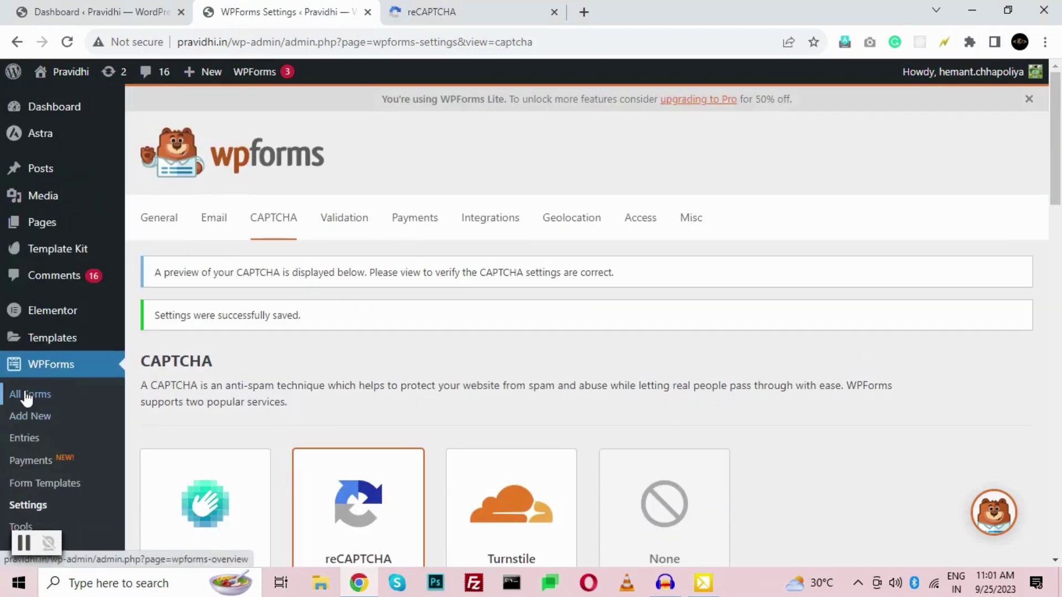
- Browse the WPForms templates and create a new form from the Simple Contact Form template
left_click(24, 423)
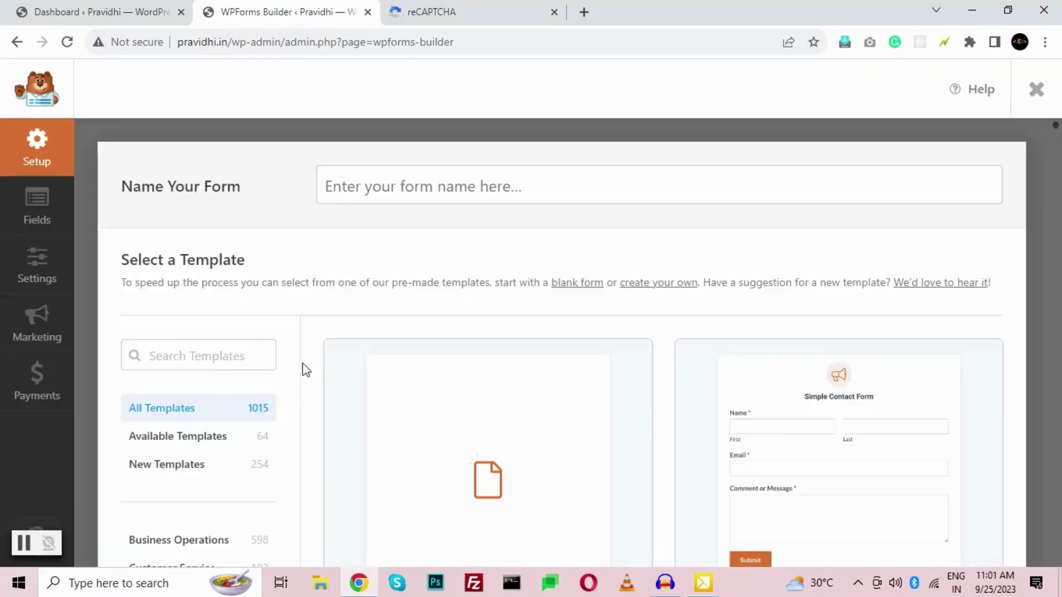
scroll(313, 280, "down", 3)
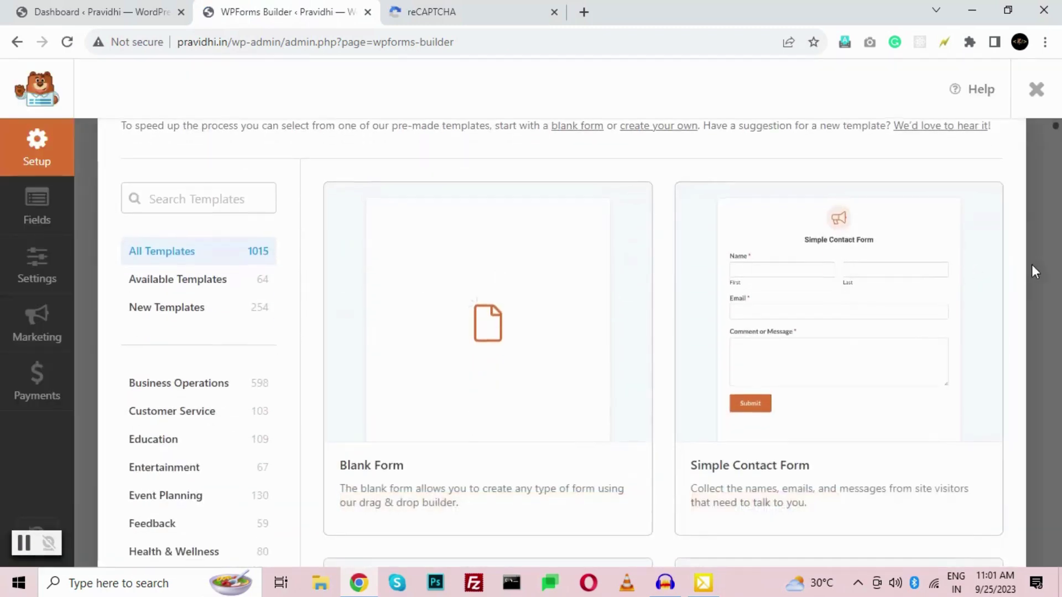
scroll(1031, 265, "down", 7)
scroll(1032, 265, "up", 6)
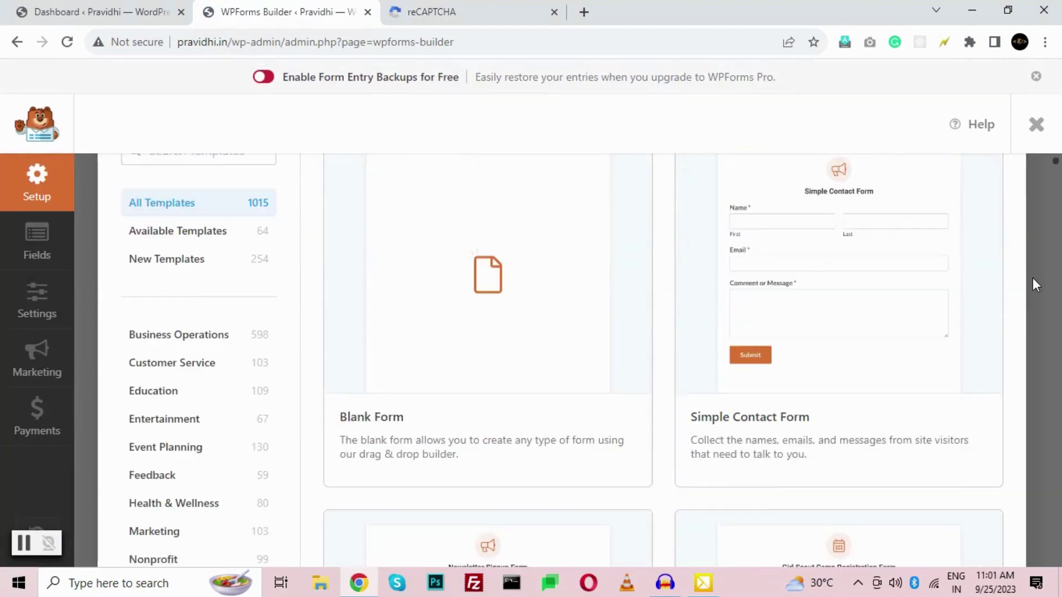
mouse_move(865, 273)
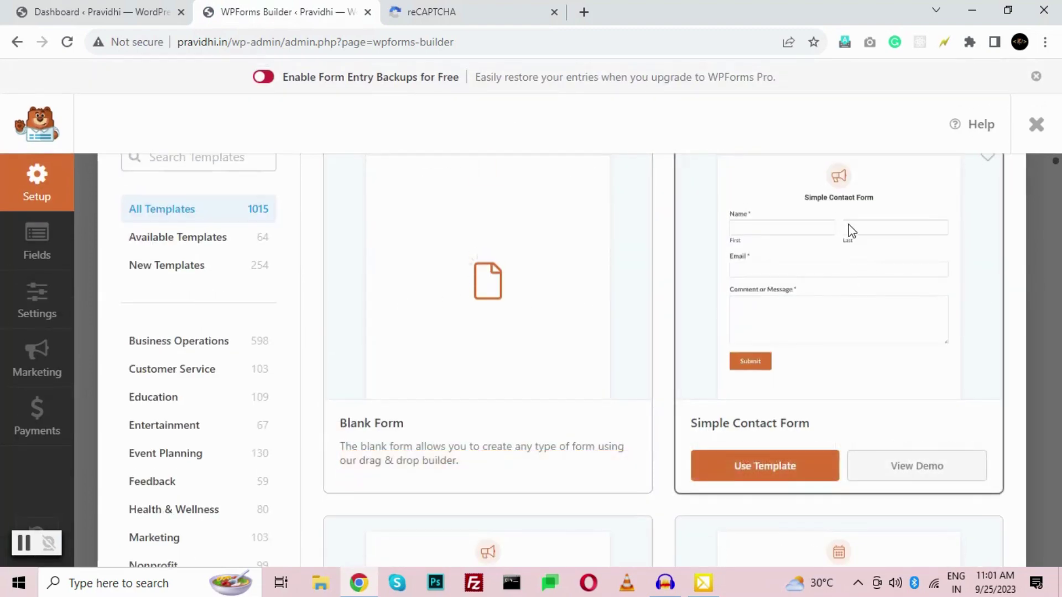
scroll(849, 231, "down", 6)
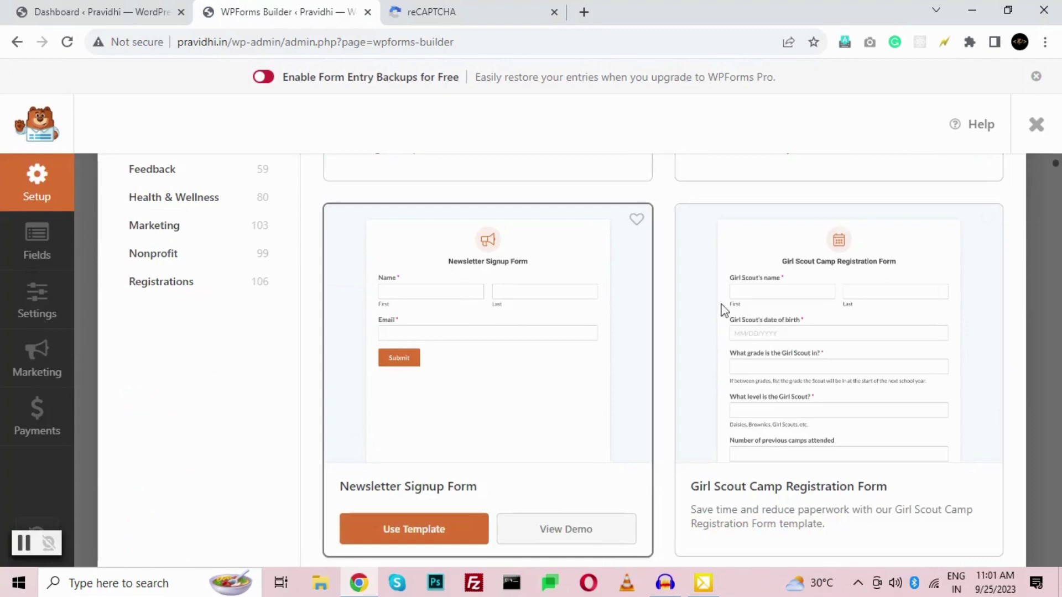
scroll(864, 297, "down", 7)
scroll(881, 318, "down", 2)
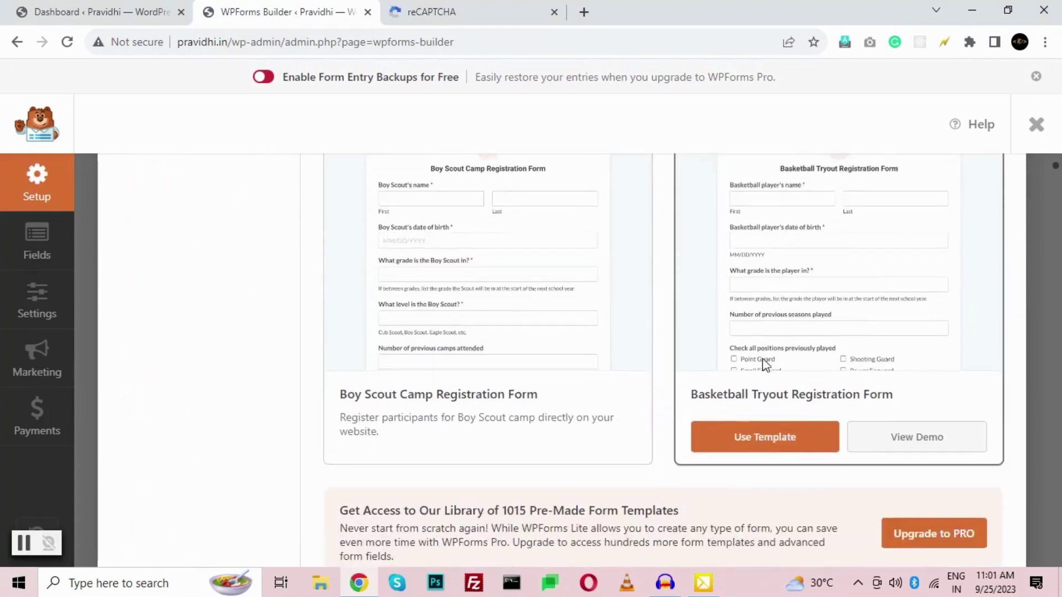
scroll(763, 360, "up", 12)
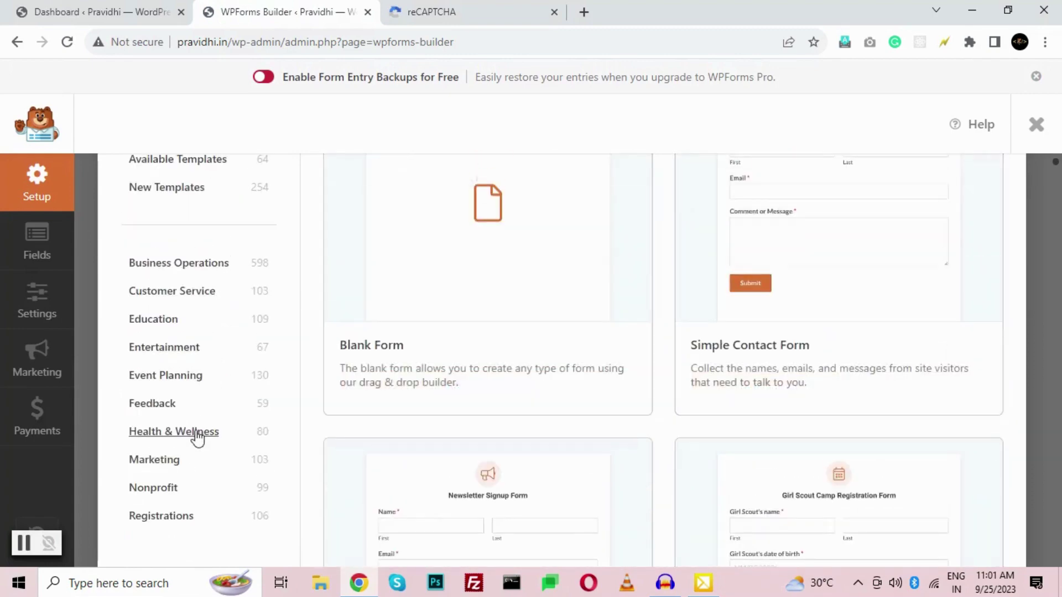
scroll(450, 408, "up", 4)
scroll(898, 370, "down", 3)
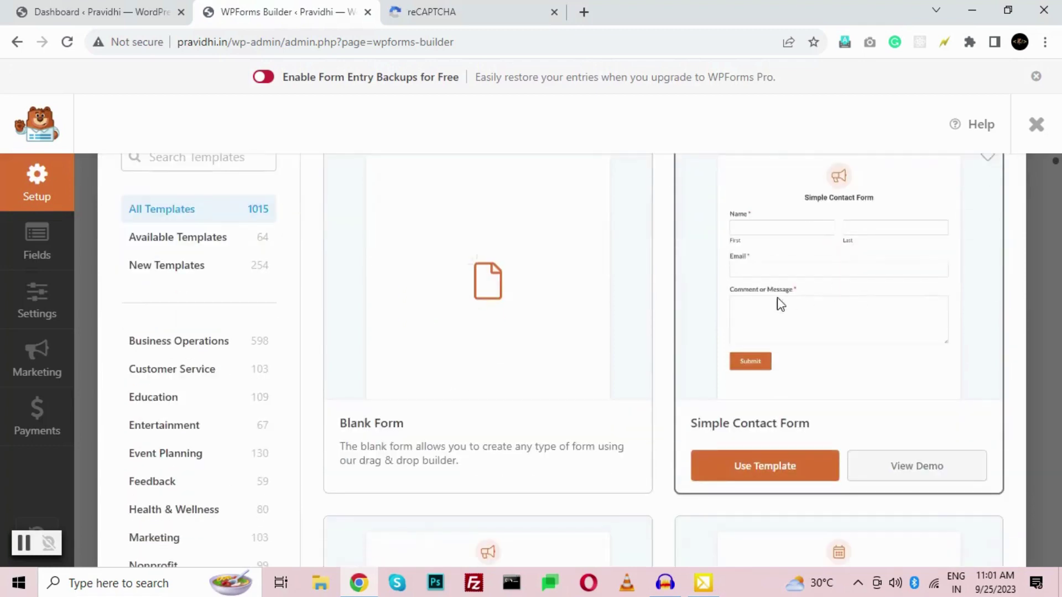
left_click(784, 466)
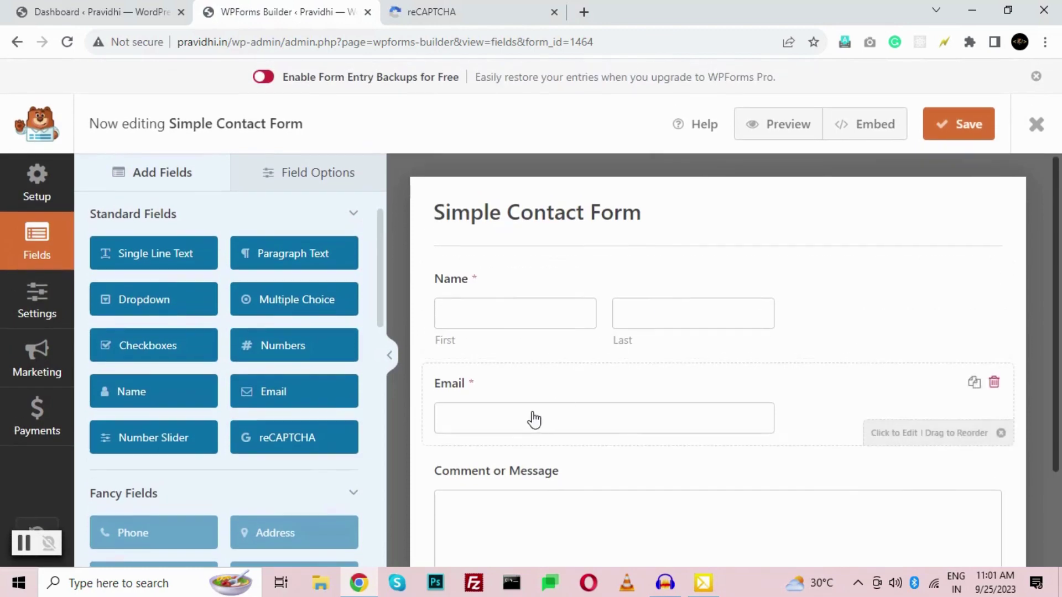
- Try the Name field's Simple format, revert it to First Last, then inspect Email and Comment fields
scroll(533, 420, "down", 3)
scroll(533, 409, "up", 3)
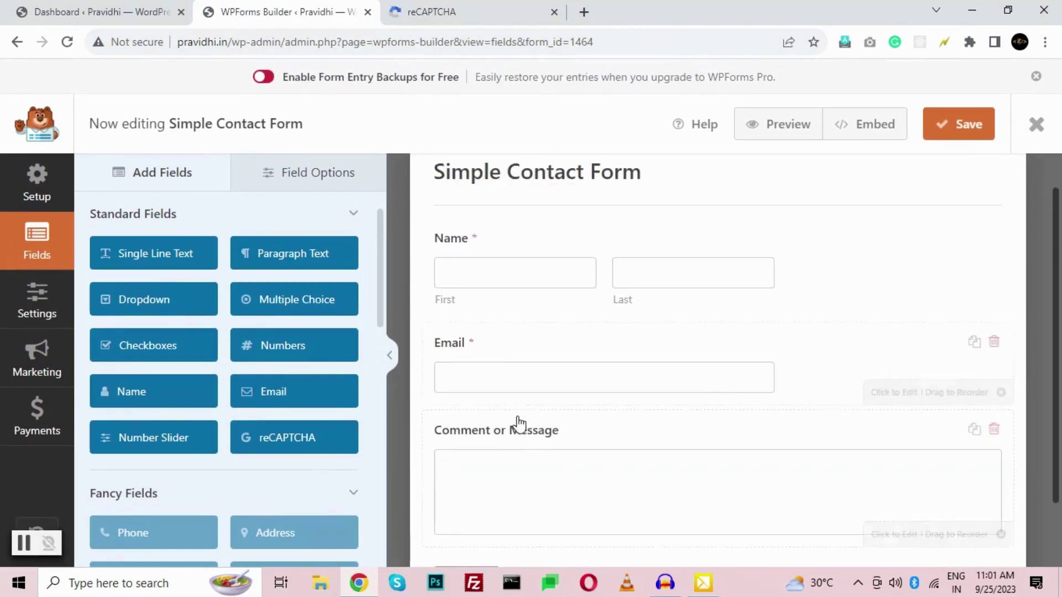
left_click(483, 250)
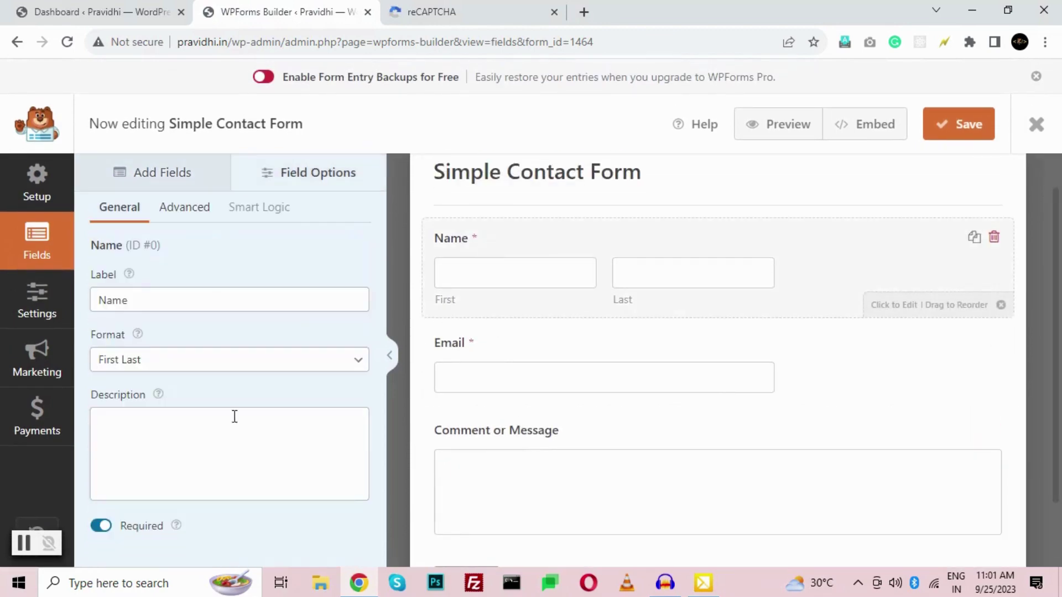
left_click(127, 366)
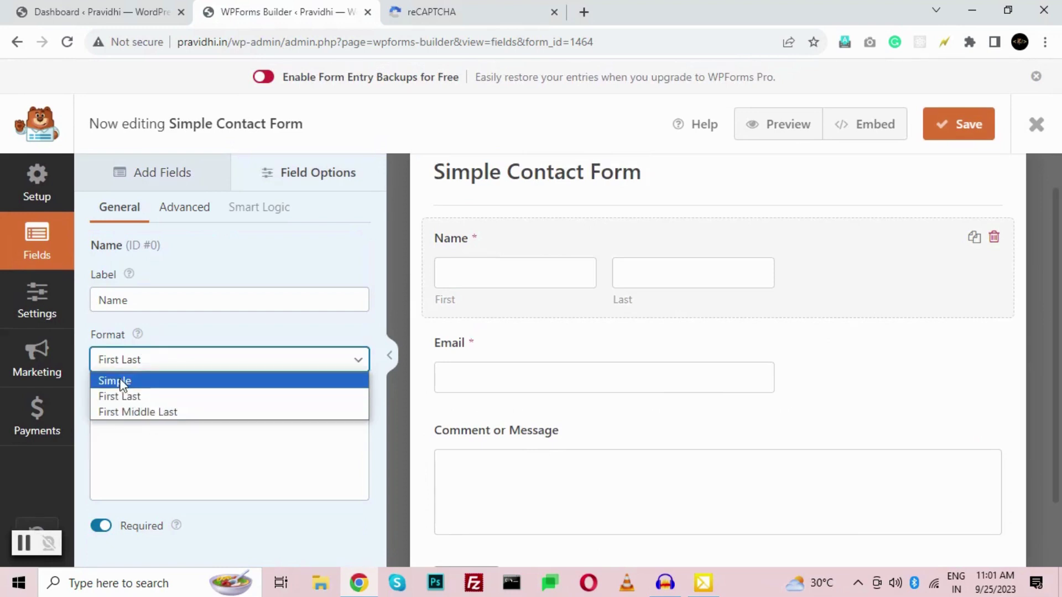
left_click(120, 380)
left_click(119, 358)
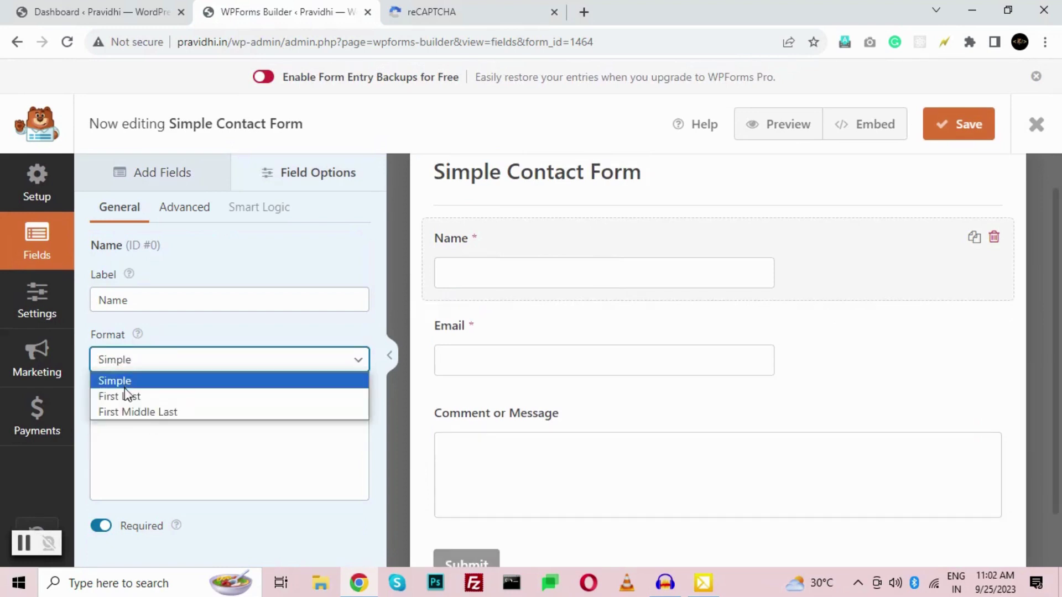
left_click(119, 394)
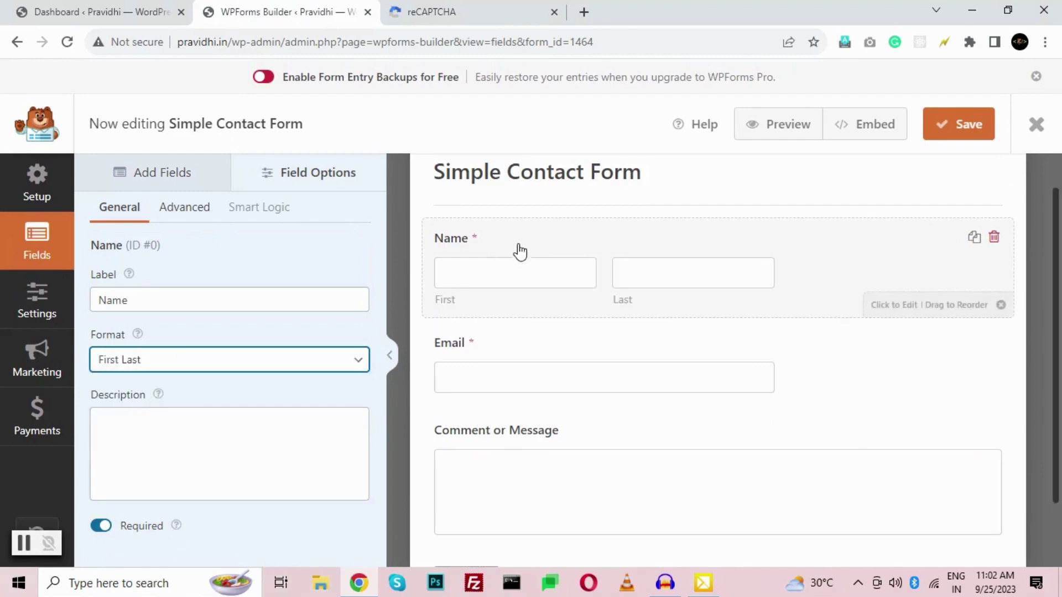
left_click(483, 358)
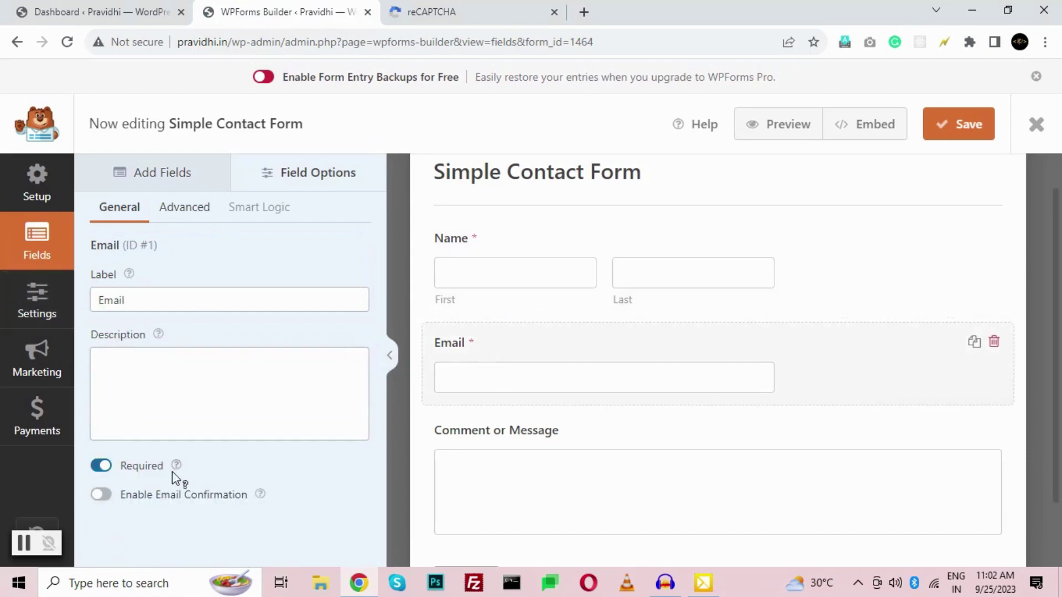
left_click(502, 443)
- Relabel the Comment or Message field 'Please describe your requirements' and make it required
scroll(537, 445, "down", 2)
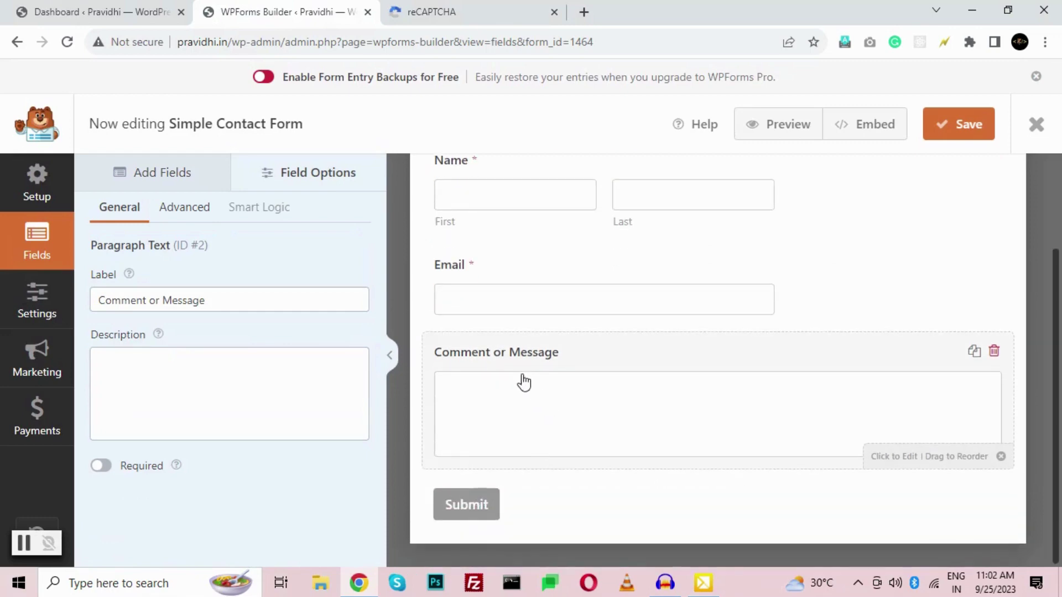
triple_click(218, 293)
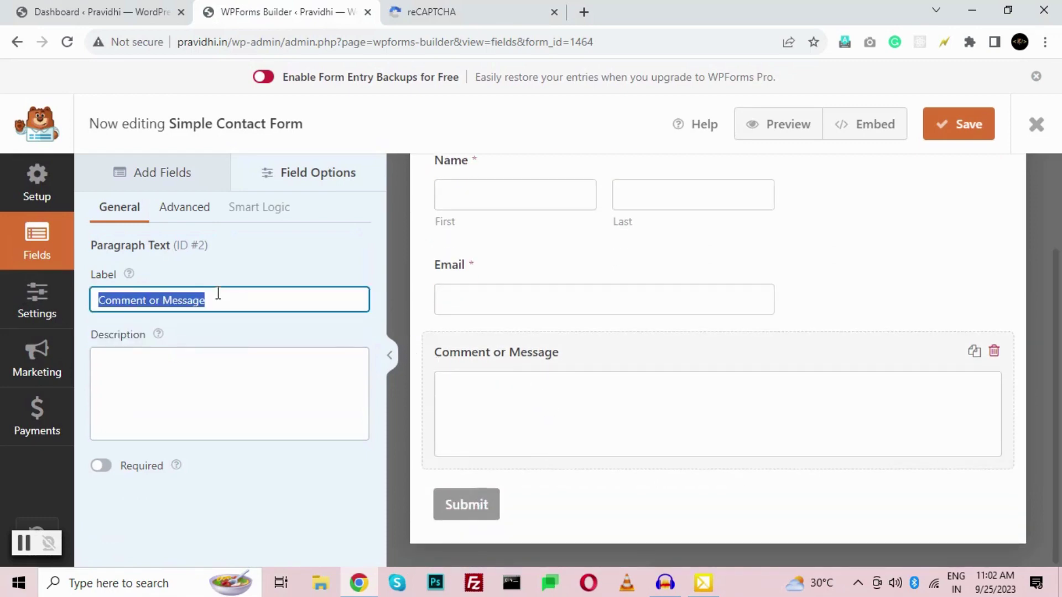
type("Please")
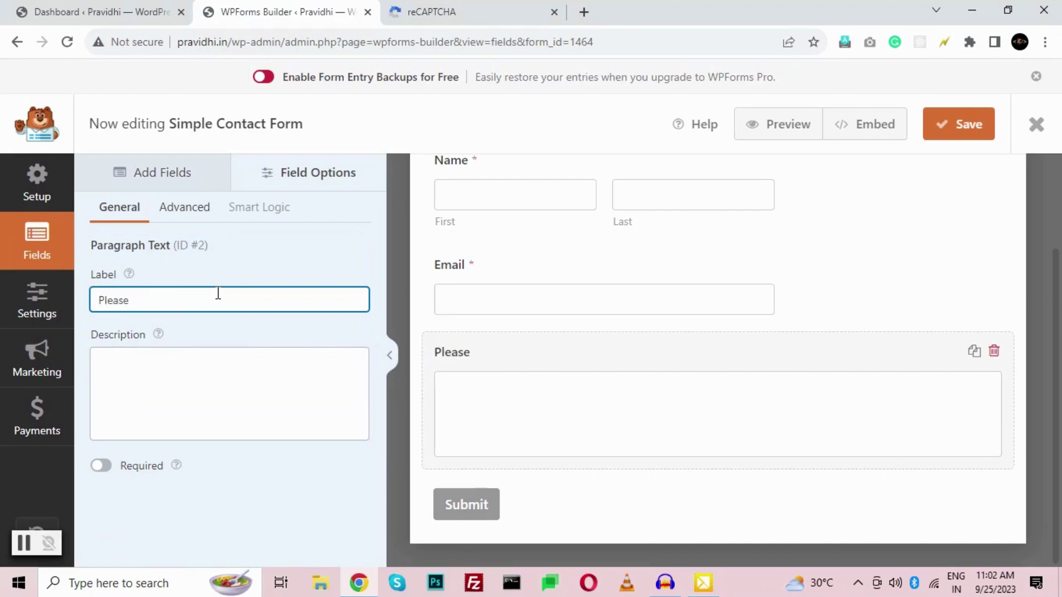
type(" describe your requirements")
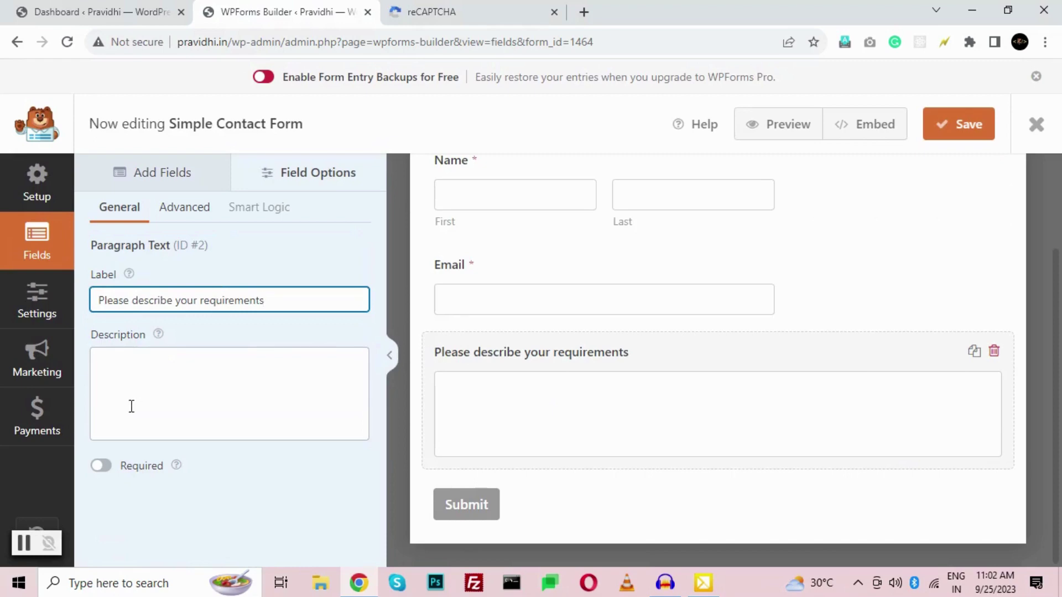
left_click(102, 469)
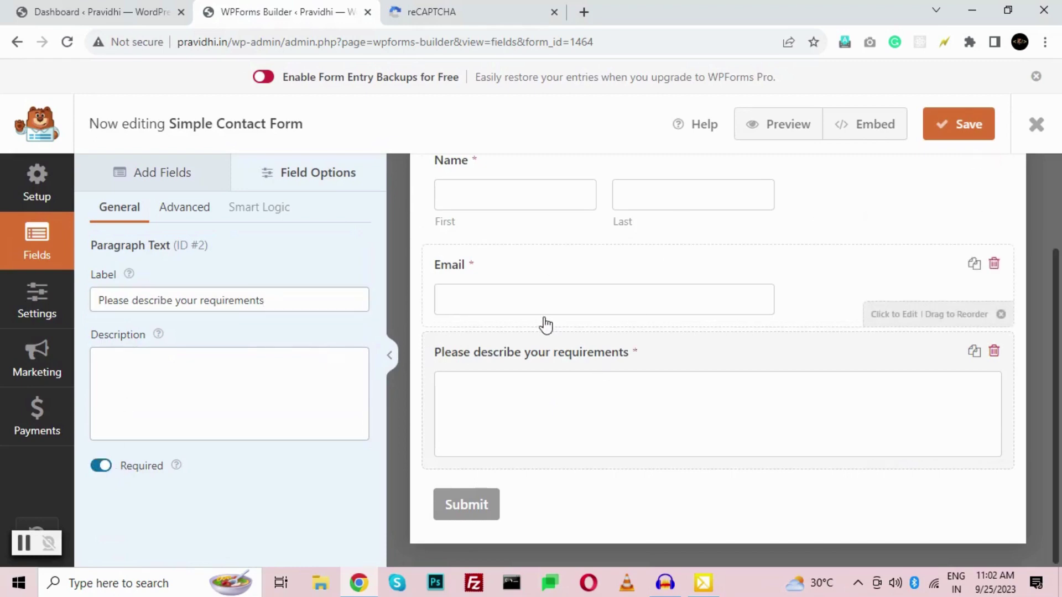
scroll(545, 354, "up", 1)
scroll(546, 357, "up", 1)
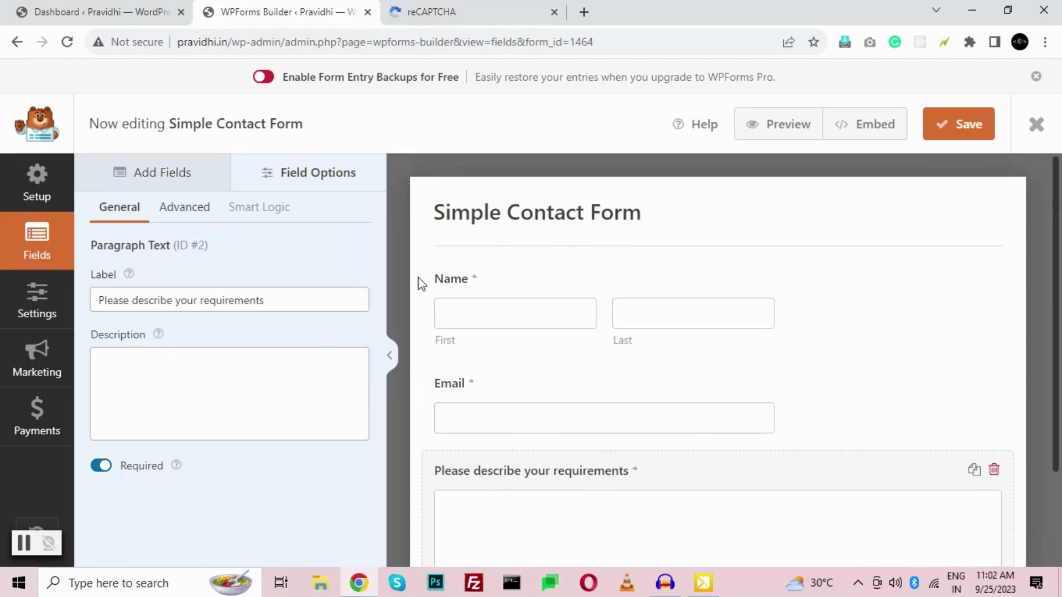
- Add a Single Line Text field below Email, label it Phone, and leave it optional
left_click(173, 183)
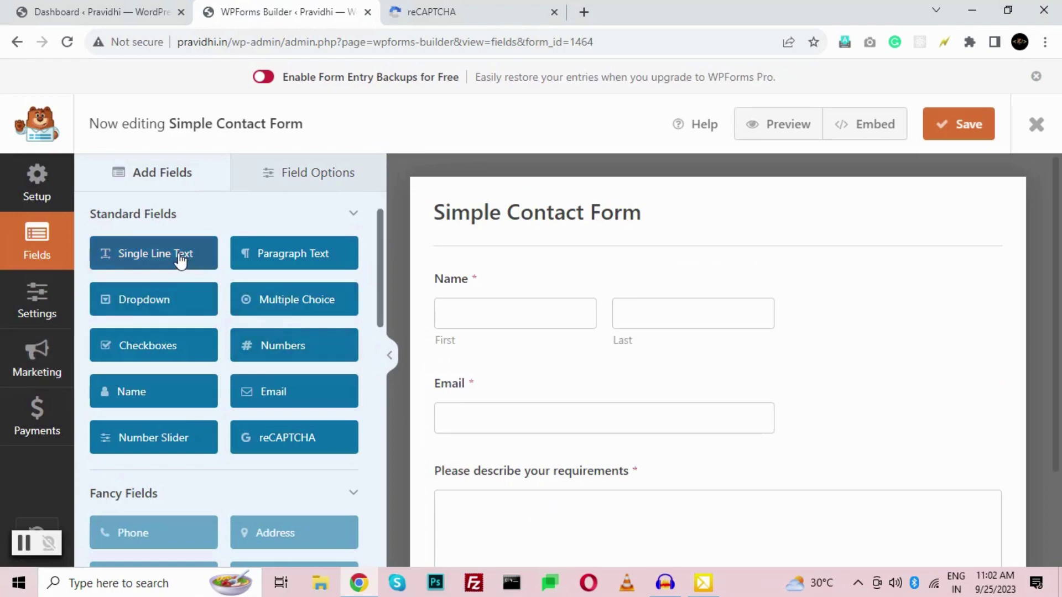
left_click_drag(180, 258, 507, 458)
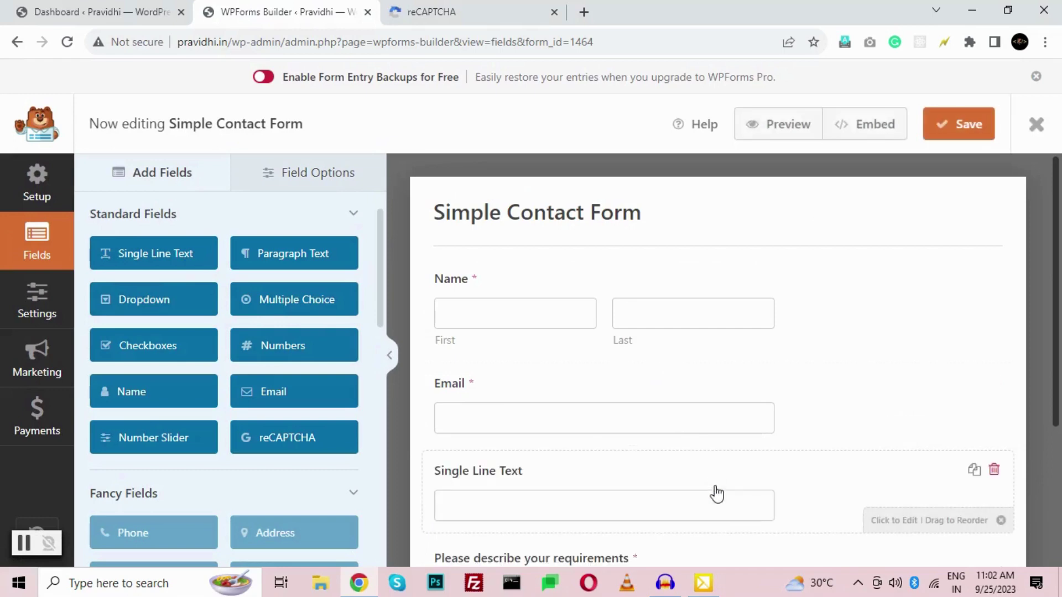
left_click(575, 480)
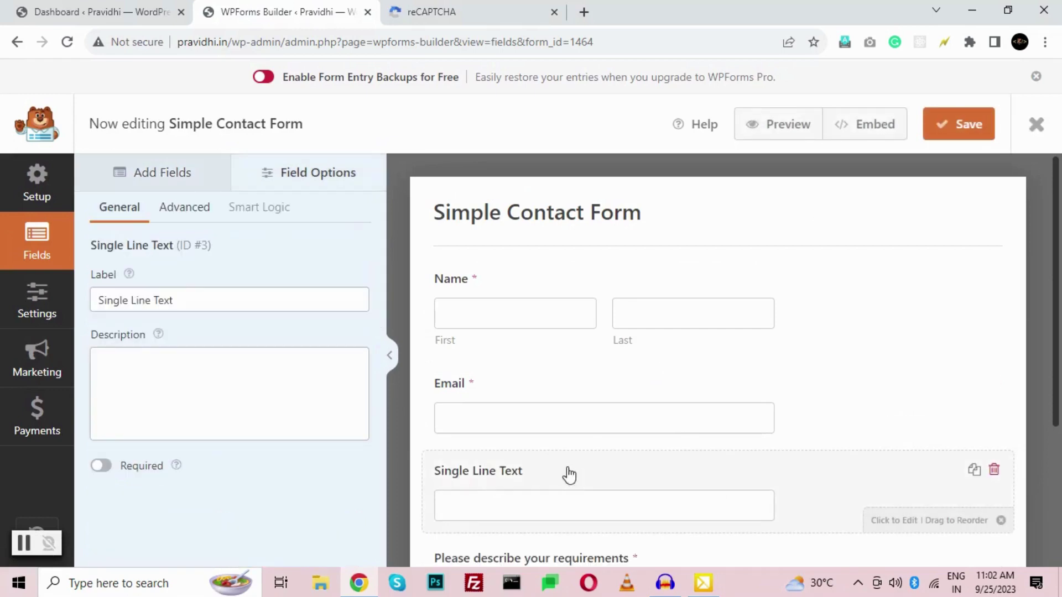
triple_click(165, 299)
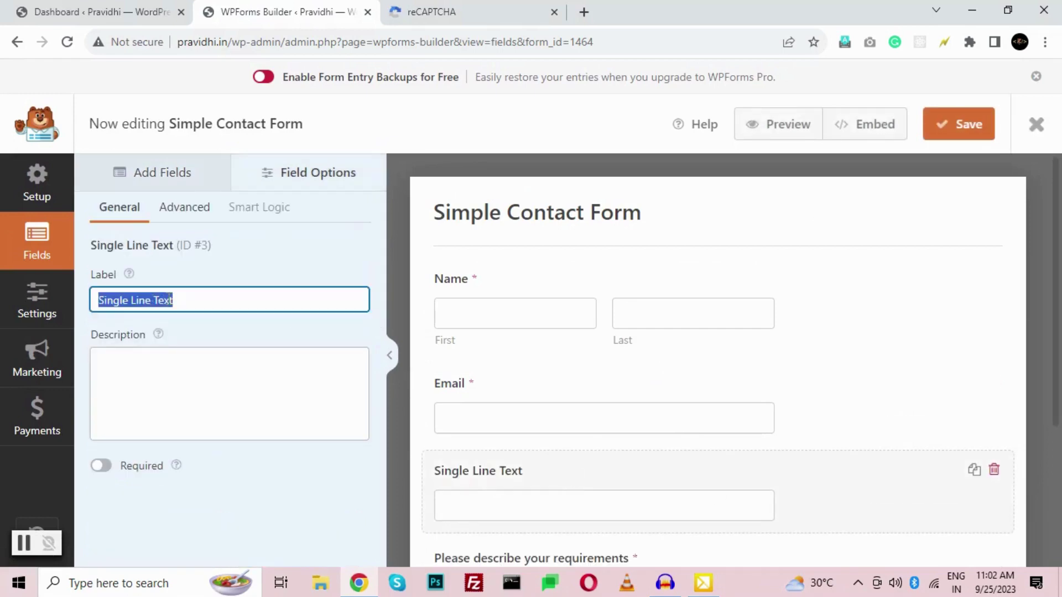
type("Phone")
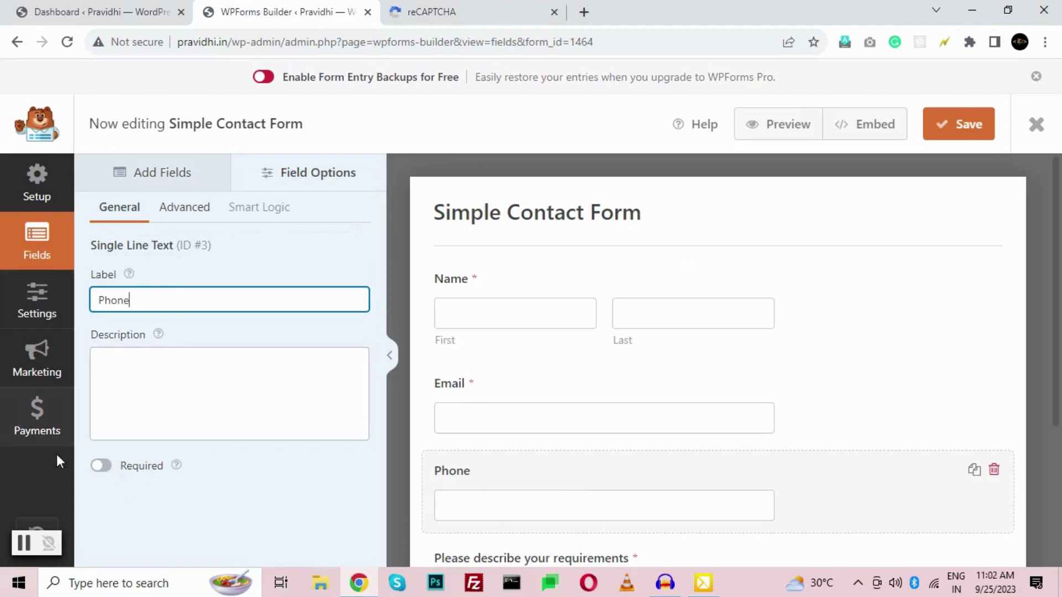
left_click(103, 467)
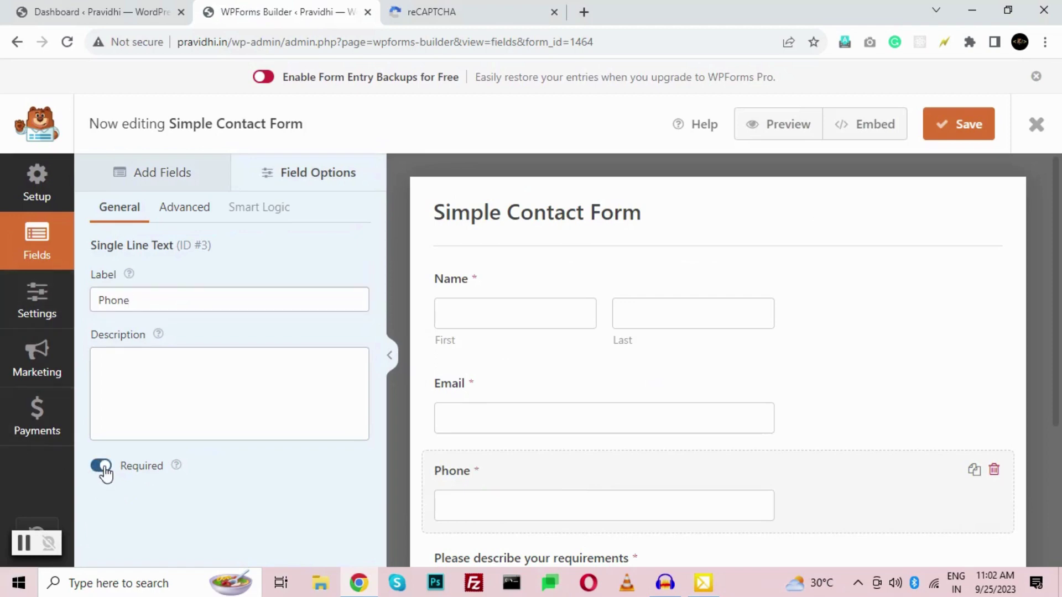
left_click(103, 466)
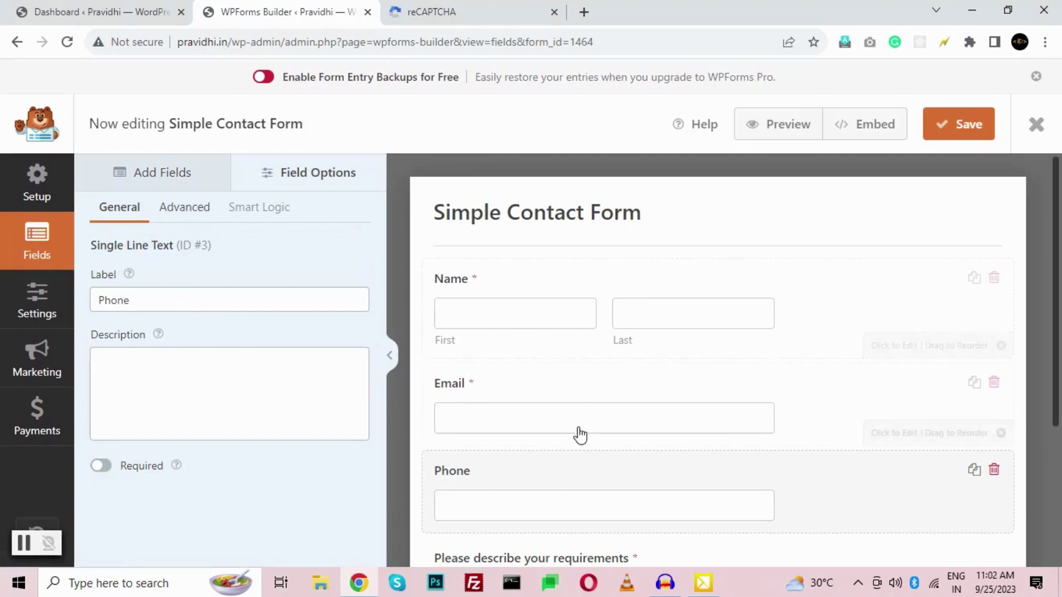
left_click(176, 222)
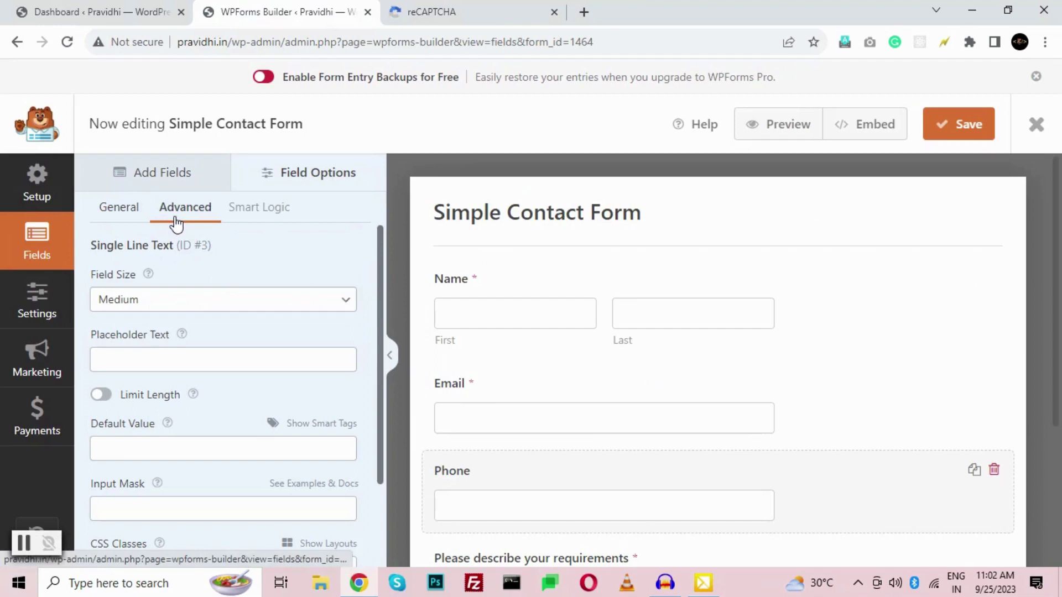
scroll(176, 266, "down", 1)
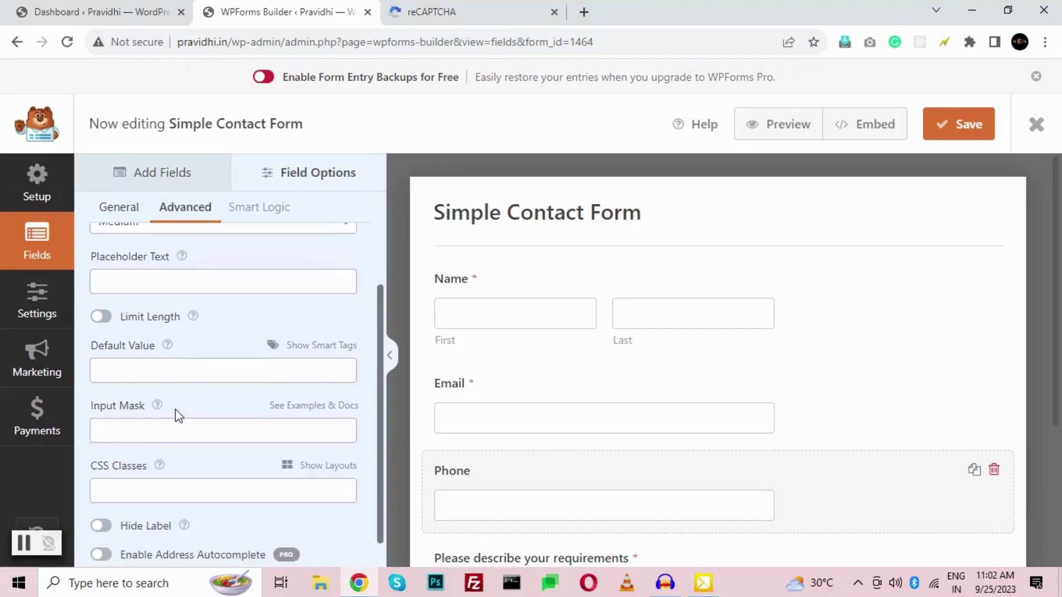
left_click(165, 437)
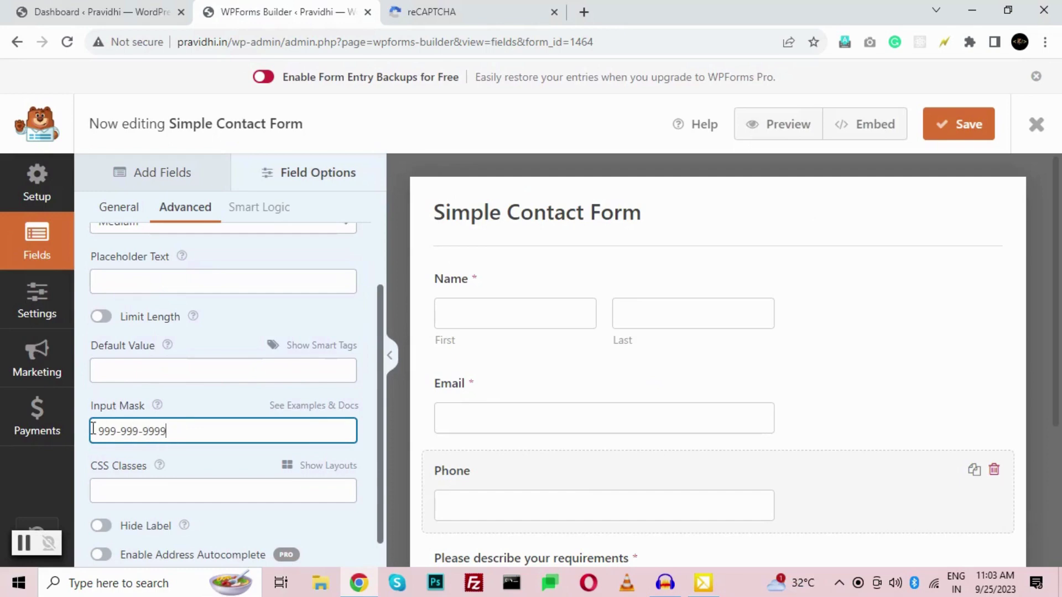
mouse_move(93, 429)
left_mouse_down()
mouse_move(115, 436)
mouse_move(104, 427)
left_mouse_up()
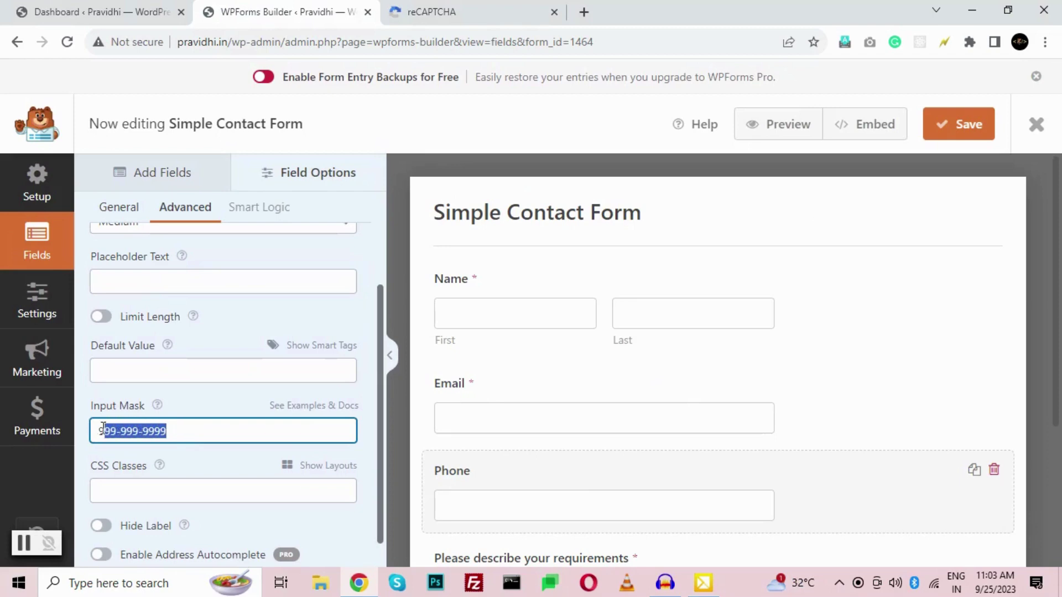
left_click(180, 441)
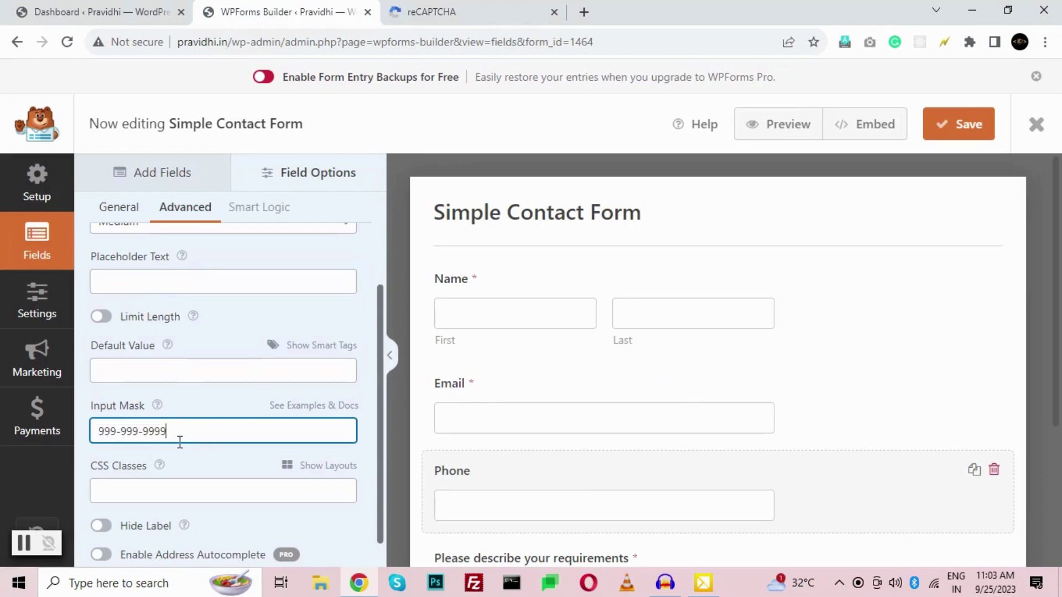
scroll(284, 365, "down", 1)
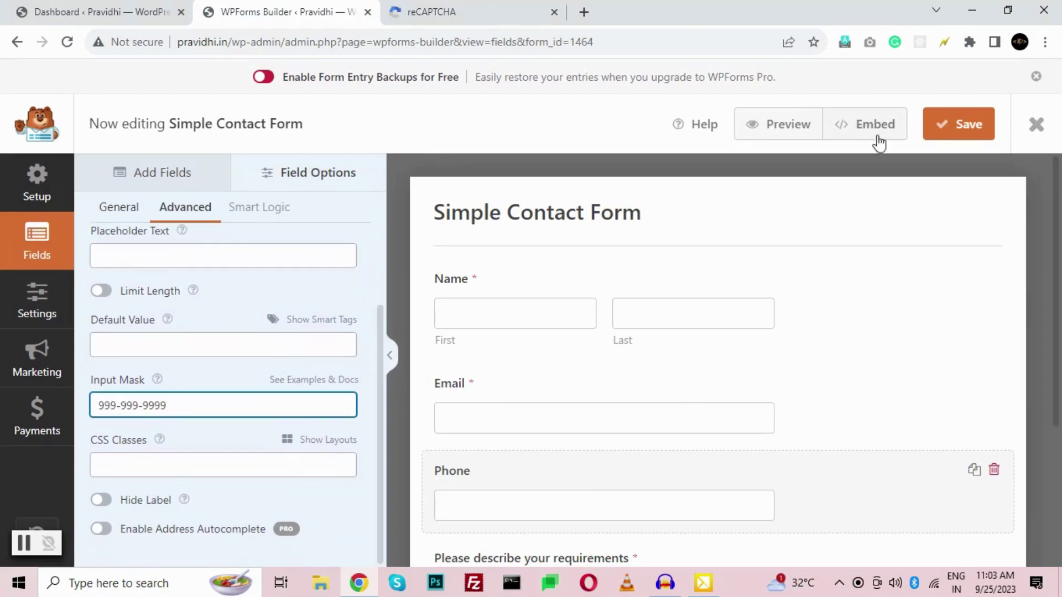
left_click(940, 135)
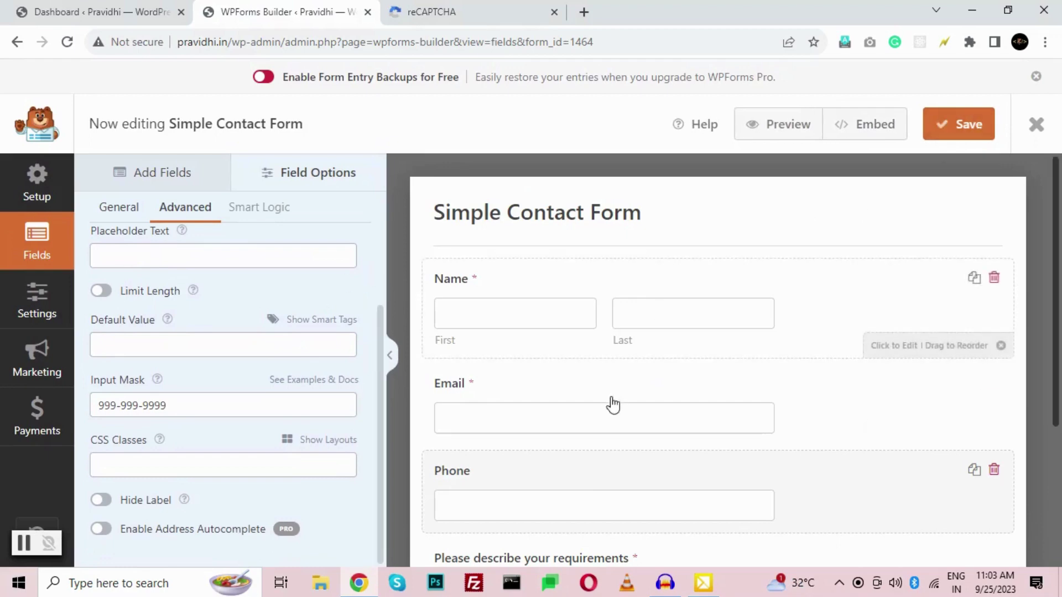
scroll(608, 391, "down", 3)
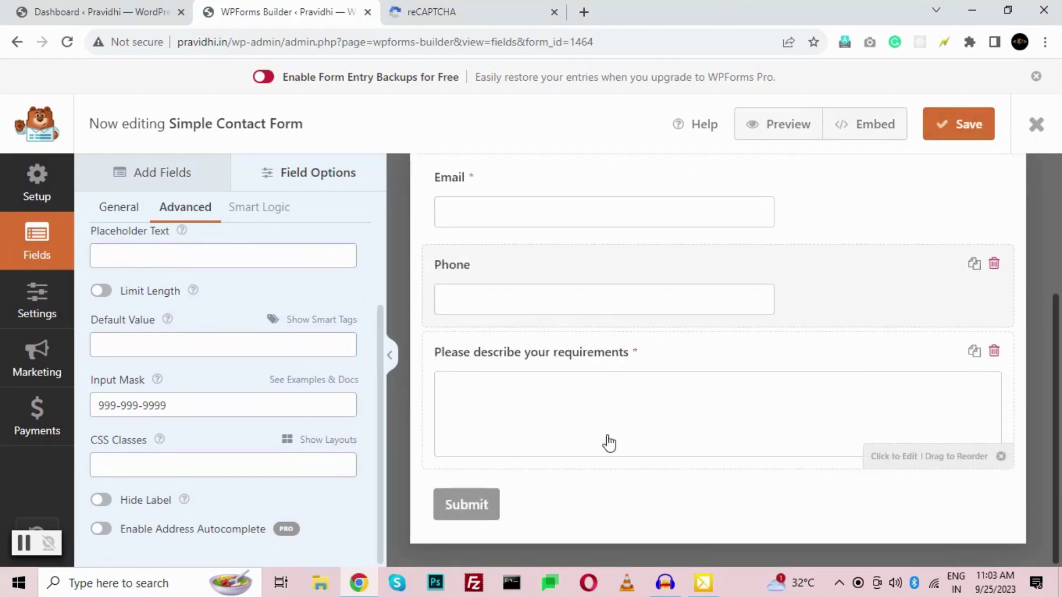
scroll(132, 238, "up", 1)
- Enable Google Checkbox v2 reCAPTCHA on the Simple Contact Form and dismiss the confirmation notice
left_click(162, 172)
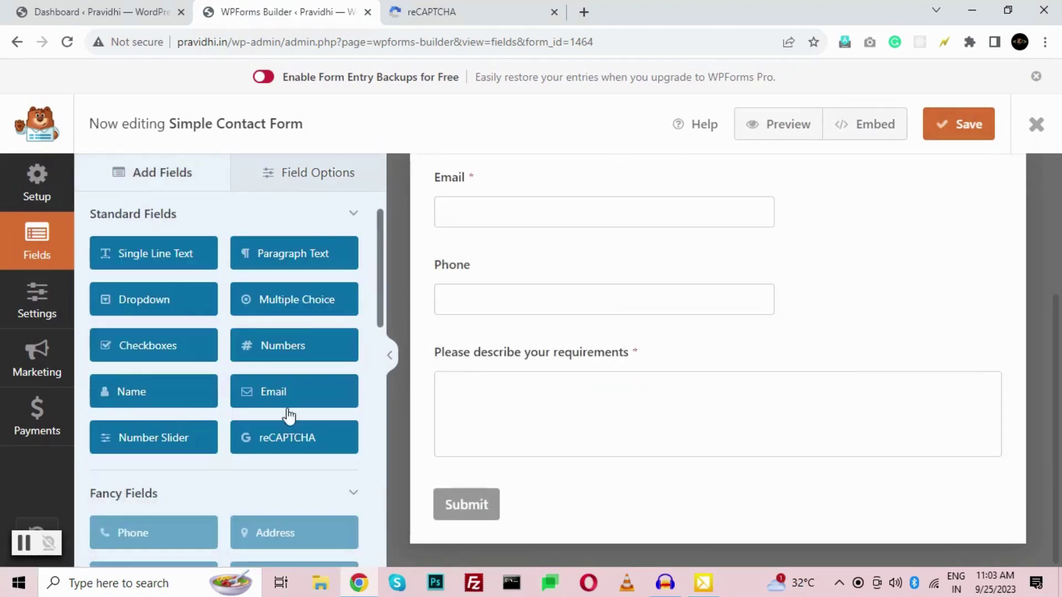
scroll(276, 414, "down", 12)
scroll(264, 437, "up", 10)
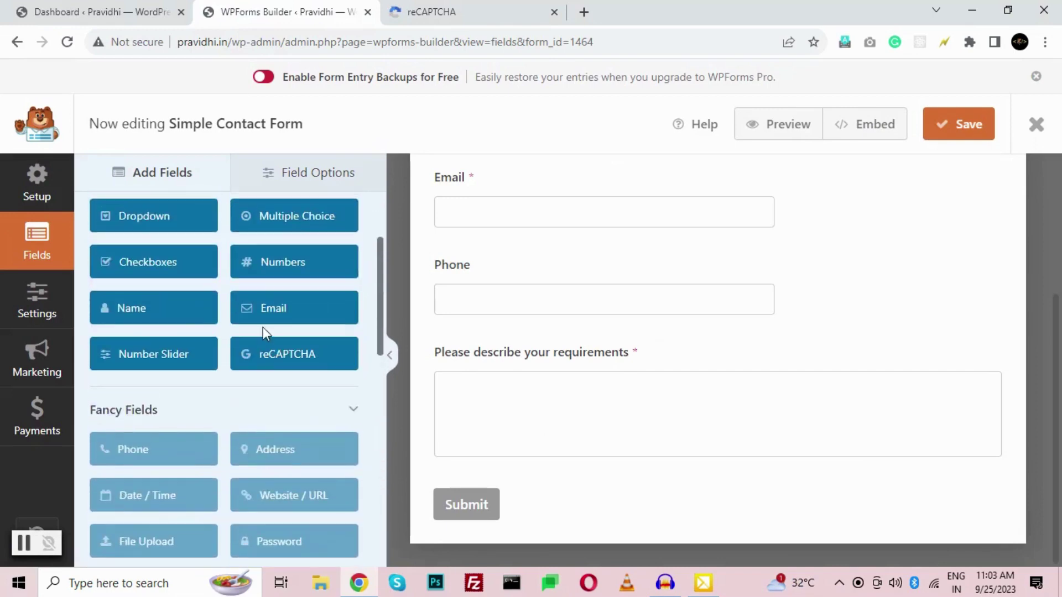
scroll(270, 360, "up", 1)
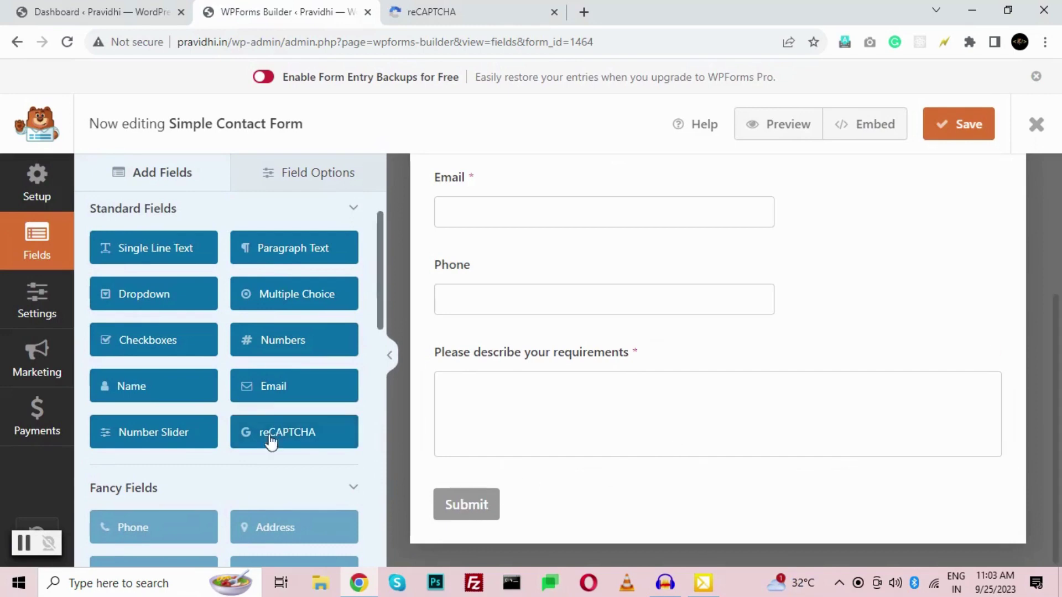
left_click(272, 435)
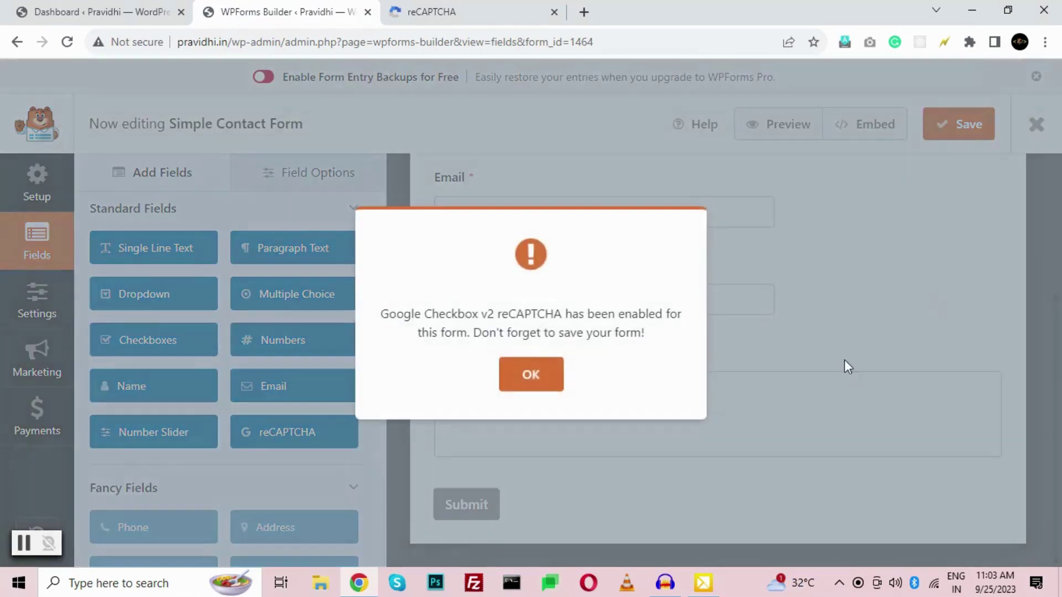
left_click(529, 374)
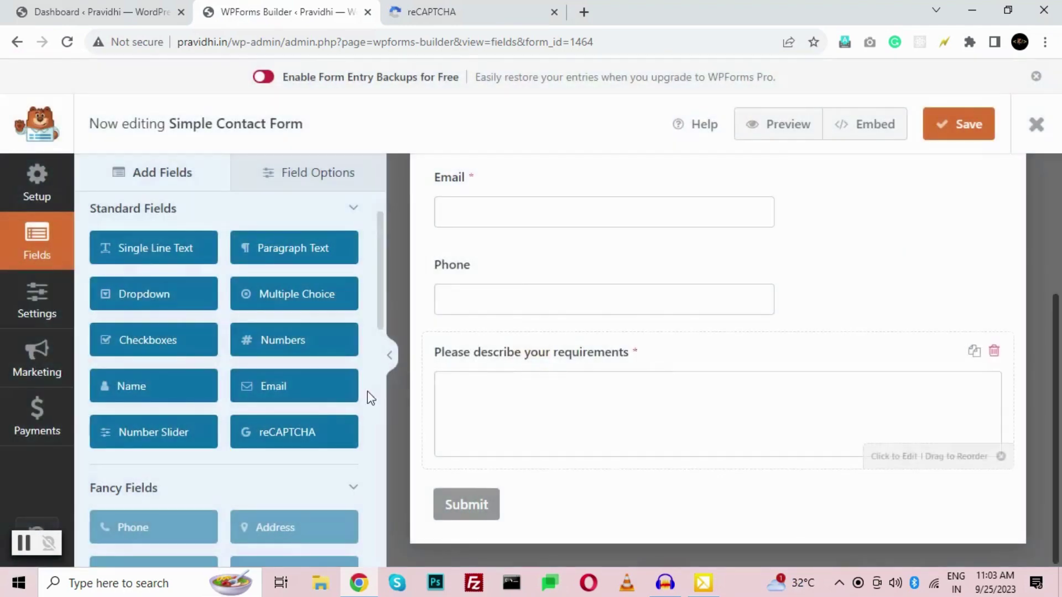
- Save the Simple Contact Form with reCAPTCHA enabled
scroll(211, 421, "down", 2)
scroll(212, 421, "down", 3)
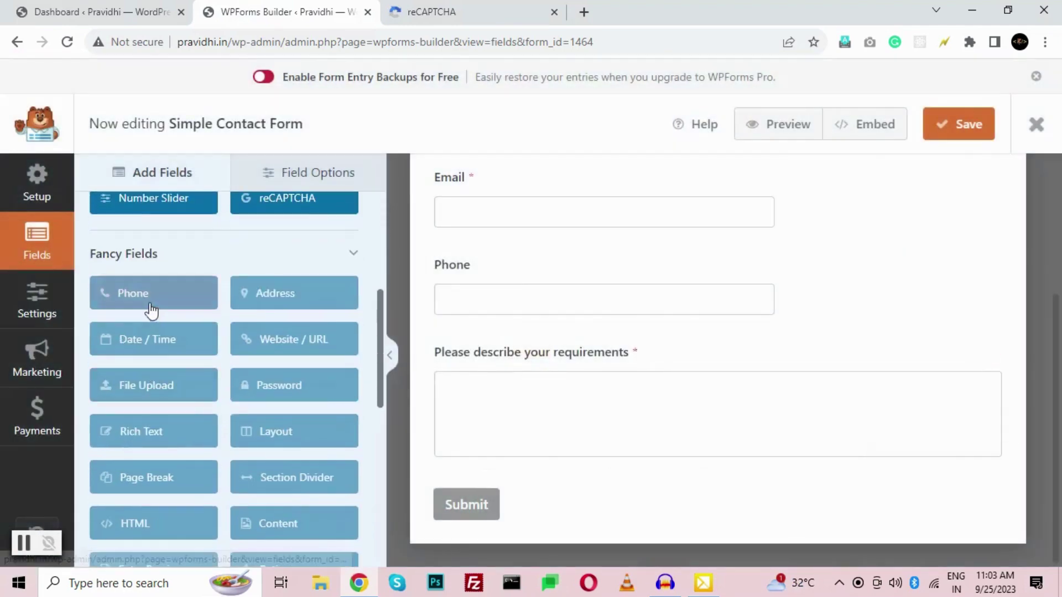
scroll(278, 432, "down", 8)
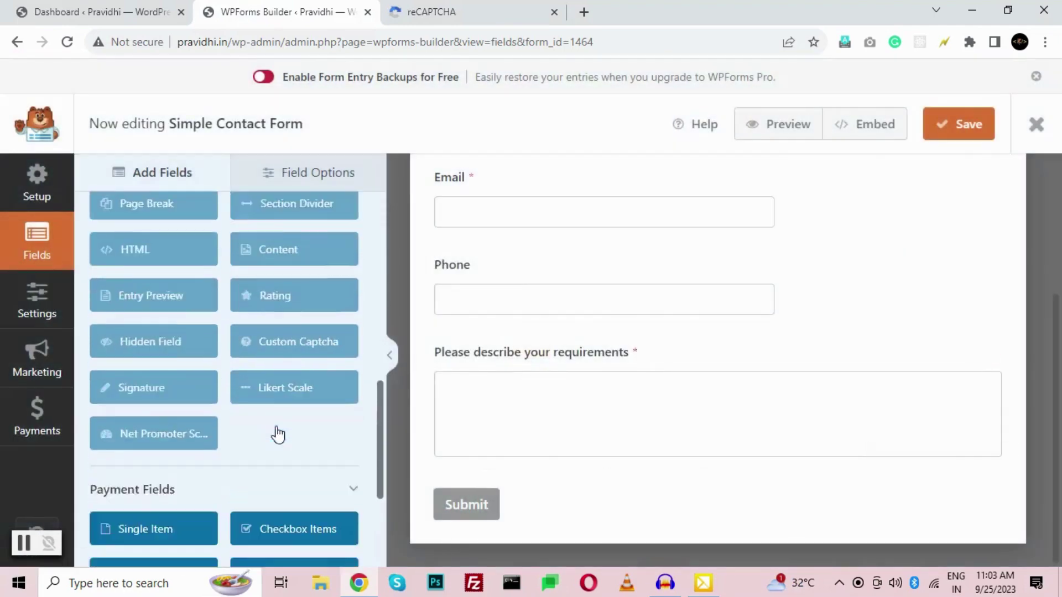
scroll(279, 435, "up", 12)
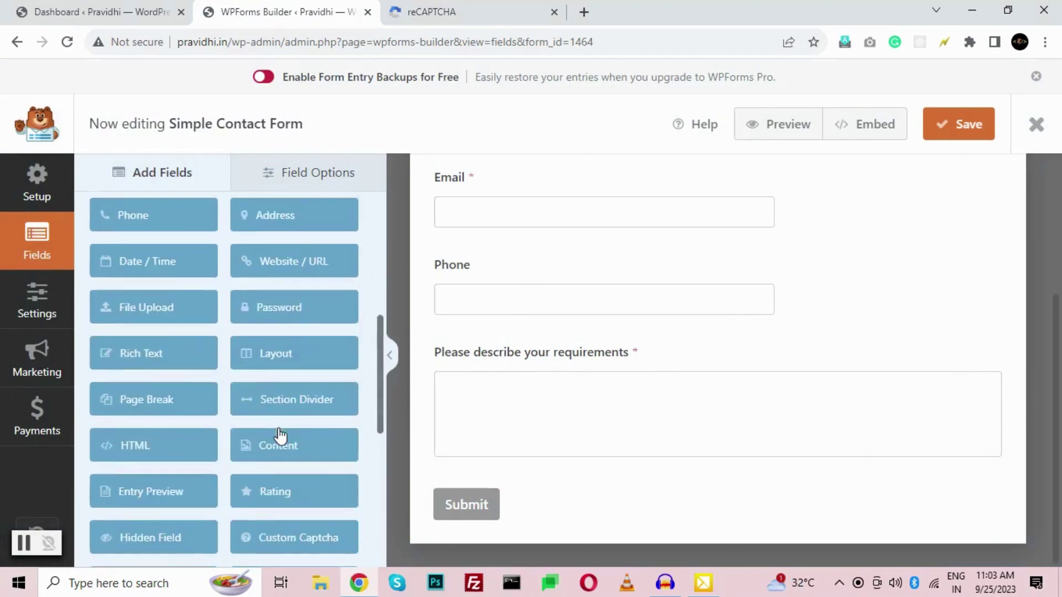
left_click(974, 125)
scroll(586, 337, "up", 3)
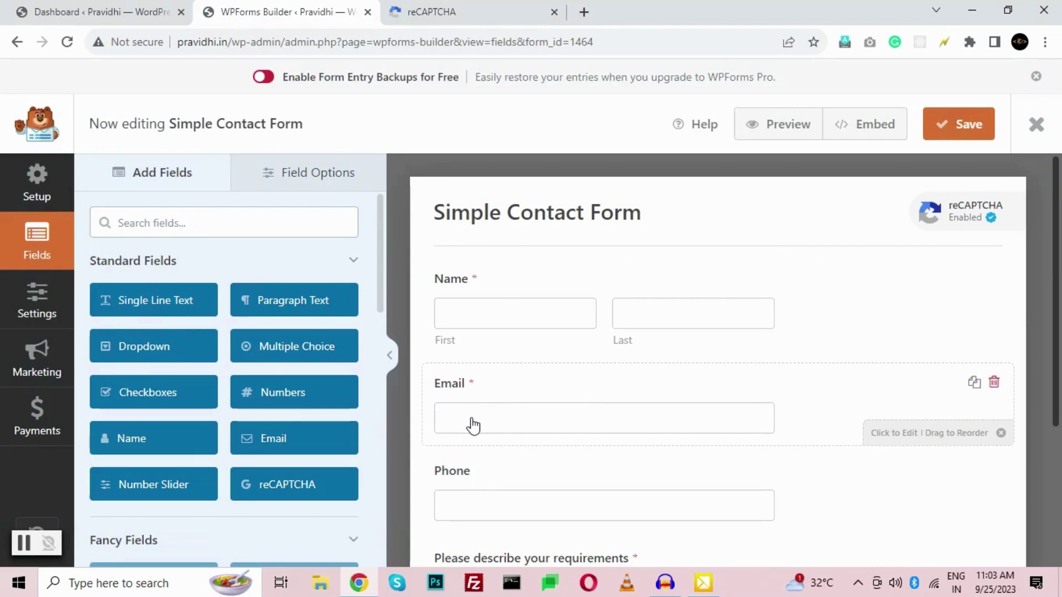
- Keep the Email field's label visible and set its placeholder text to a sample e-mail address
left_click(476, 388)
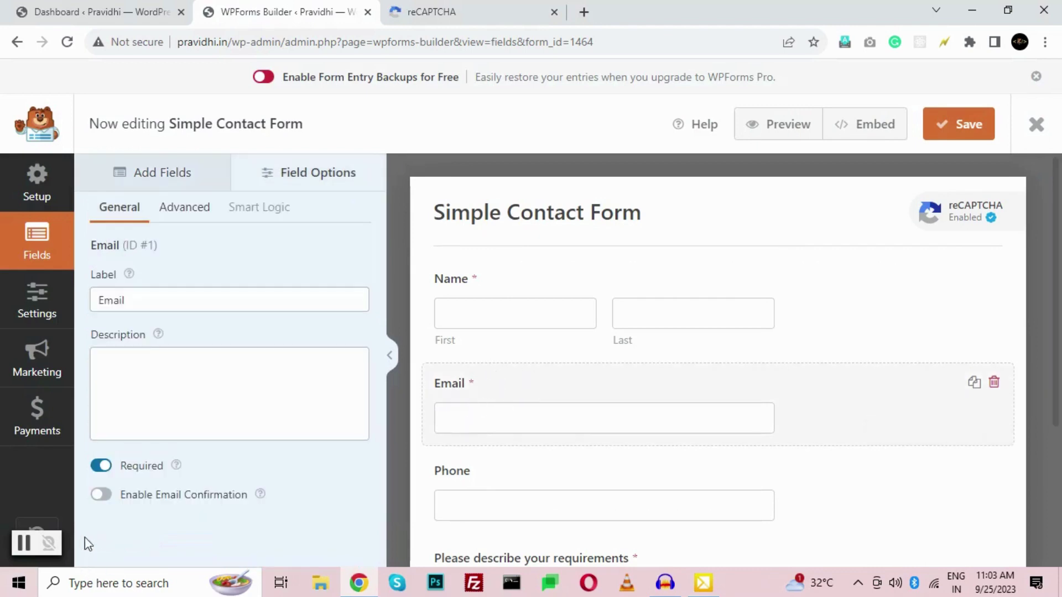
left_click(172, 207)
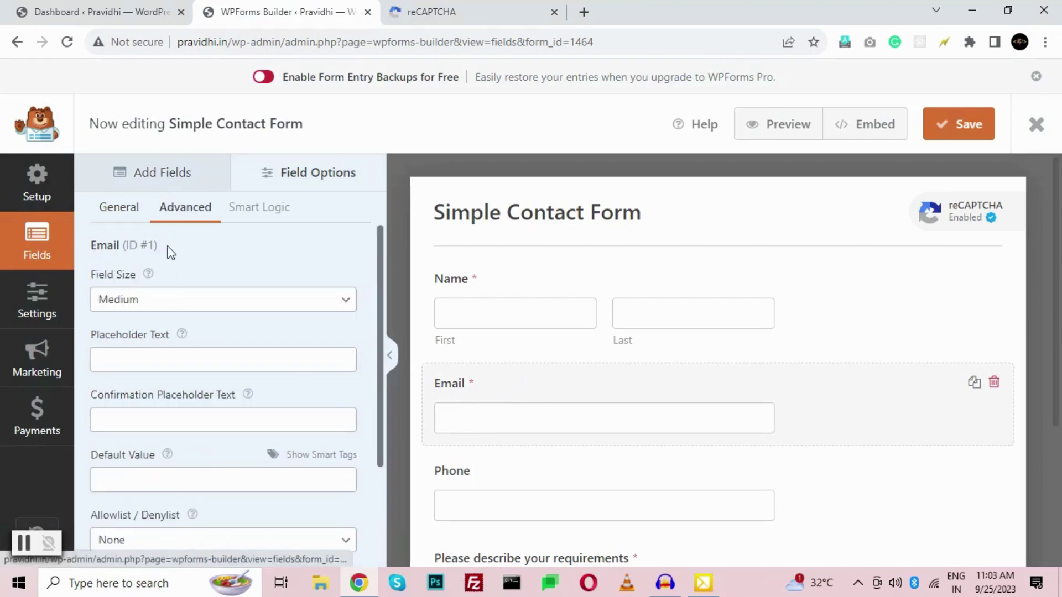
scroll(176, 331, "down", 1)
left_click(194, 279)
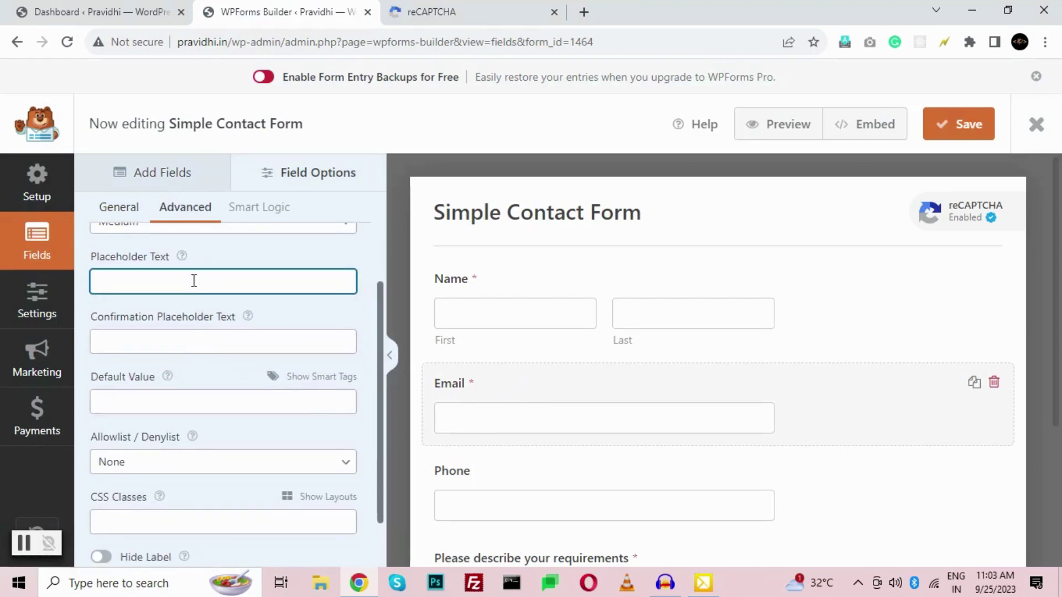
type("Email")
scroll(118, 487, "down", 1)
left_click(101, 500)
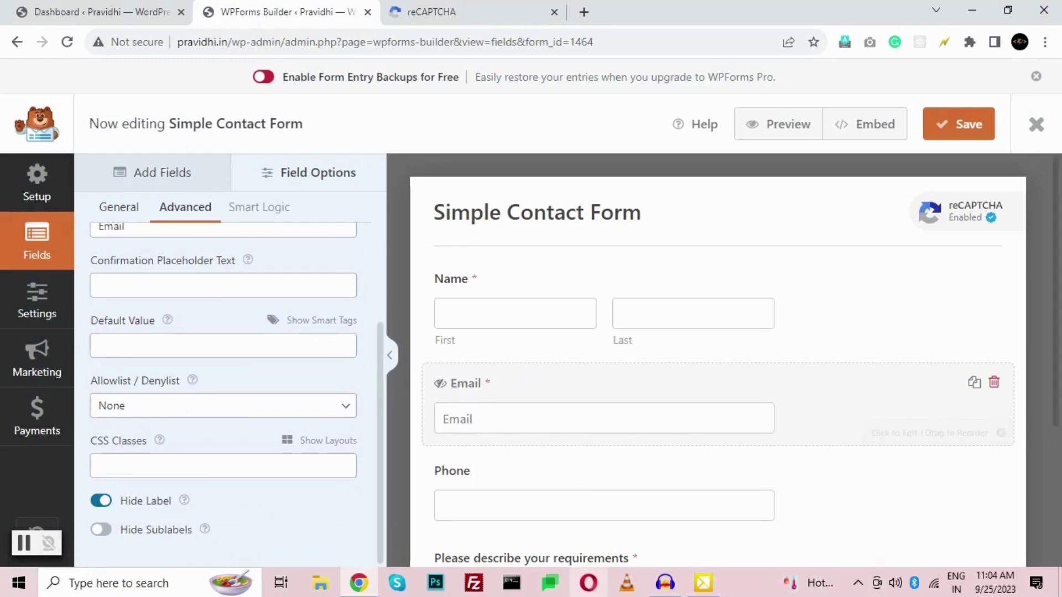
left_click(100, 501)
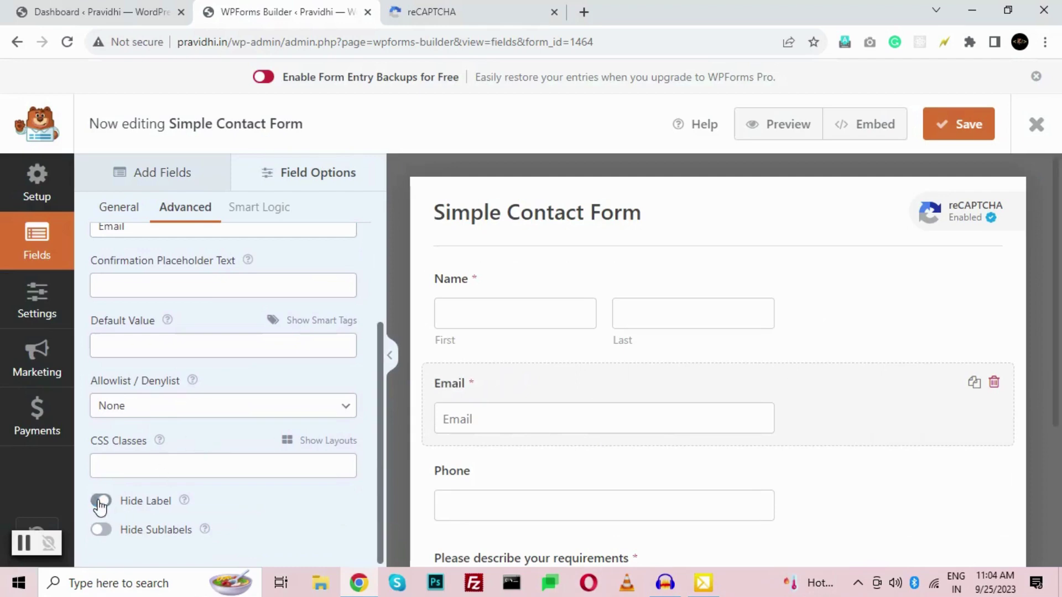
scroll(112, 426, "up", 3)
double_click(111, 360)
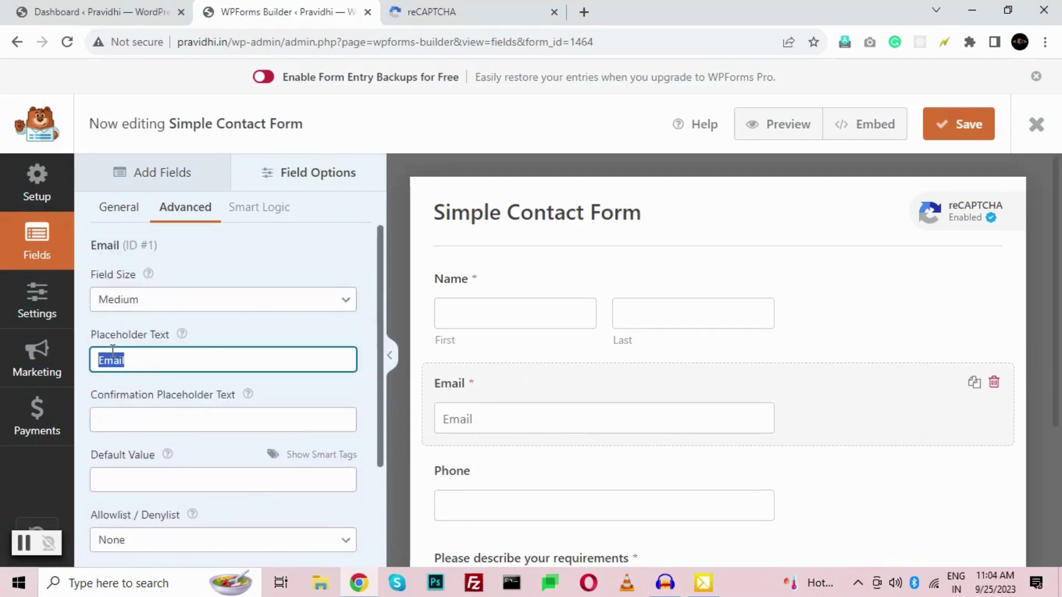
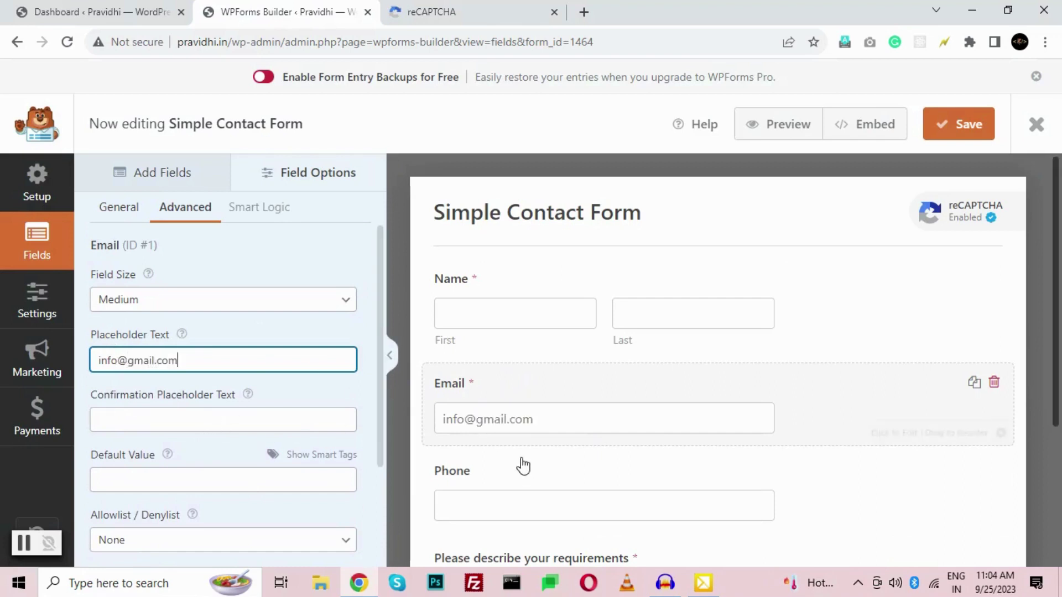
left_click(518, 507)
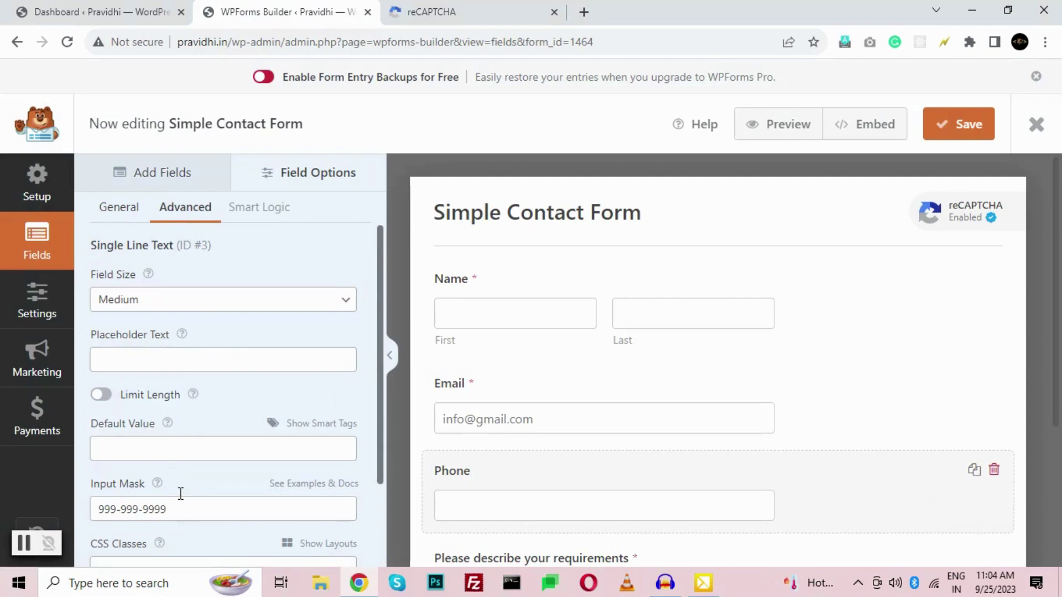
scroll(150, 431, "down", 2)
scroll(149, 432, "up", 2)
left_click(124, 357)
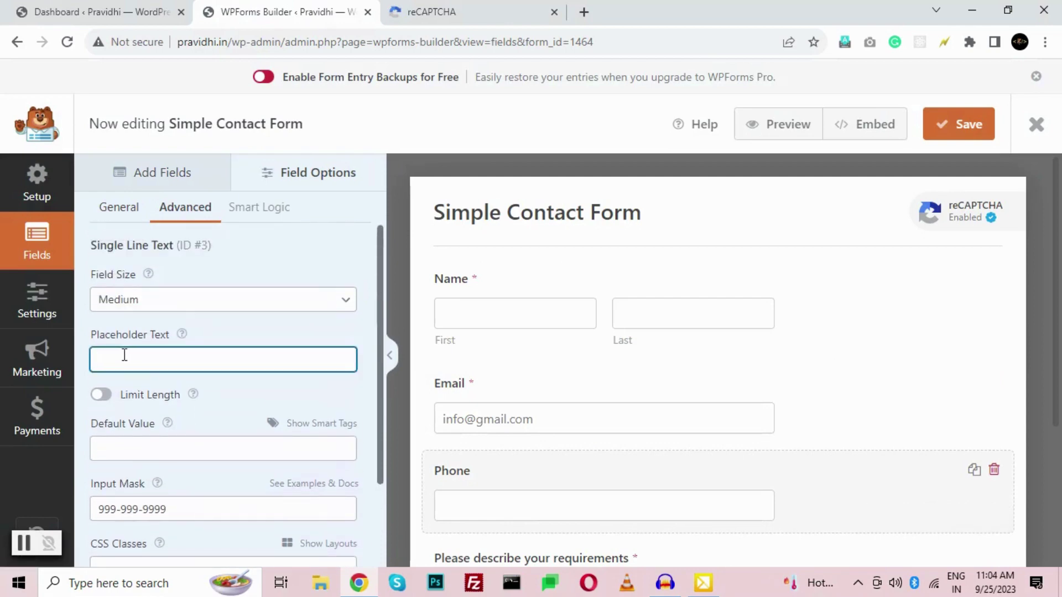
type("(123")
key("ctrl+a")
type("123-")
type("465")
key("shift+Left")
key("shift+Left")
type("56-7890")
- Save the form with the new Phone placeholder
scroll(789, 270, "down", 3)
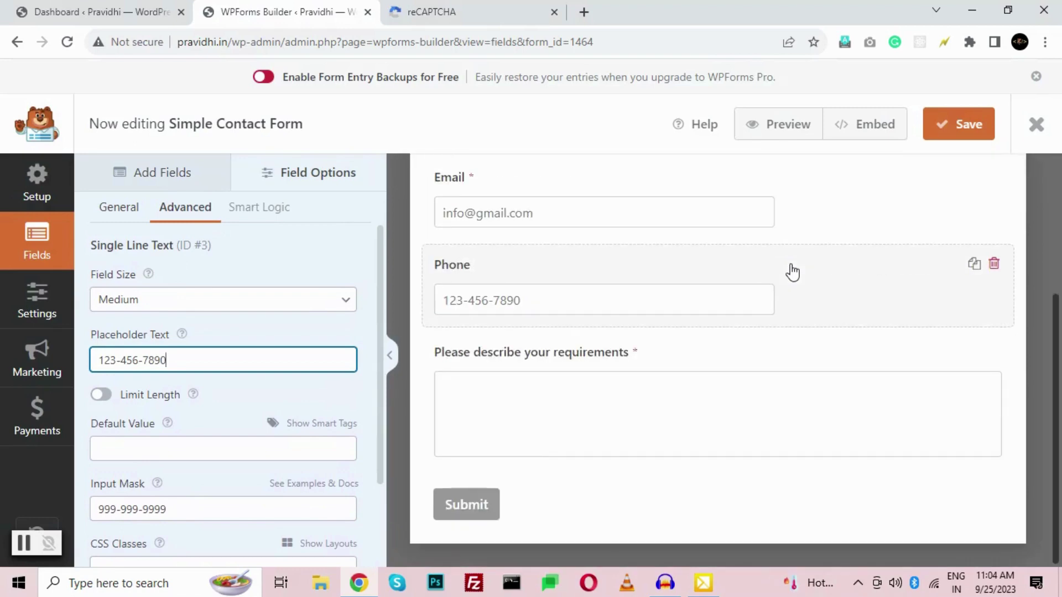
left_click(962, 126)
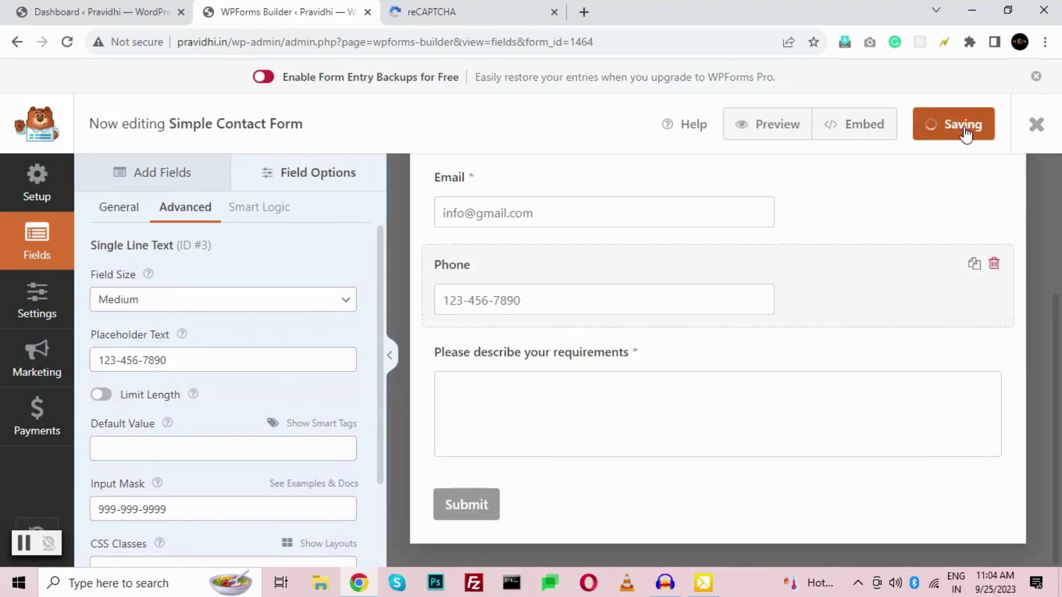
scroll(553, 321, "up", 4)
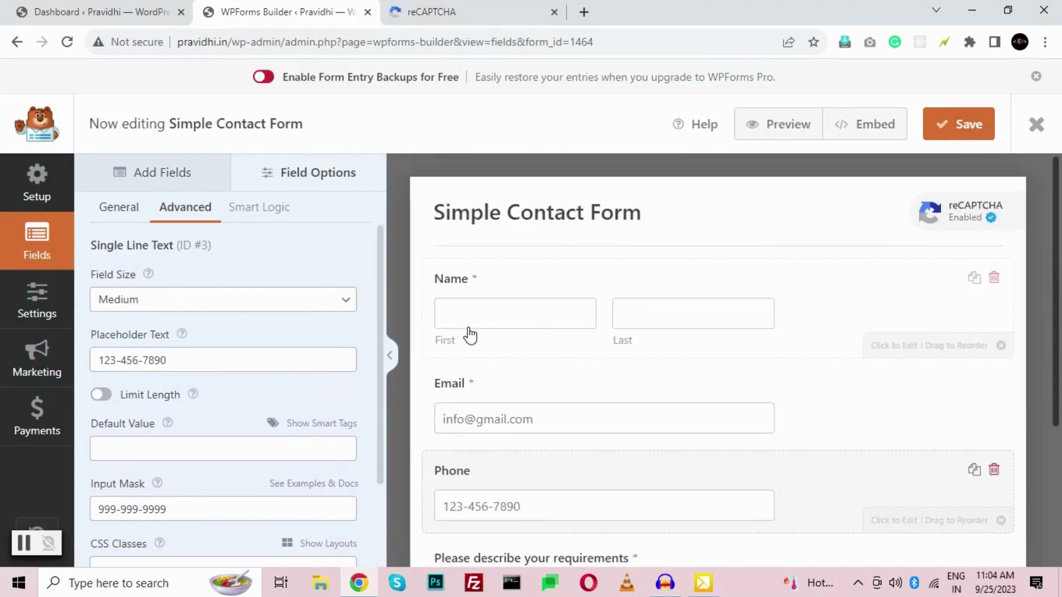
- Close the builder, reopen Simple Contact Form, and go to Settings > Notifications
left_click(1036, 125)
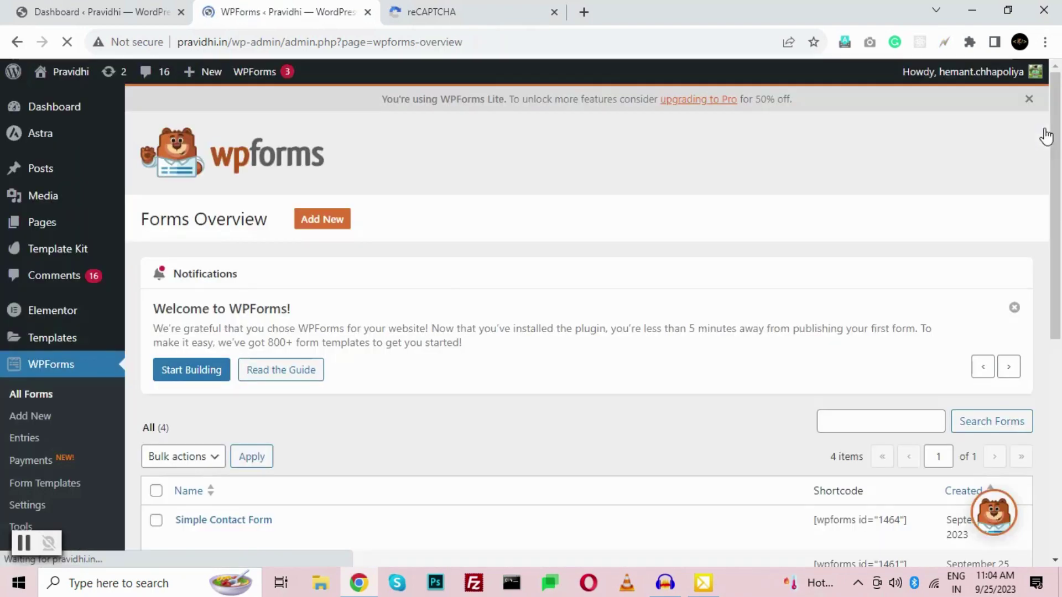
scroll(266, 328, "down", 7)
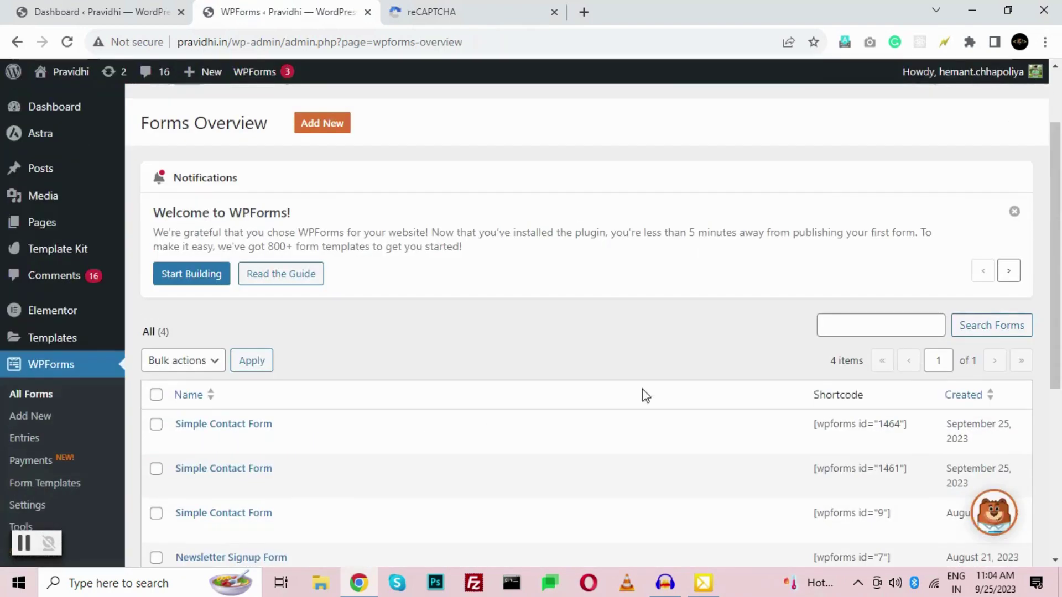
left_click(217, 425)
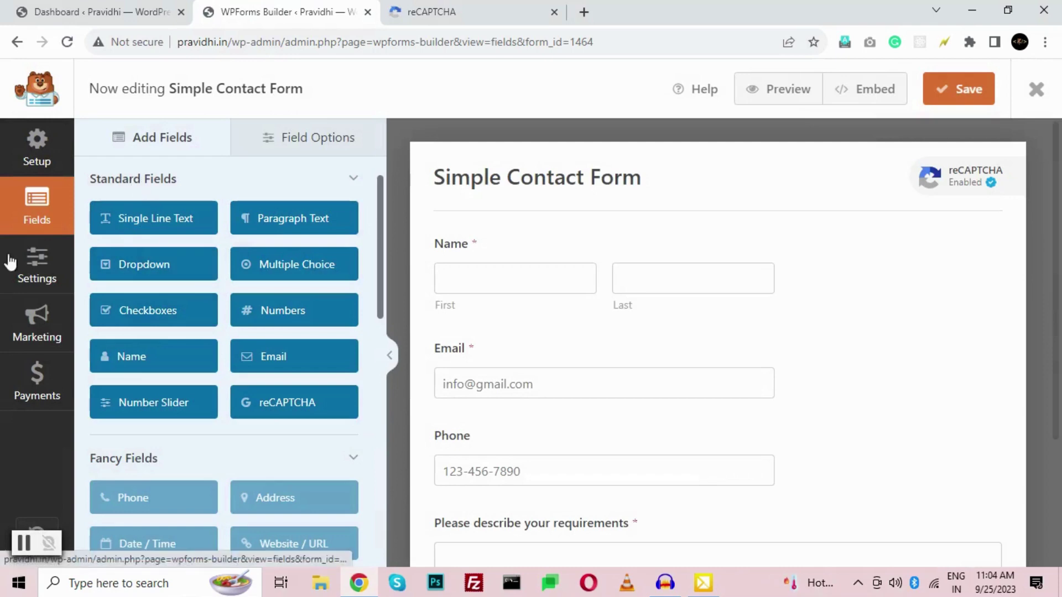
left_click(22, 275)
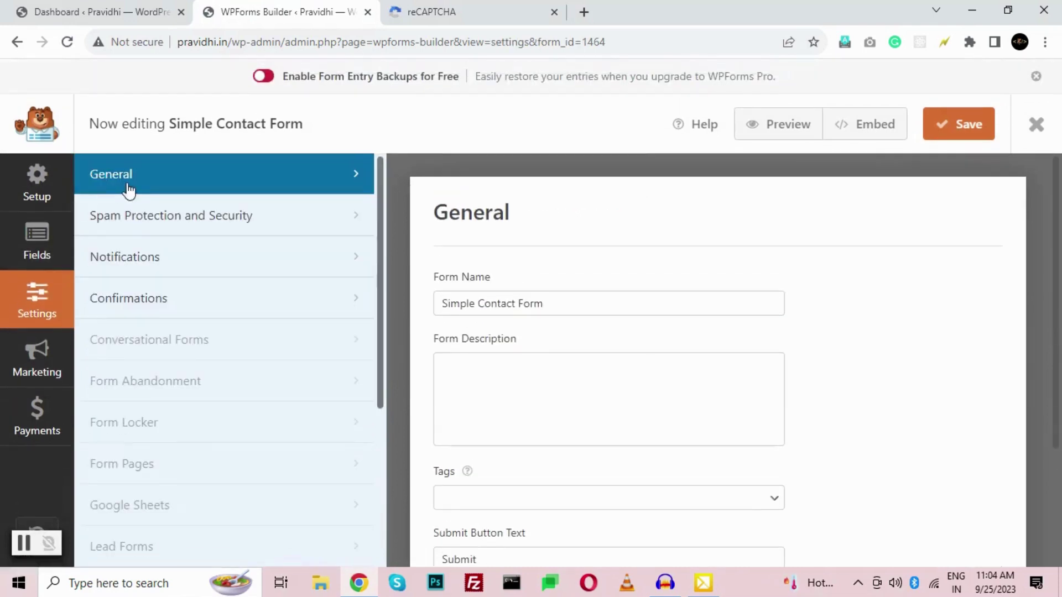
left_click(141, 222)
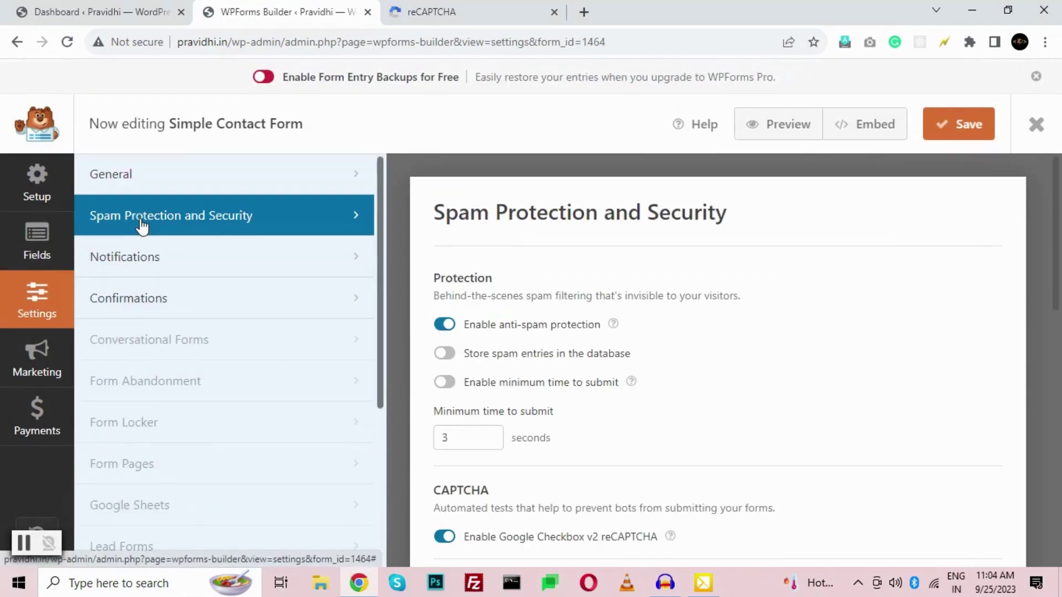
scroll(635, 330, "down", 5)
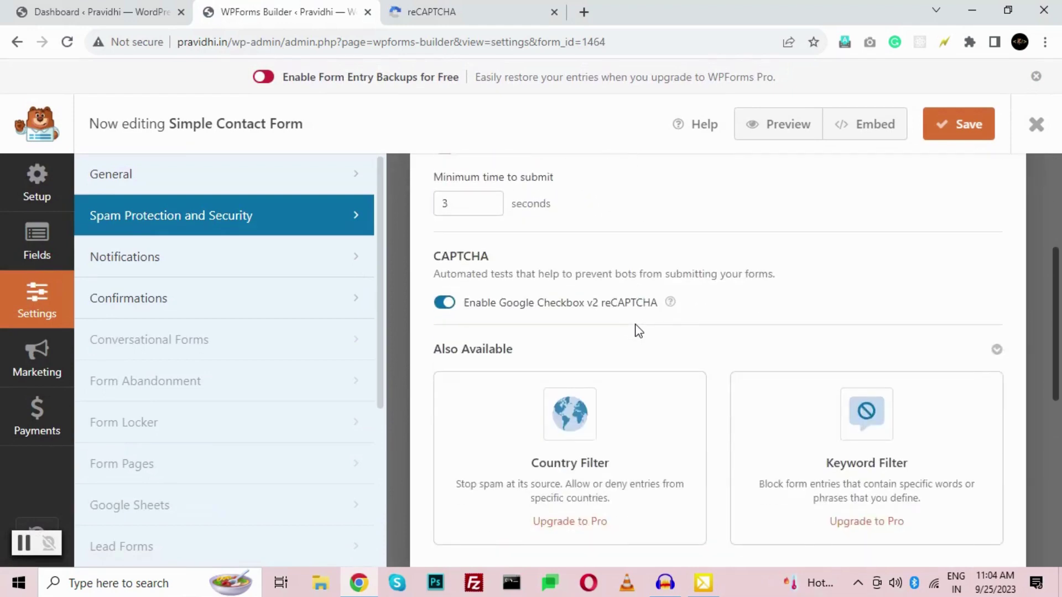
left_click(216, 257)
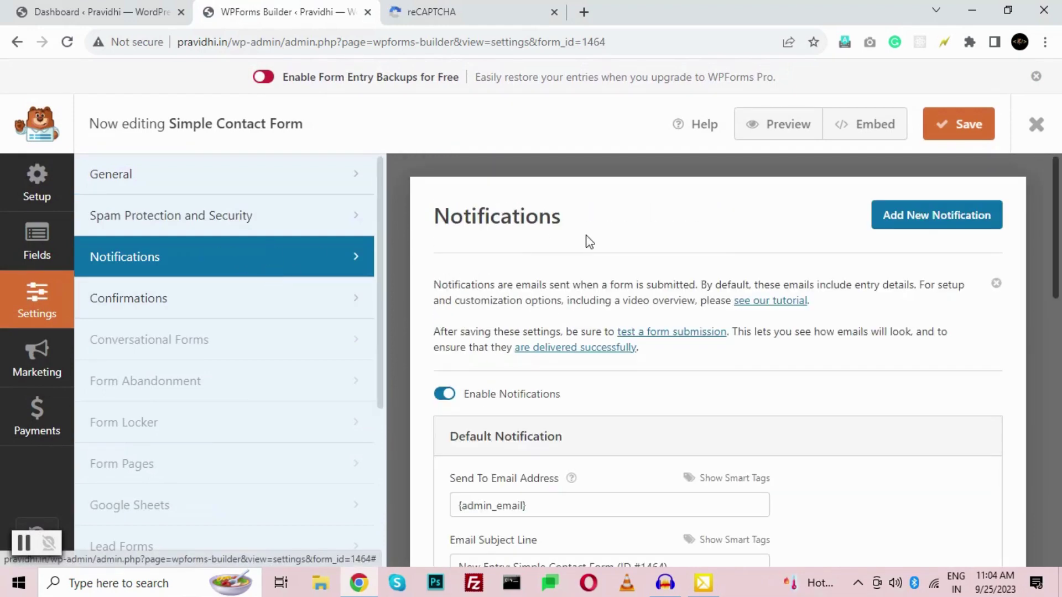
- Replace the Send To Email Address with the site's admin address
scroll(589, 242, "down", 3)
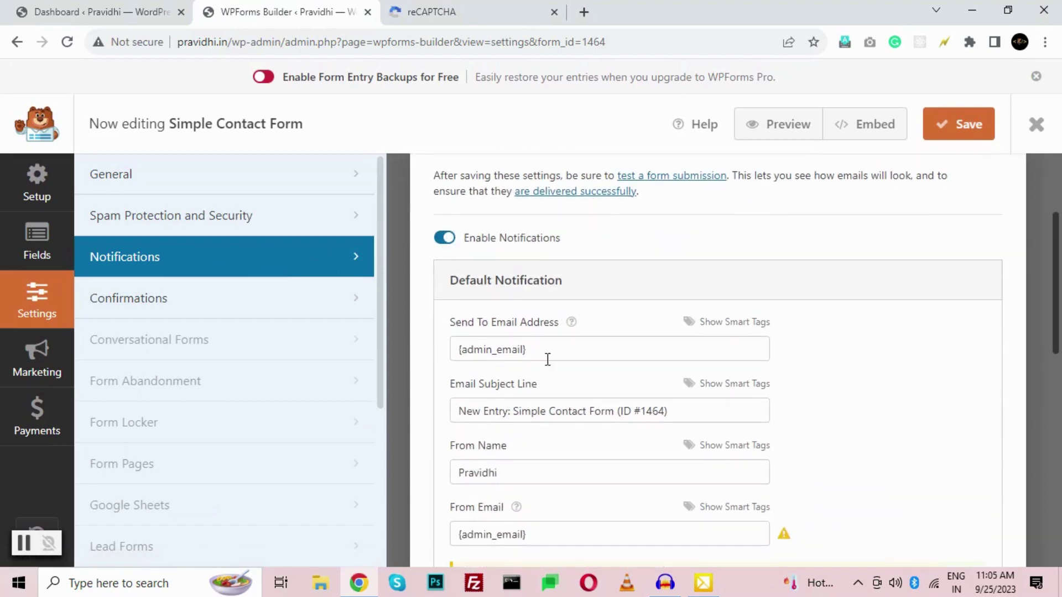
left_click_drag(546, 352, 440, 354)
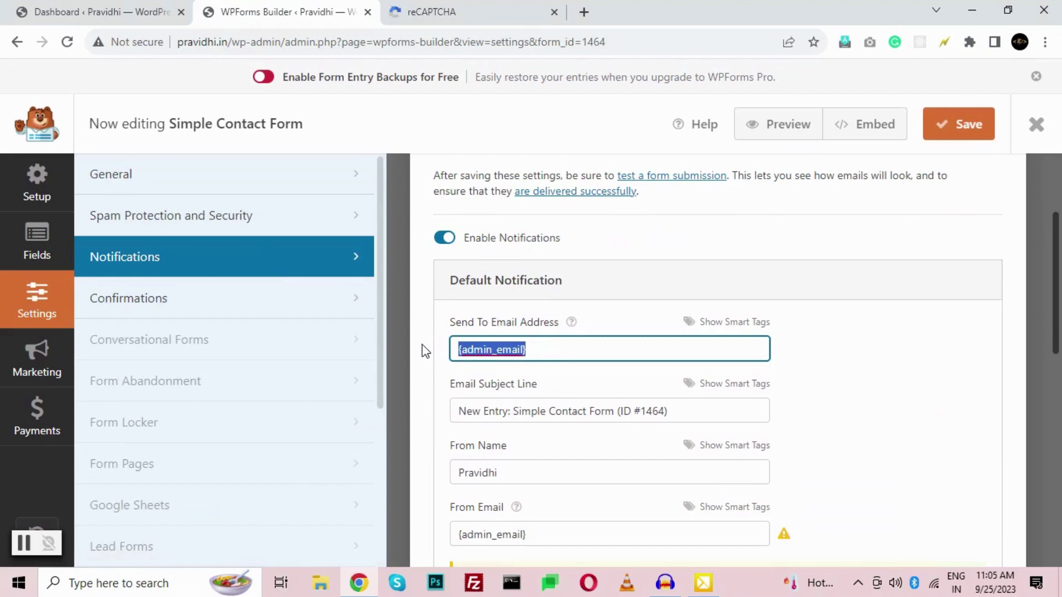
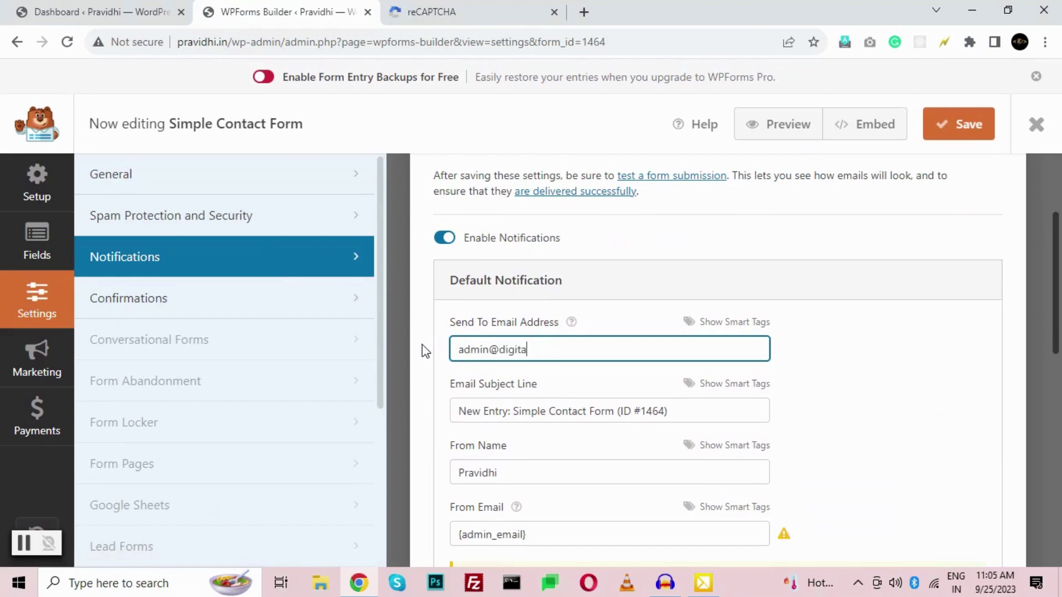
- Set the Email Subject Line to 'New Enquiry - ' followed by the Name smart tag
left_click_drag(509, 412, 414, 450)
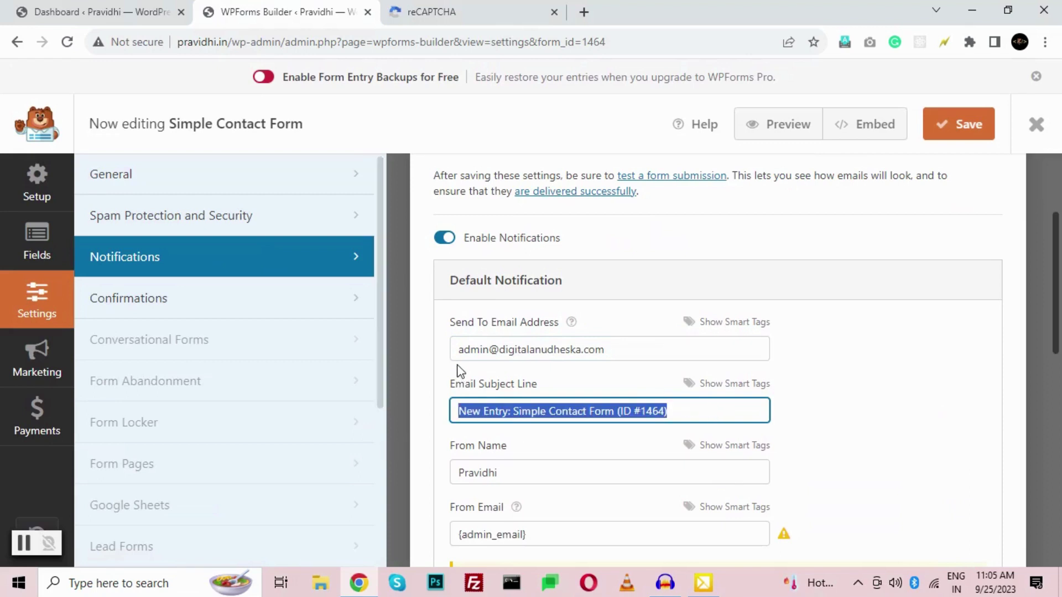
type("New Enquiry -")
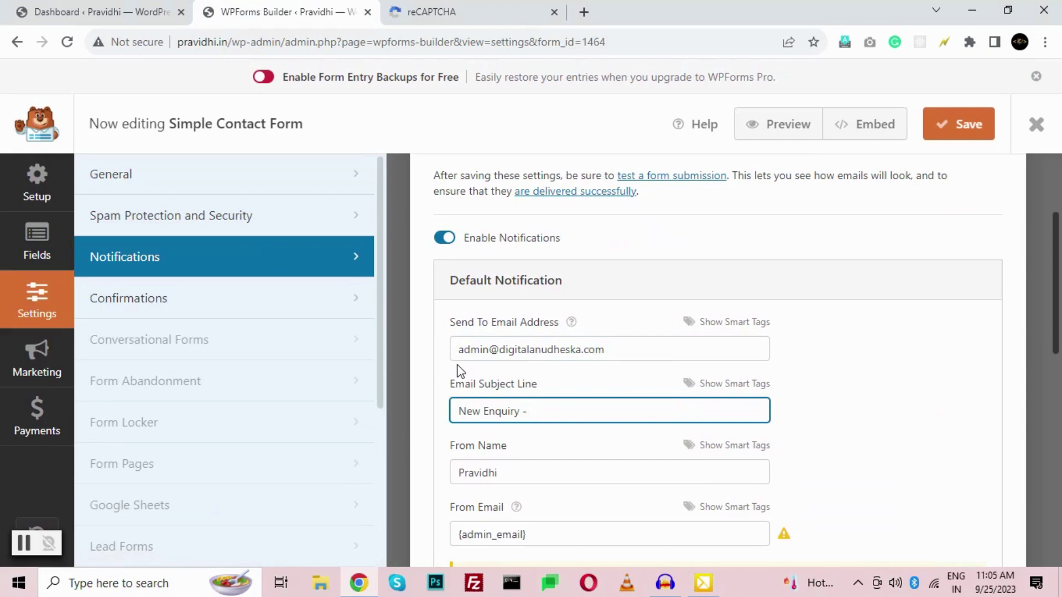
left_click(725, 386)
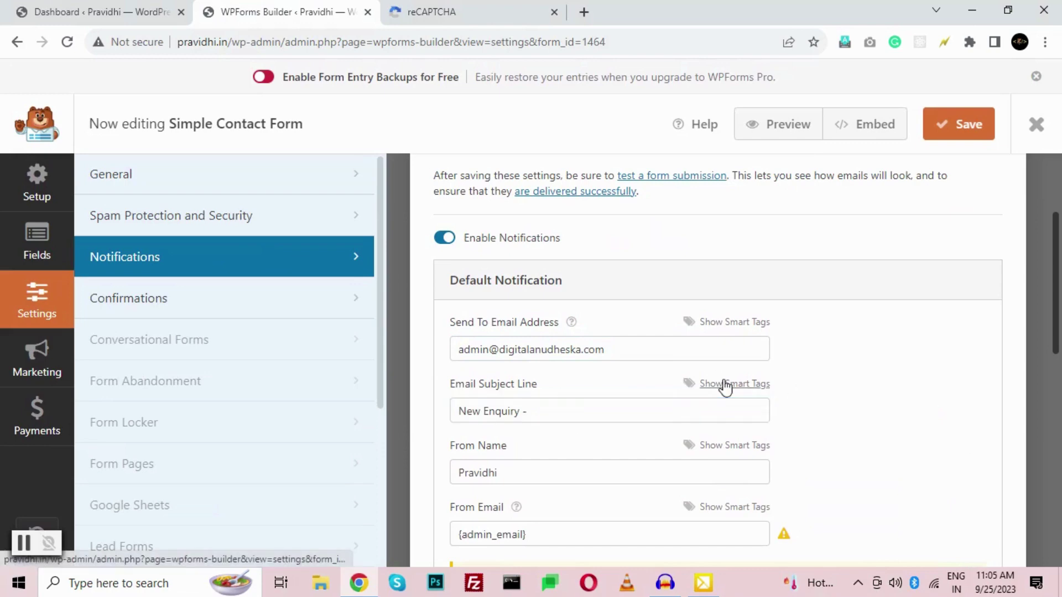
scroll(973, 289, "down", 3)
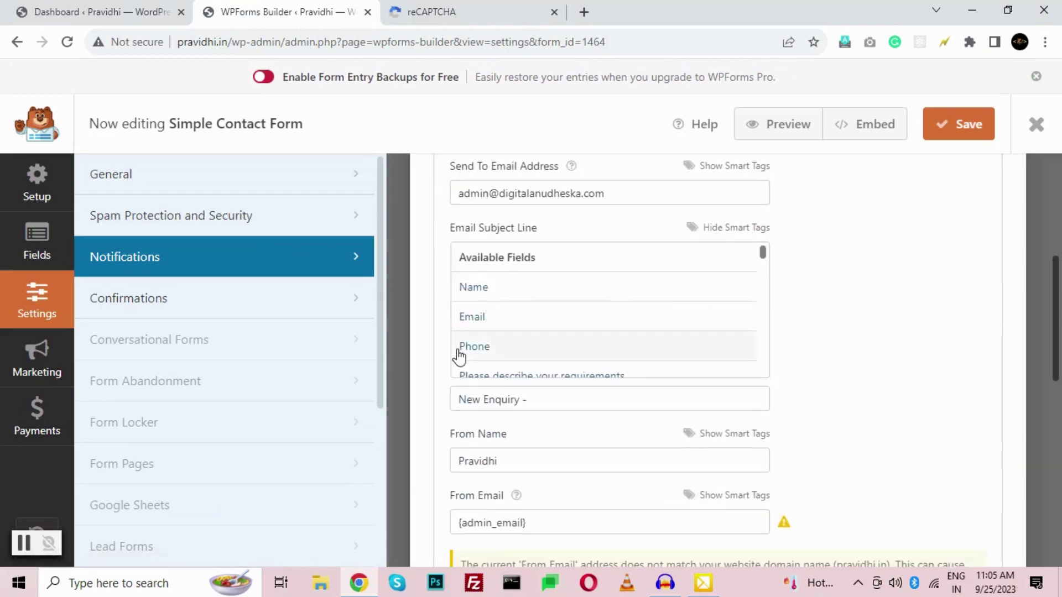
left_click(480, 292)
scroll(500, 402, "up", 3)
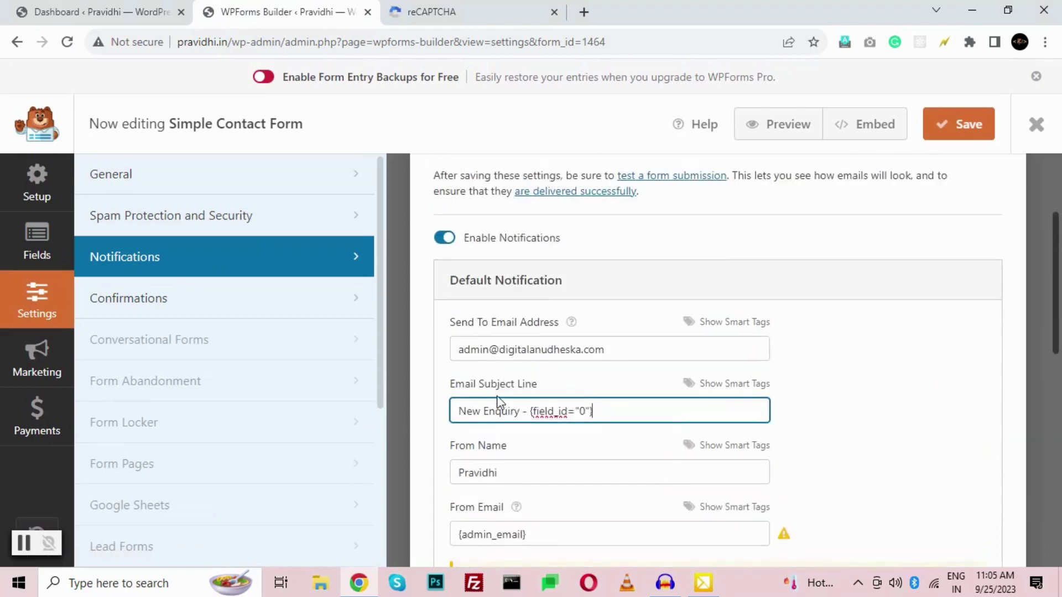
left_click_drag(459, 409, 504, 414)
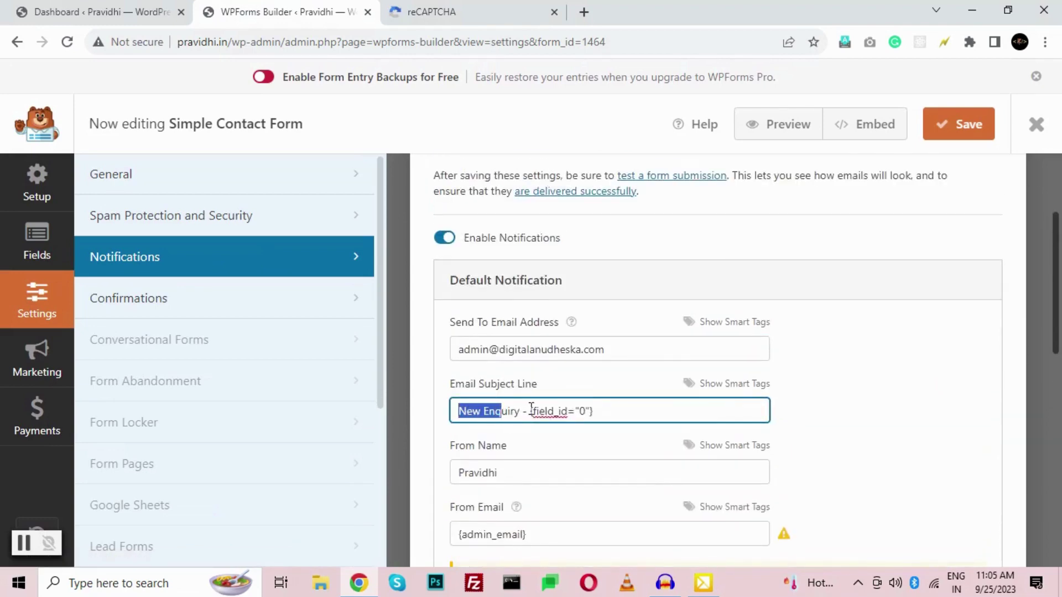
left_click(632, 408)
scroll(635, 403, "down", 3)
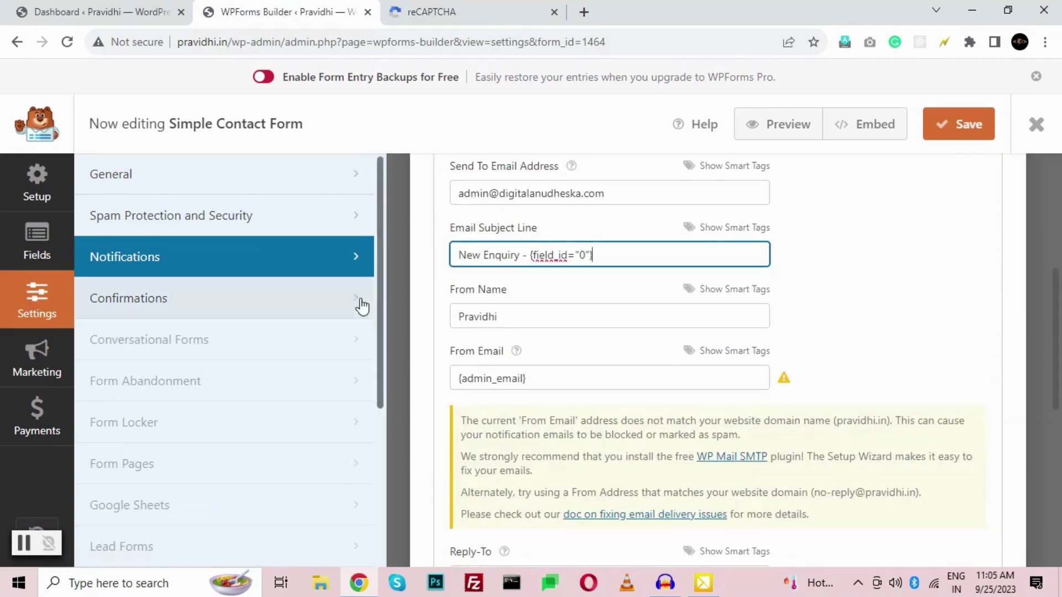
- Keep the site's name as sender and set a site-domain From Email address
left_click(498, 318)
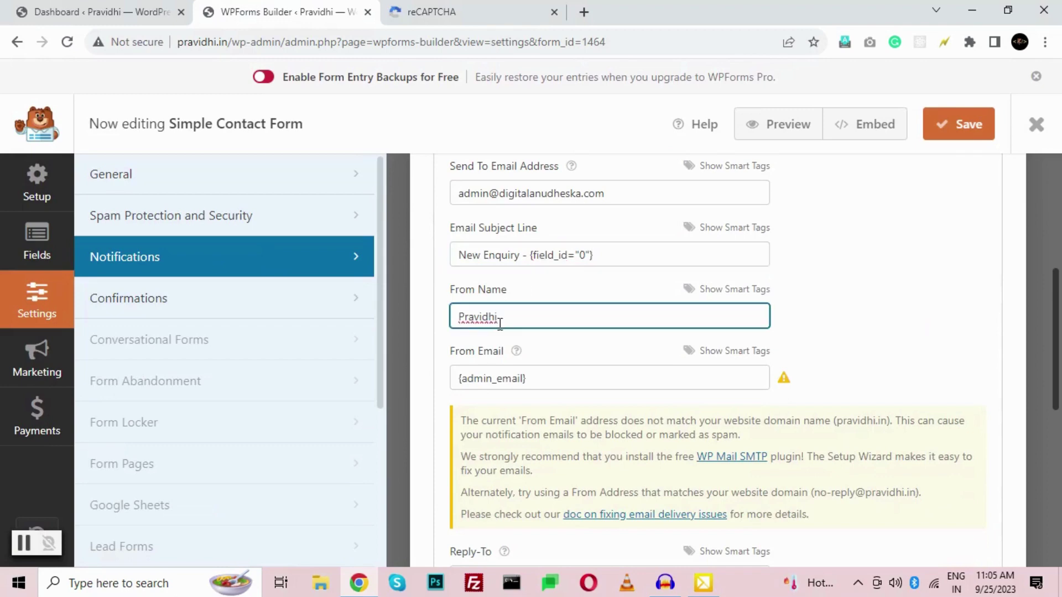
left_click_drag(532, 383, 457, 377)
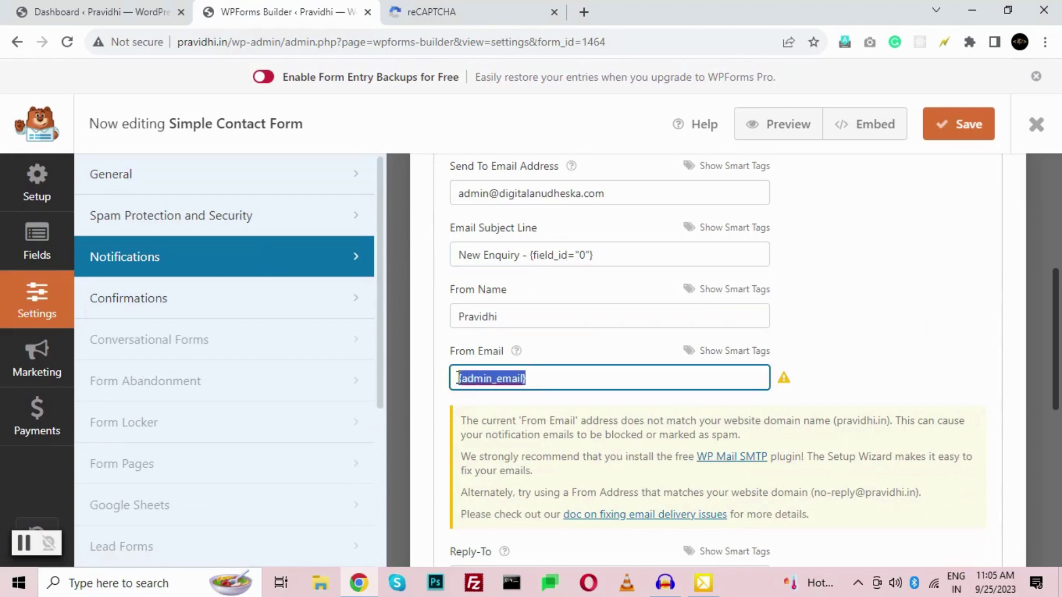
triple_click(548, 377)
triple_click(550, 378)
type("n")
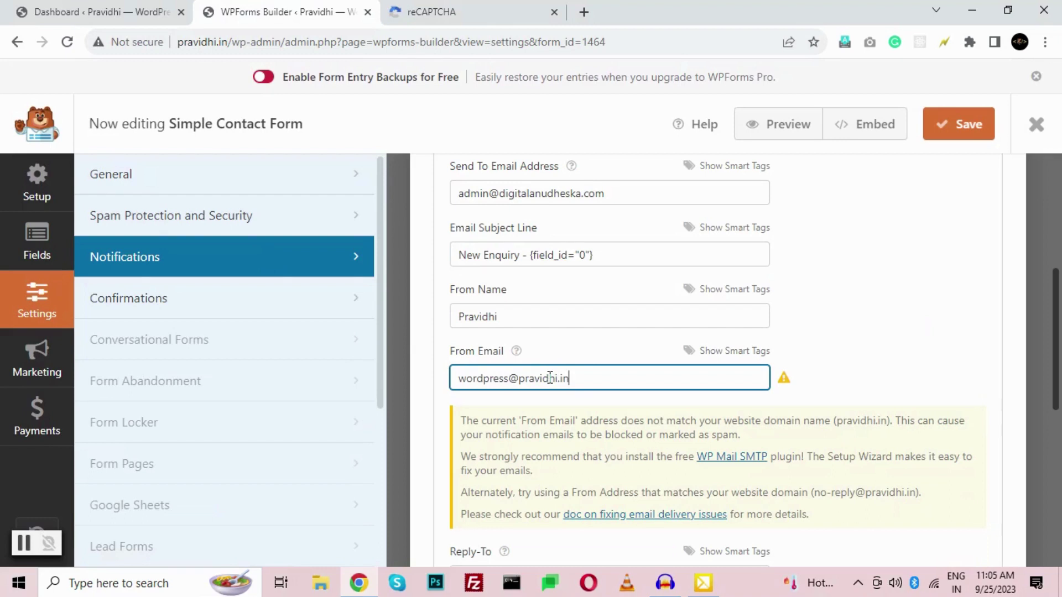
key("ctrl+a")
key("ctrl+c")
key("BackSpace")
left_click_drag(580, 380, 430, 378)
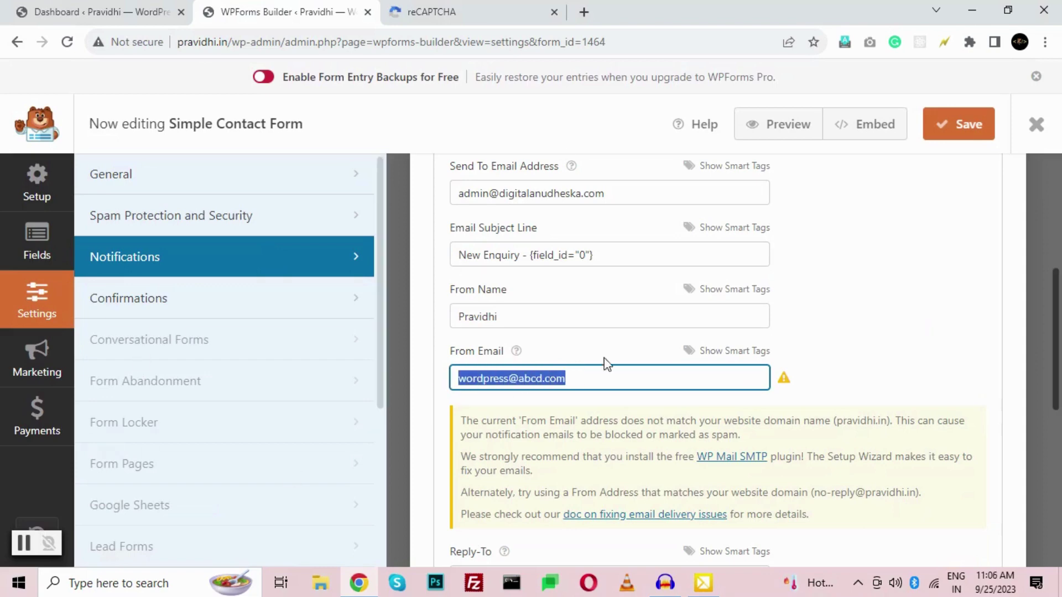
key("ctrl+v")
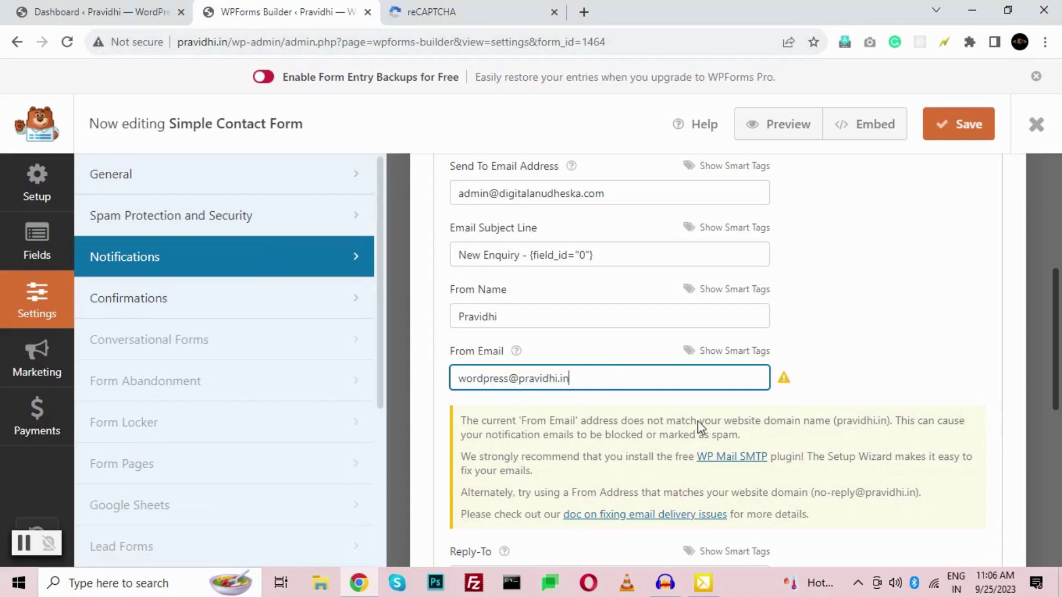
- Keep {all_fields} as the message body and the Email tag as Reply-To
scroll(556, 353, "down", 3)
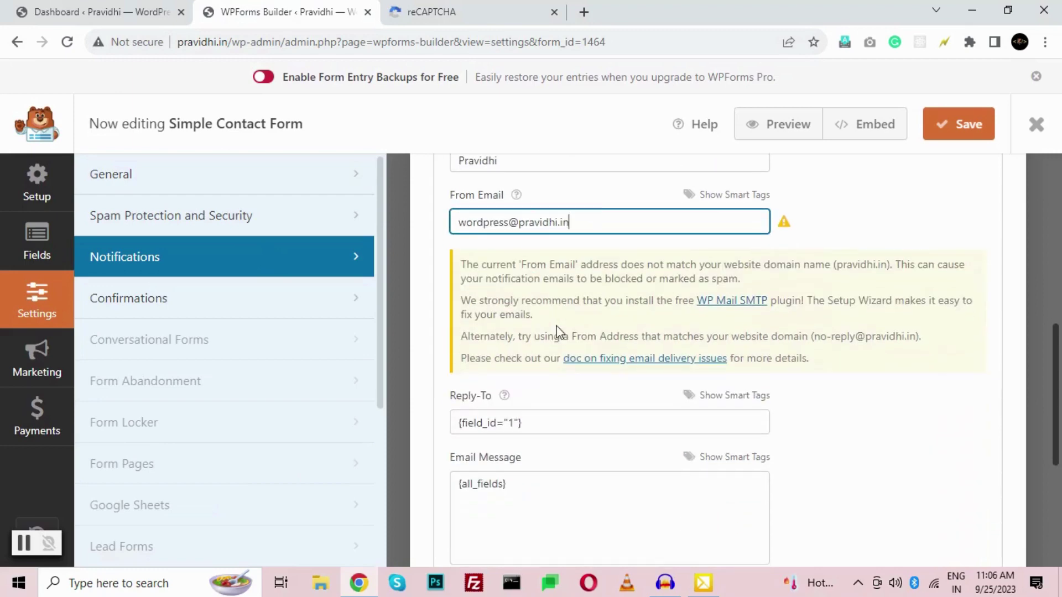
left_click(539, 419)
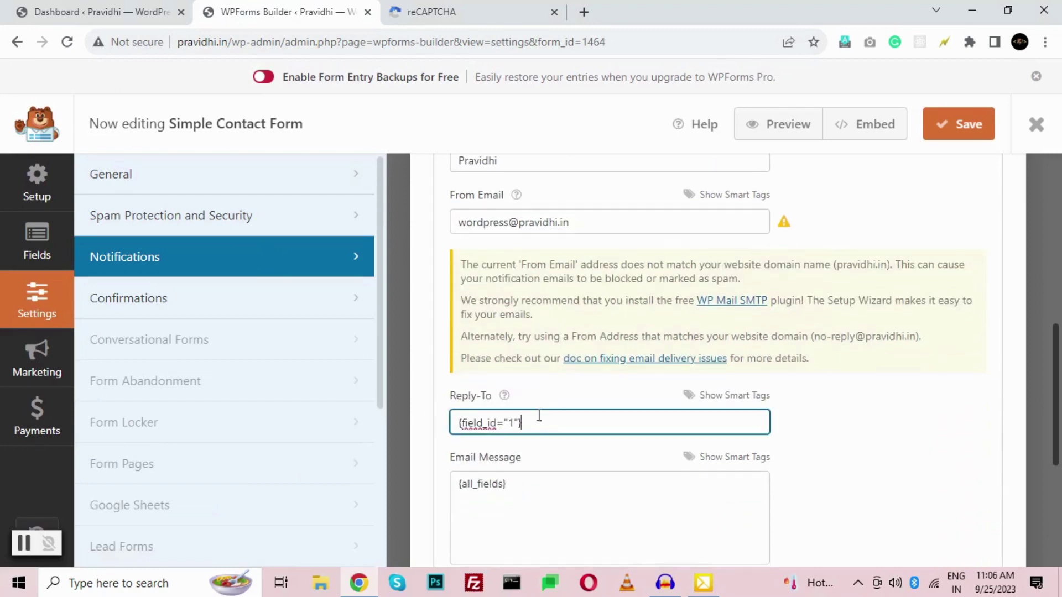
scroll(535, 354, "down", 5)
scroll(532, 338, "up", 2)
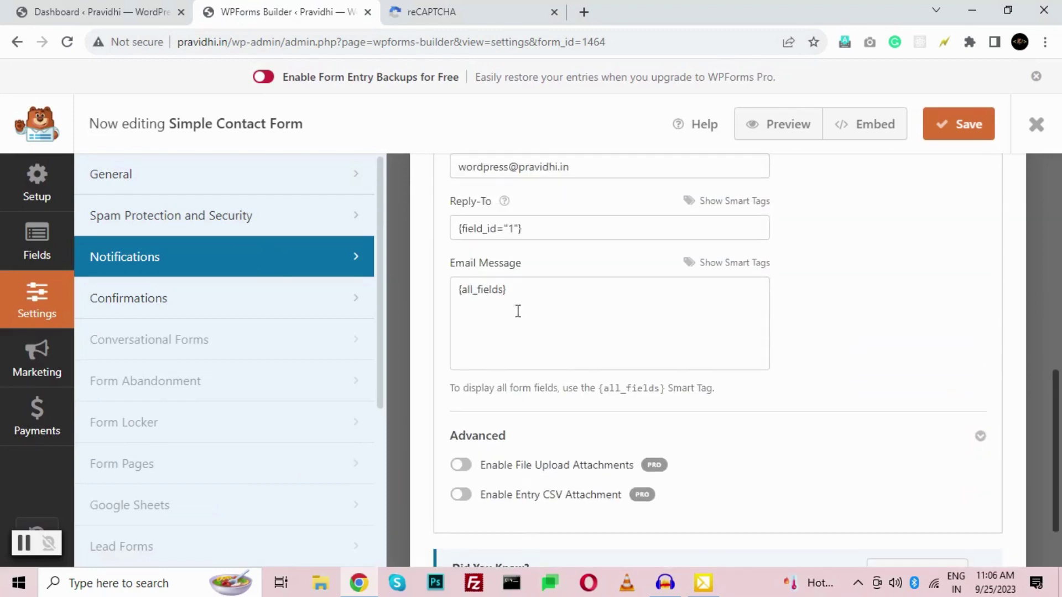
left_click(524, 289)
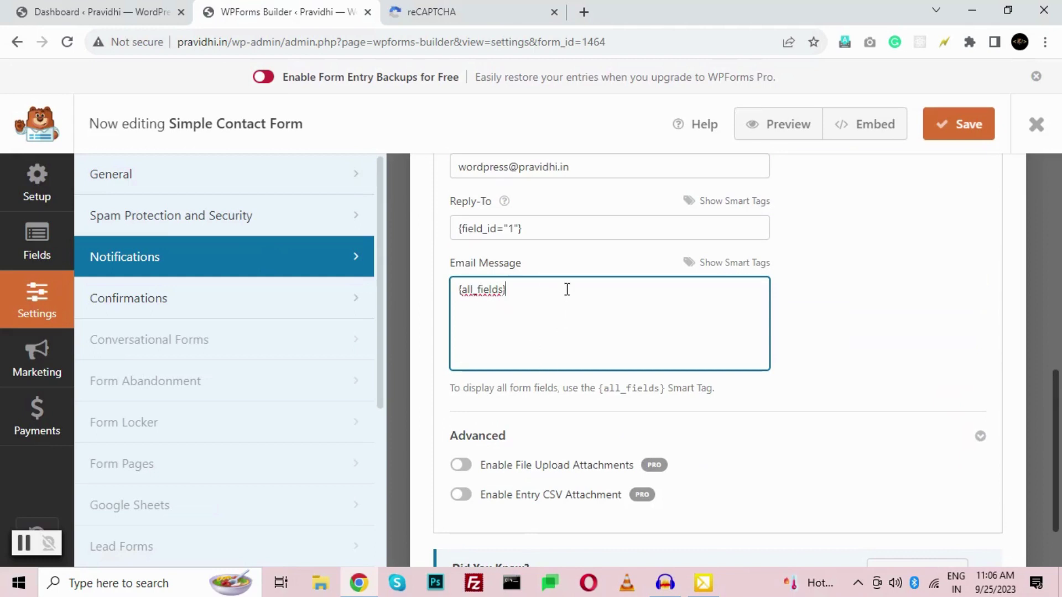
left_click(727, 263)
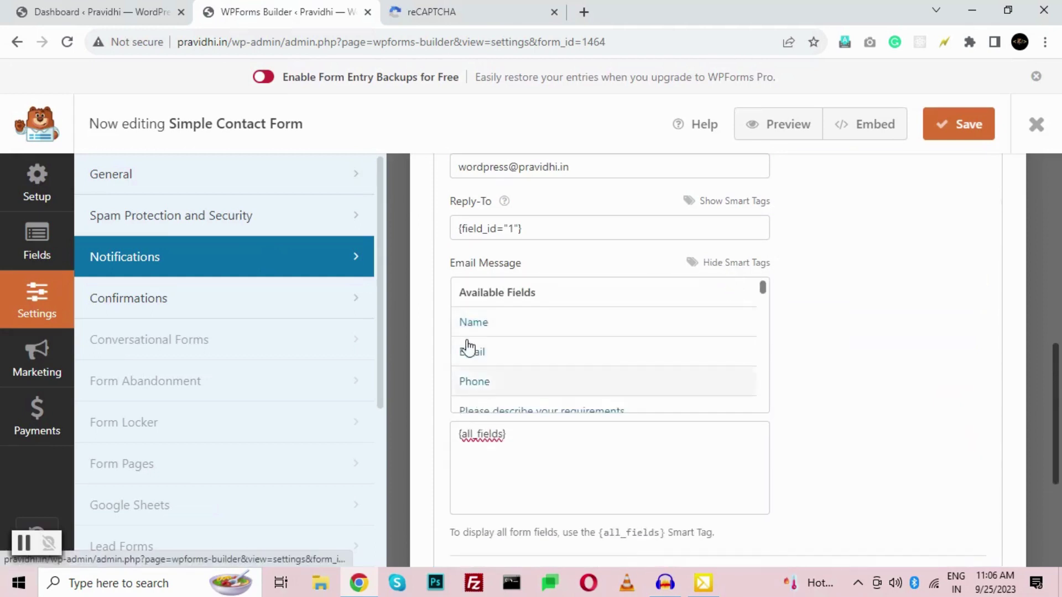
left_click(534, 440)
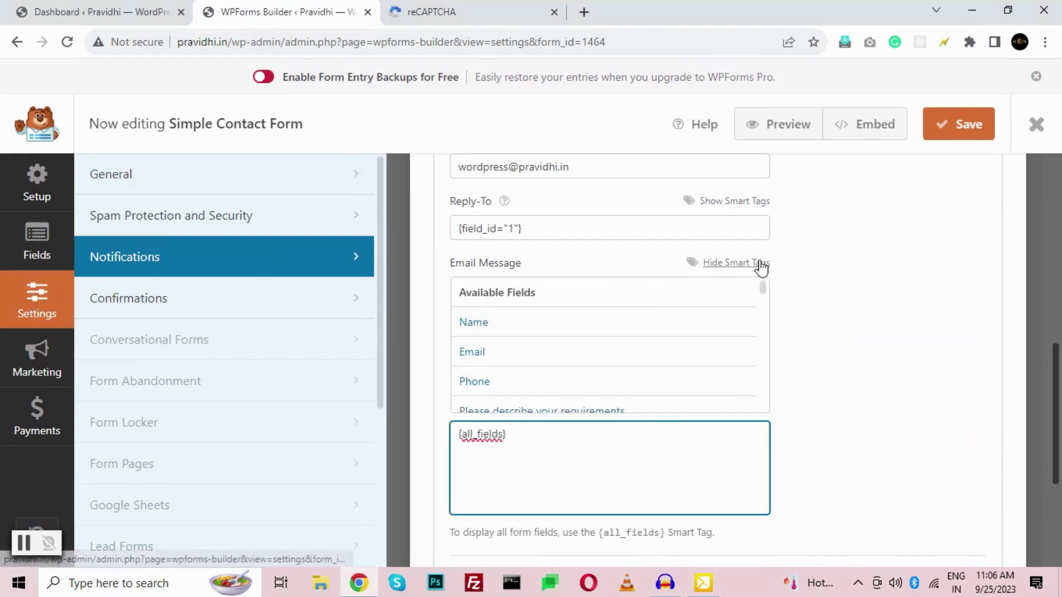
- Save the notification settings
scroll(801, 328, "down", 1)
scroll(641, 383, "down", 2)
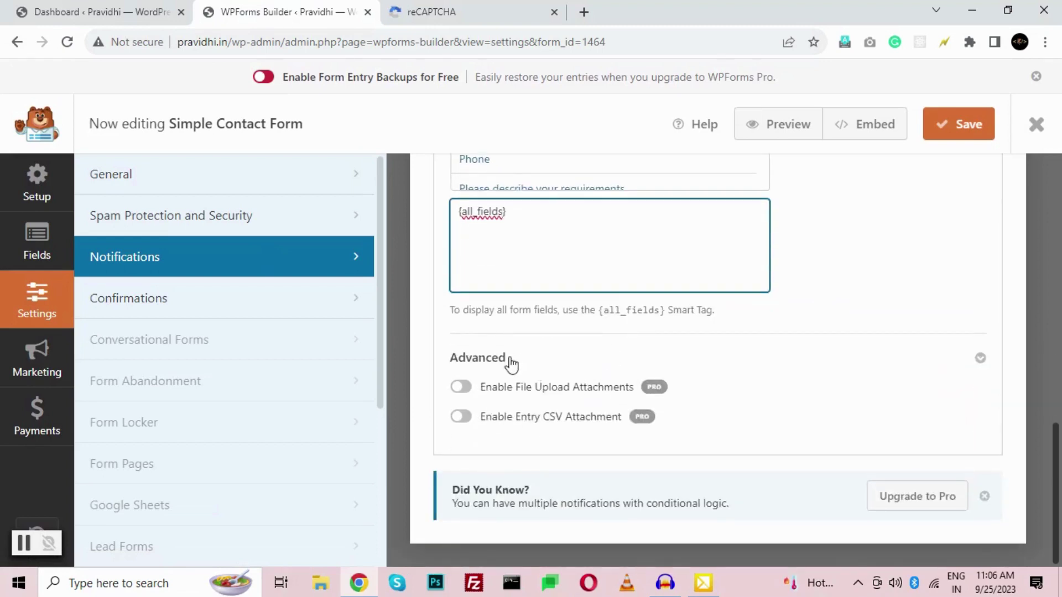
scroll(666, 397, "up", 8)
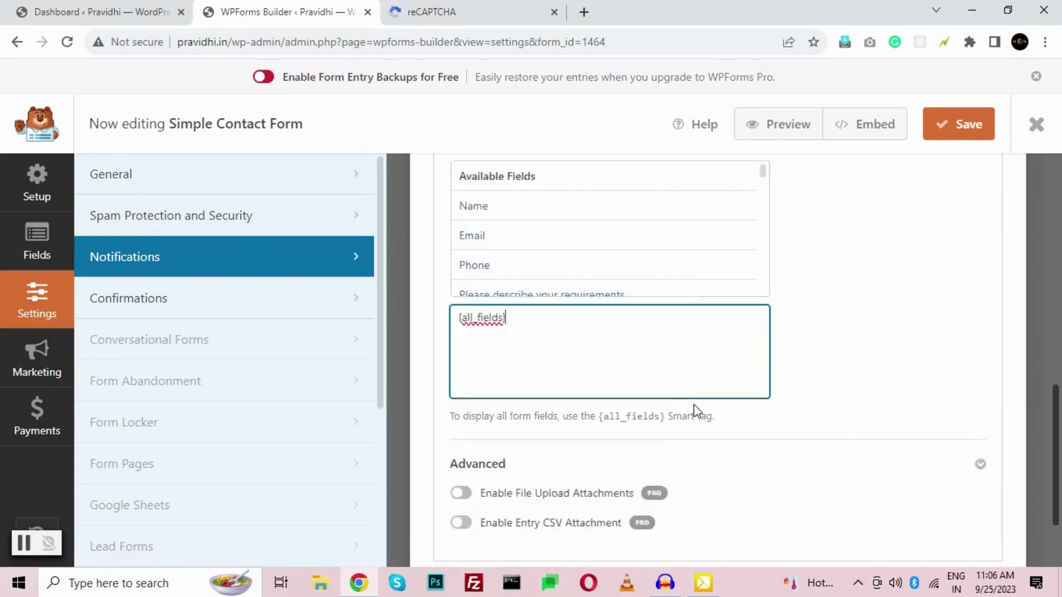
left_click(961, 138)
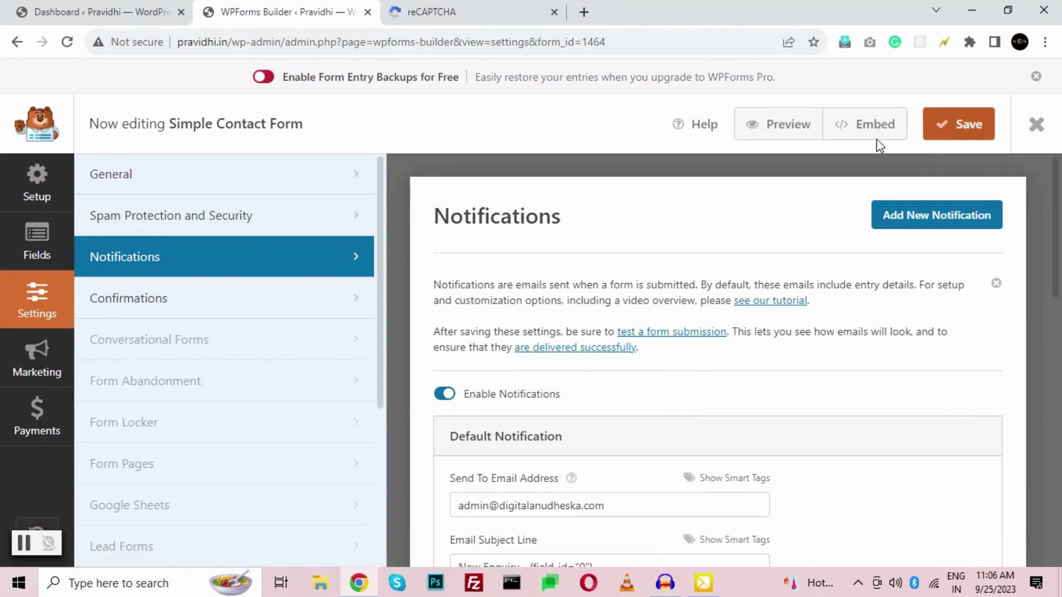
- Preview the form in a new tab, enter and clear a test Phone number, then return to the builder
left_click(785, 127)
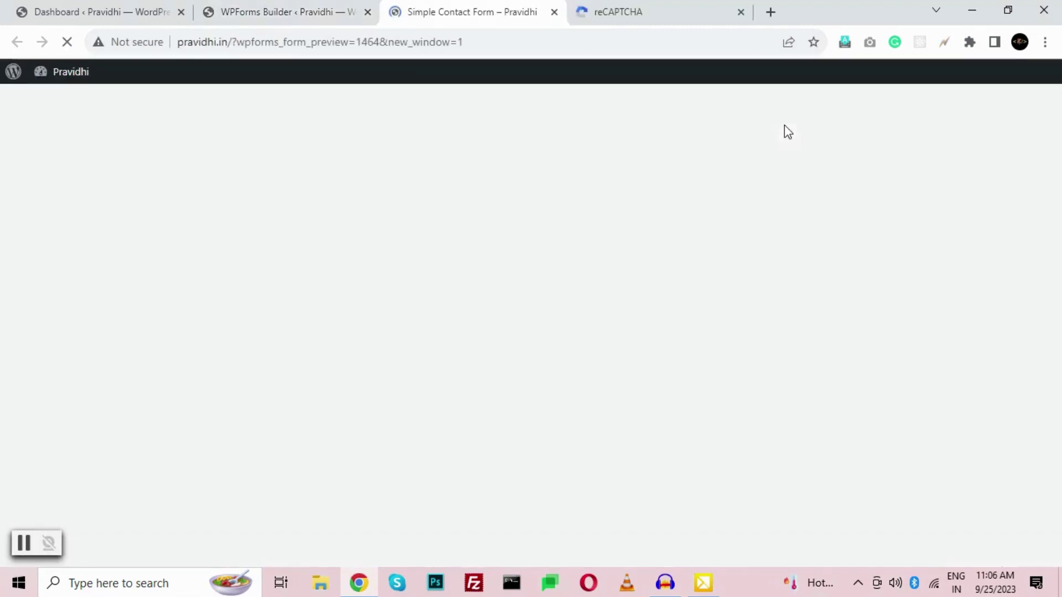
scroll(387, 272, "down", 8)
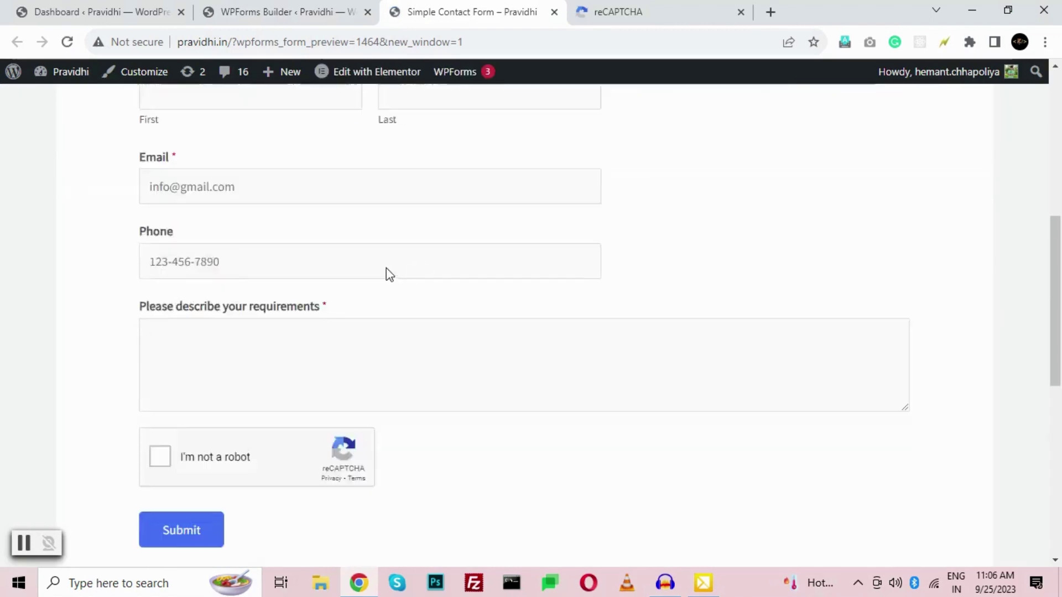
scroll(514, 321, "up", 2)
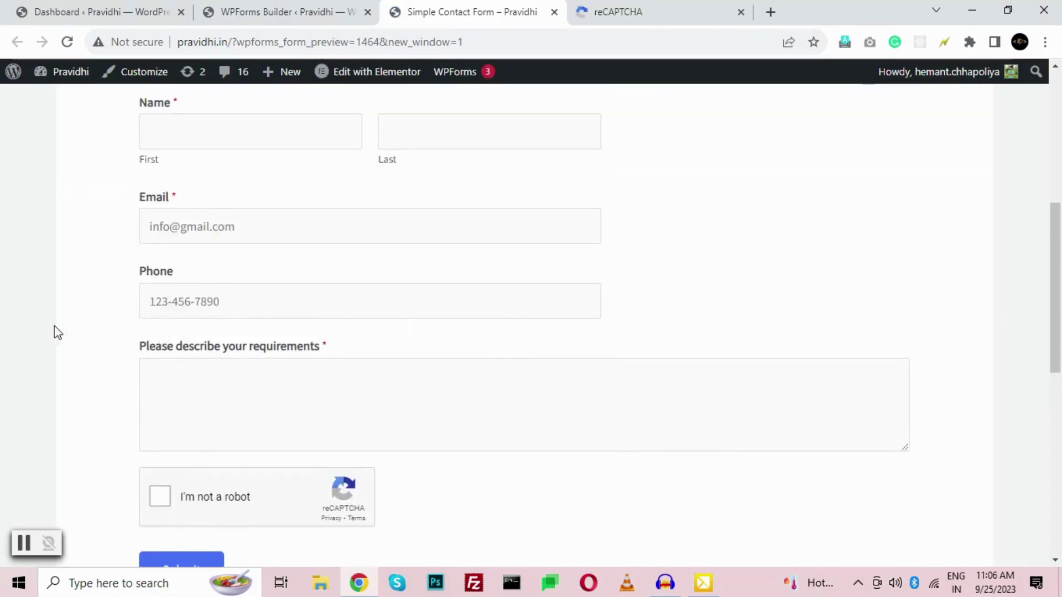
left_click(157, 293)
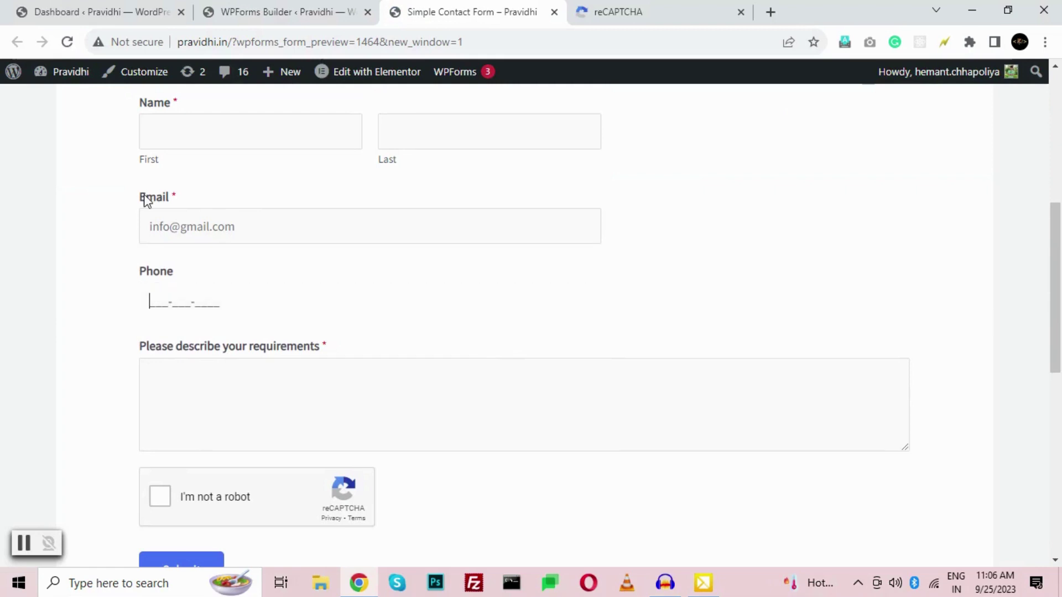
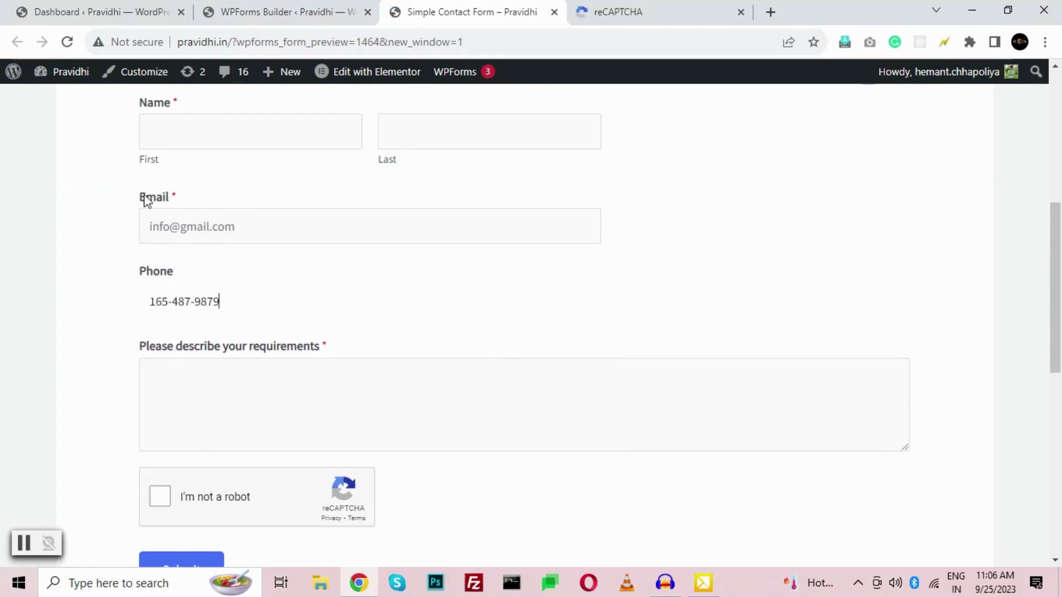
key("ctrl+a")
key("BackSpace")
left_click(266, 6)
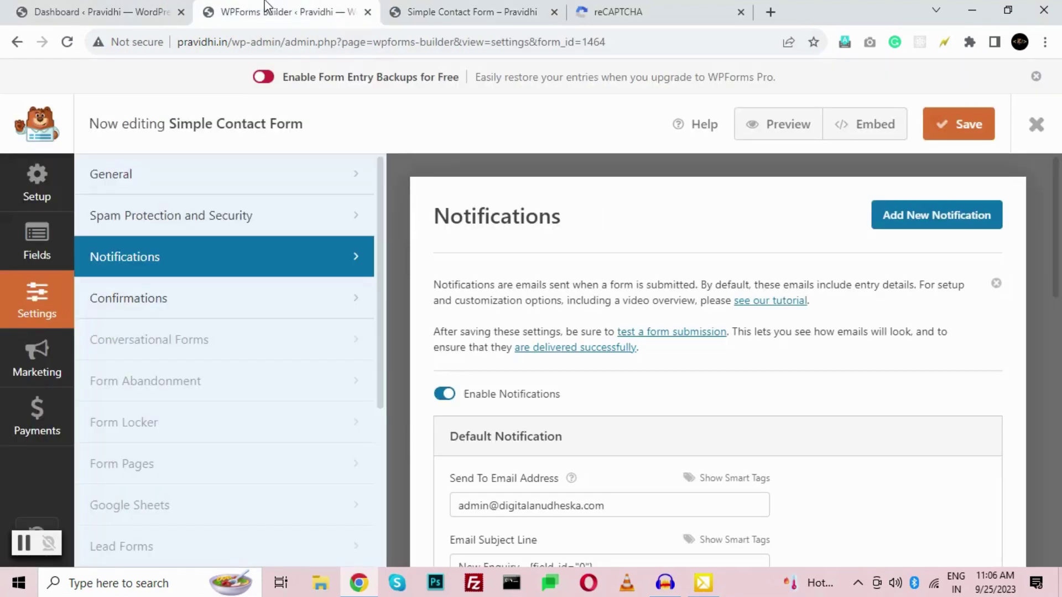
- Copy the shortcode [wpforms id="1464"] from All Forms and switch back to the preview tab
left_click(1035, 128)
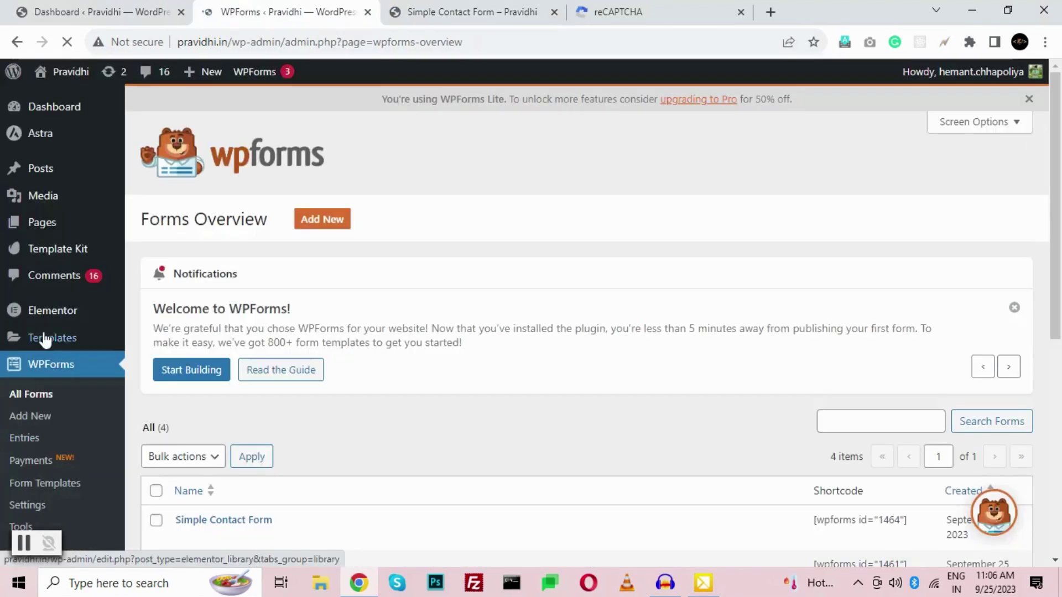
left_click(26, 395)
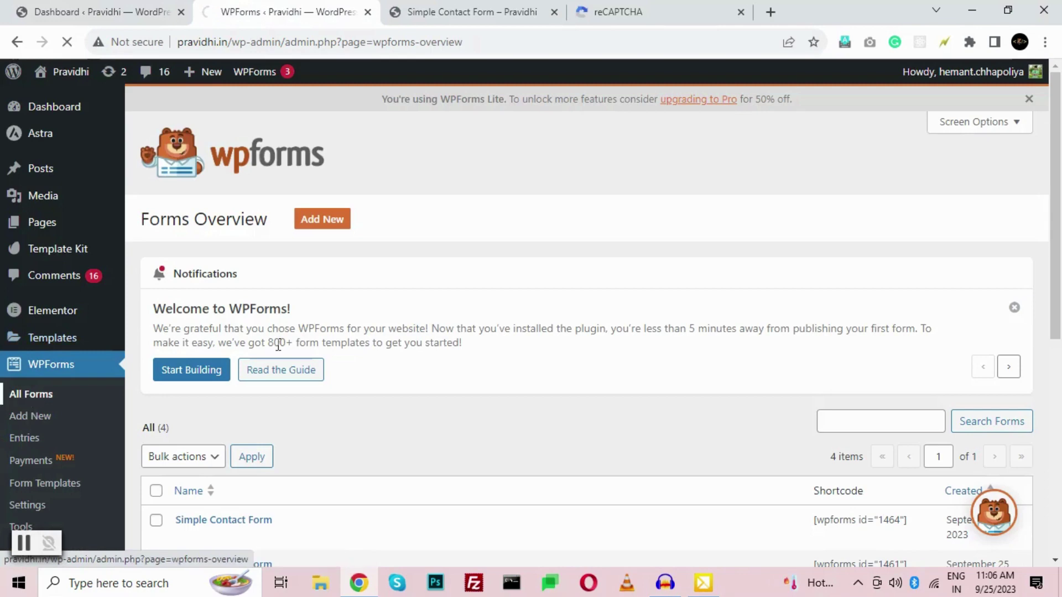
scroll(209, 350, "down", 3)
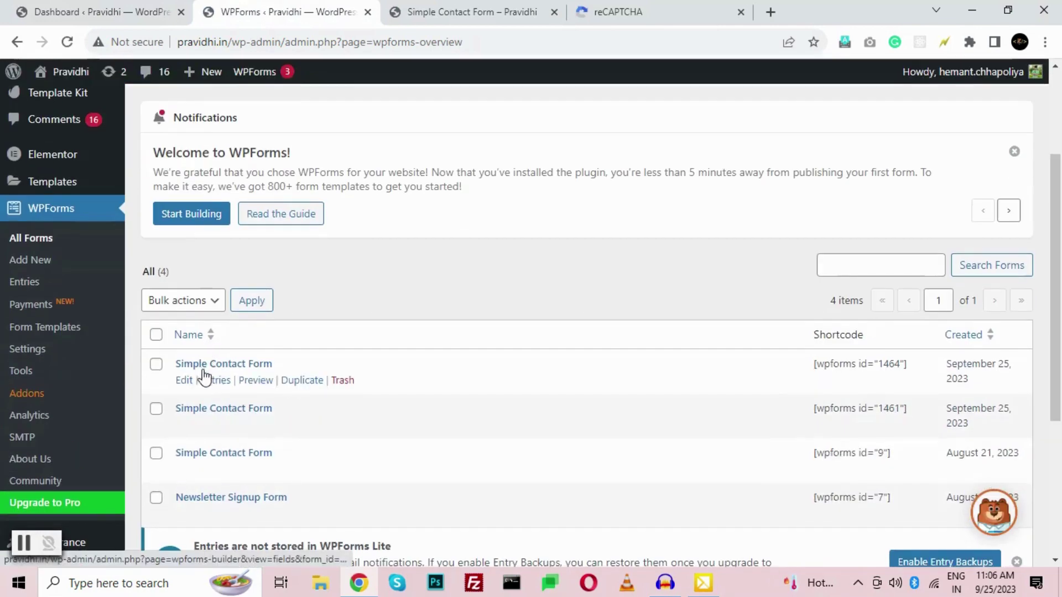
triple_click(842, 362)
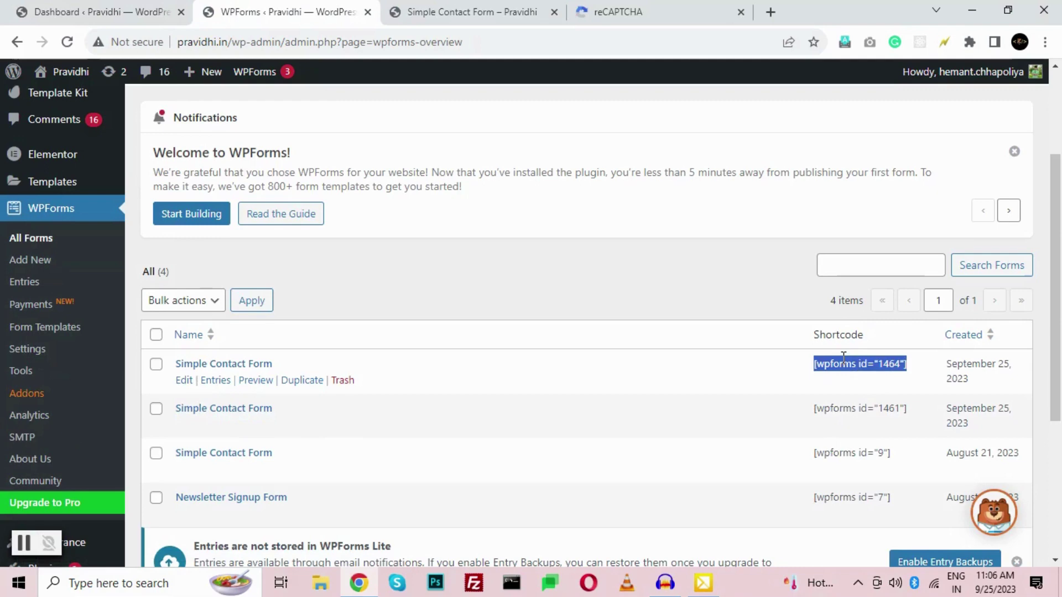
right_click(845, 365)
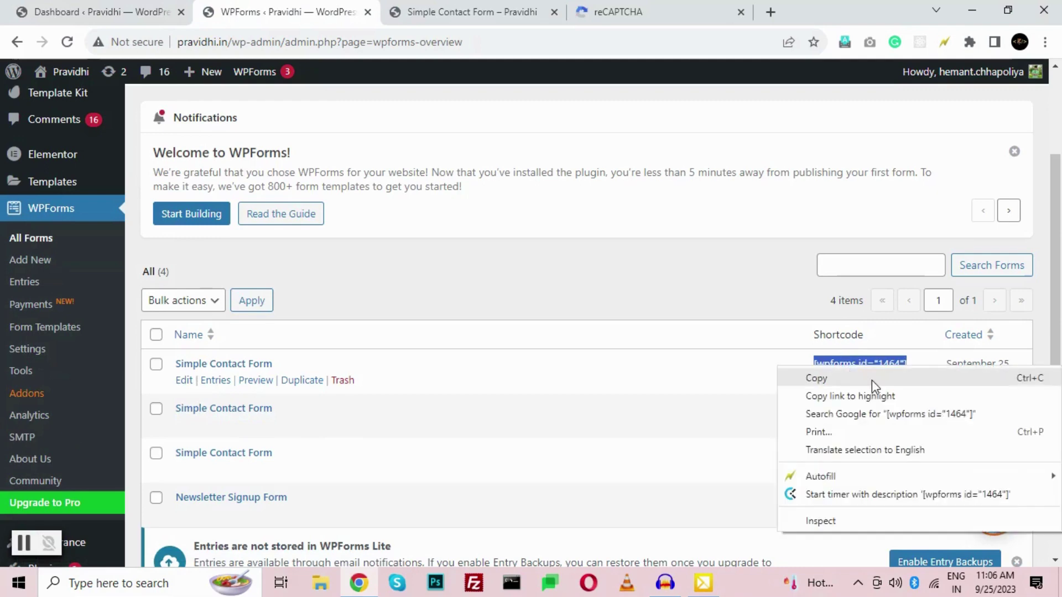
left_click(854, 379)
left_click(451, 8)
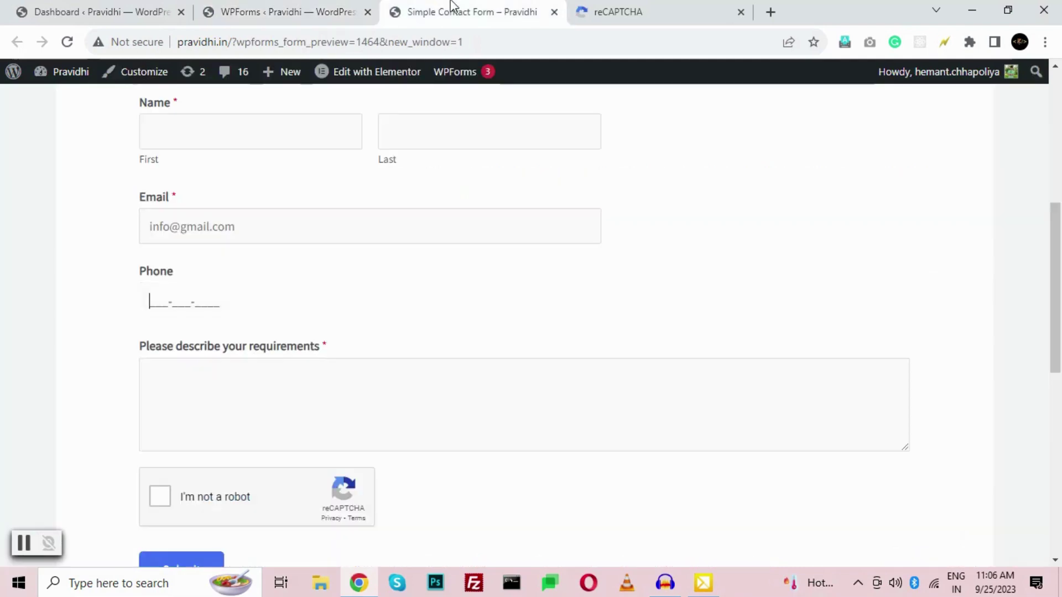
mouse_move(74, 100)
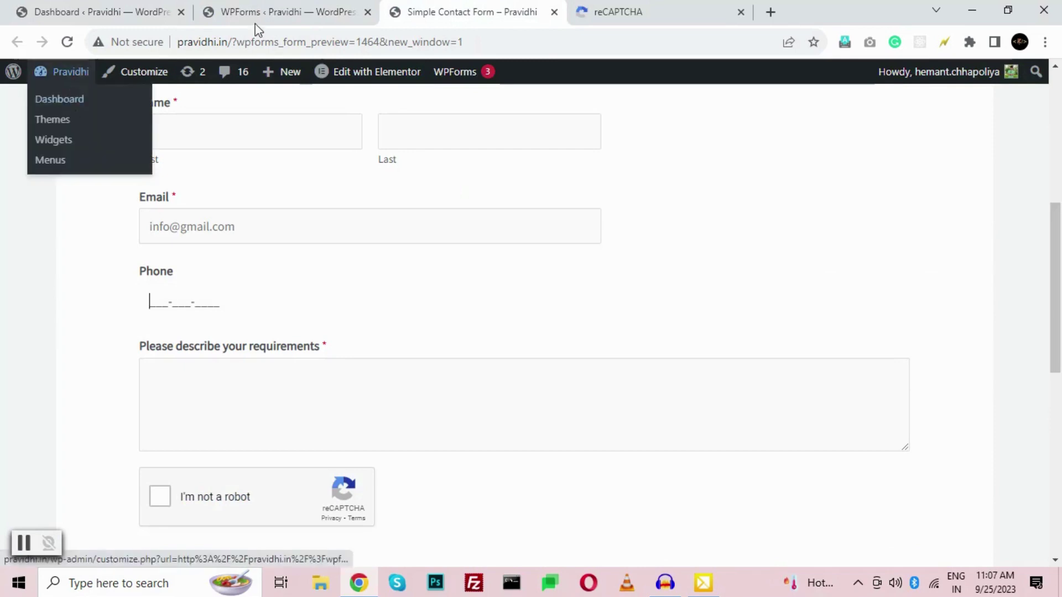
scroll(687, 316, "up", 7)
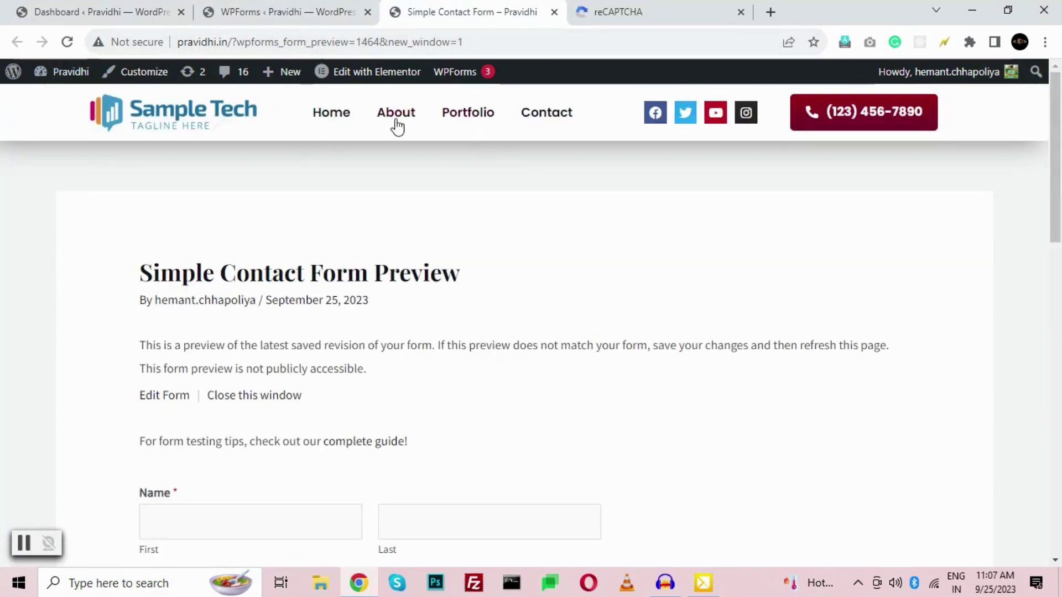
- Open the Home page in the Elementor editor in a new tab
left_click(394, 125)
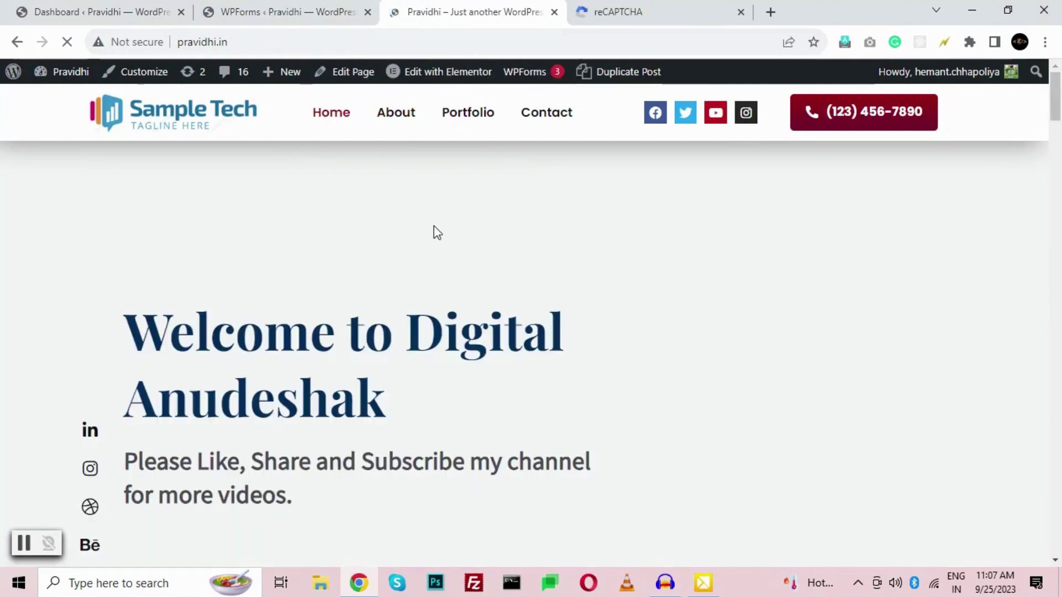
right_click(430, 78)
left_click(477, 82)
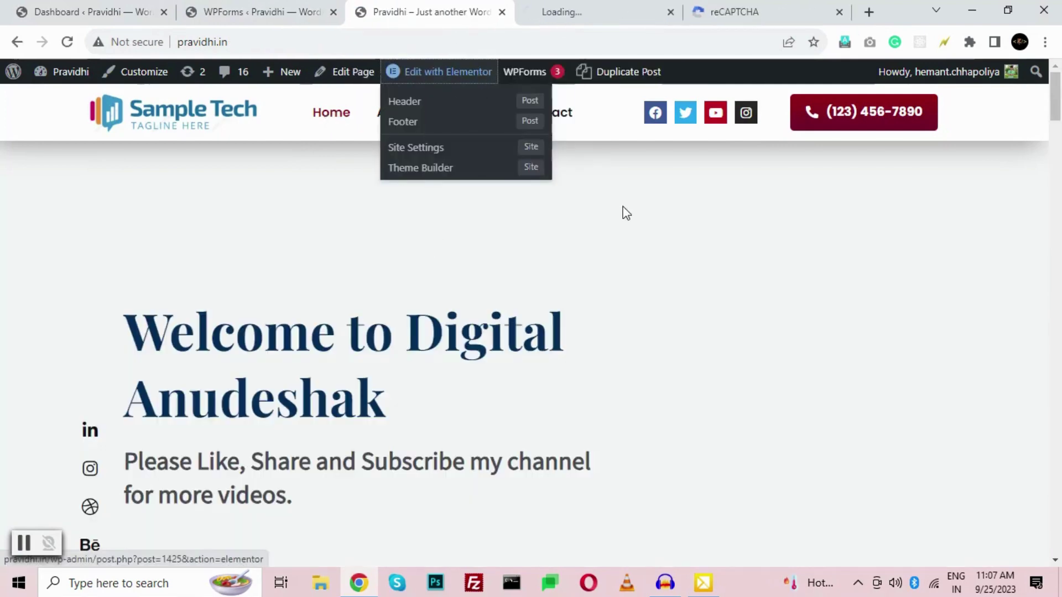
scroll(673, 294, "down", 3)
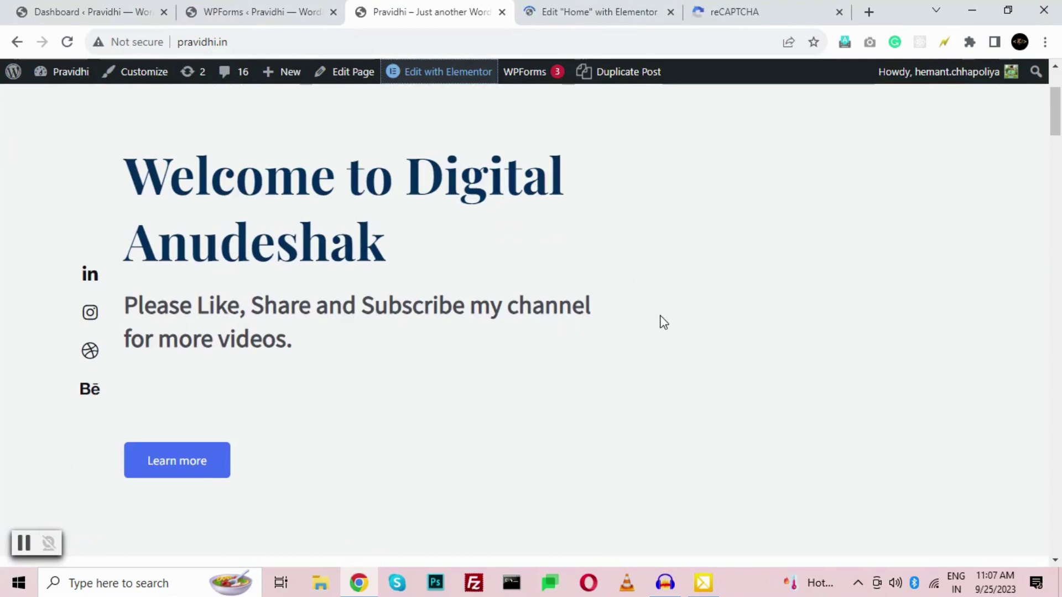
left_click(639, 6)
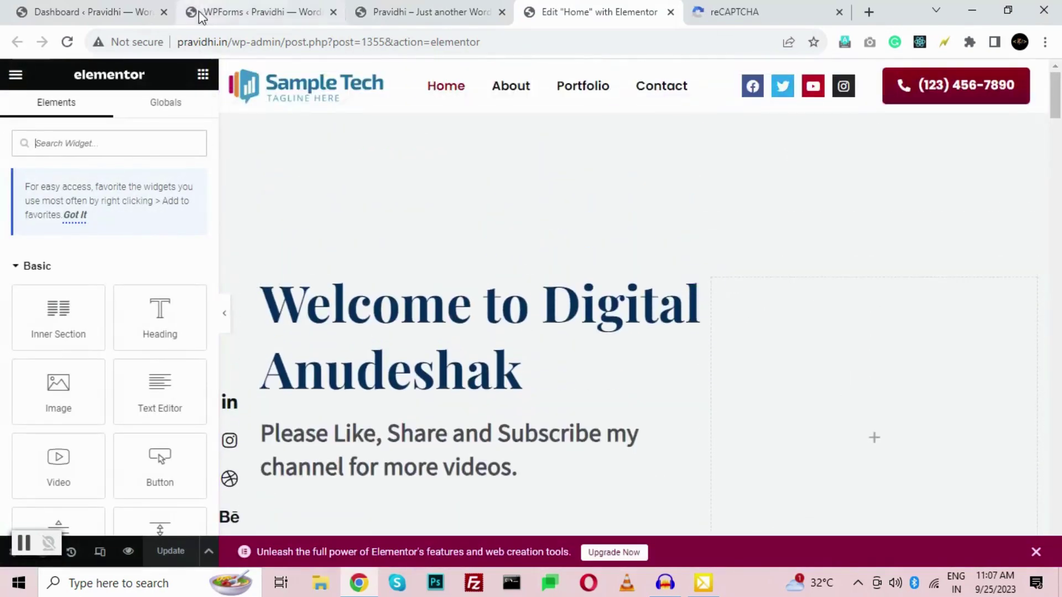
- Add a Shortcode widget to the right column and paste [wpforms id="1464"] into it
left_click(64, 146)
type("shor")
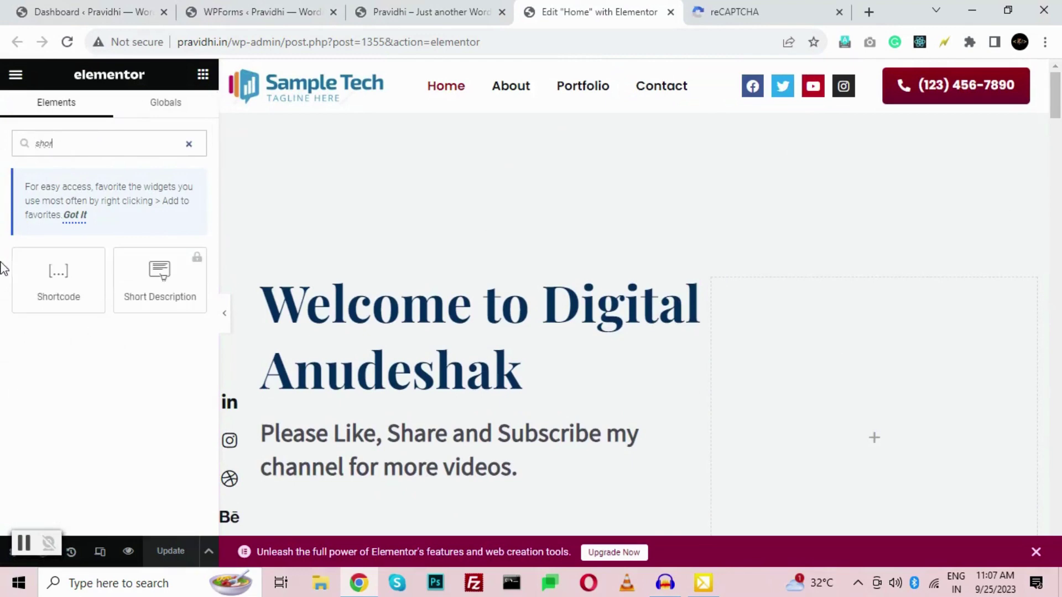
left_click_drag(58, 274, 962, 332)
left_click(99, 268)
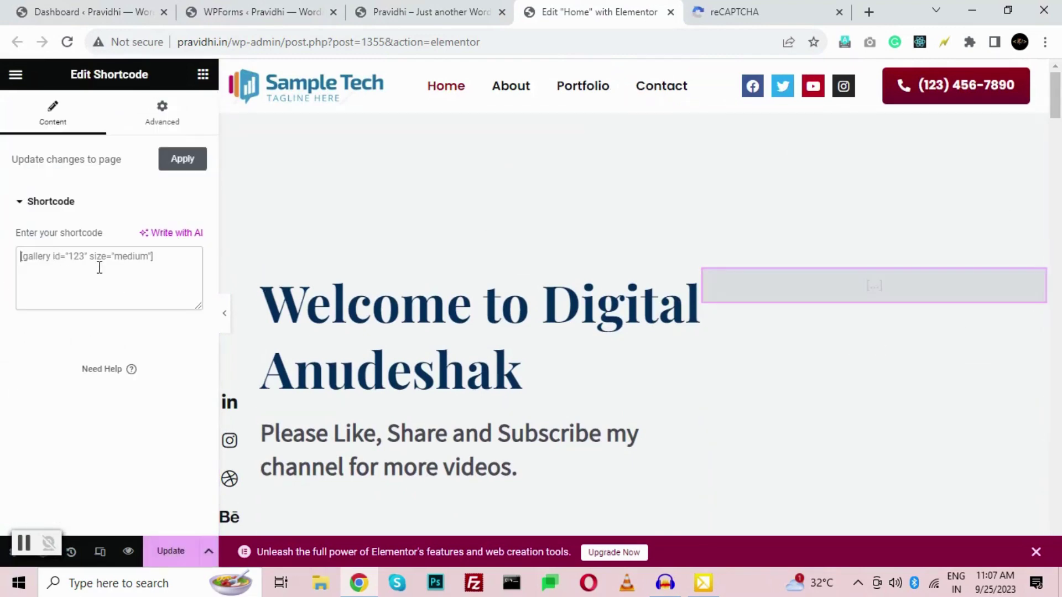
type("[wpforms id=\"1464\"]")
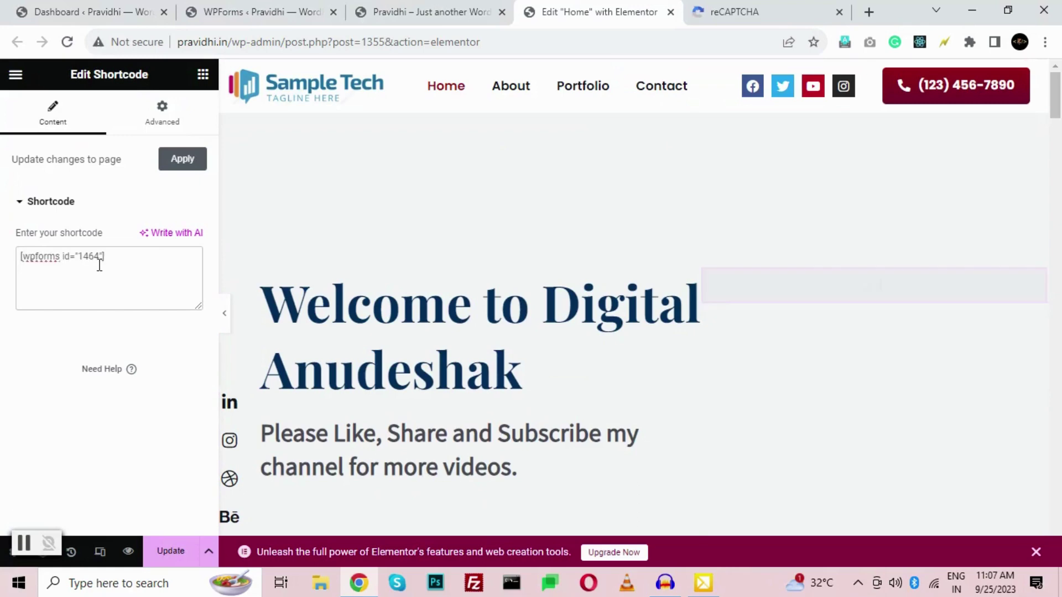